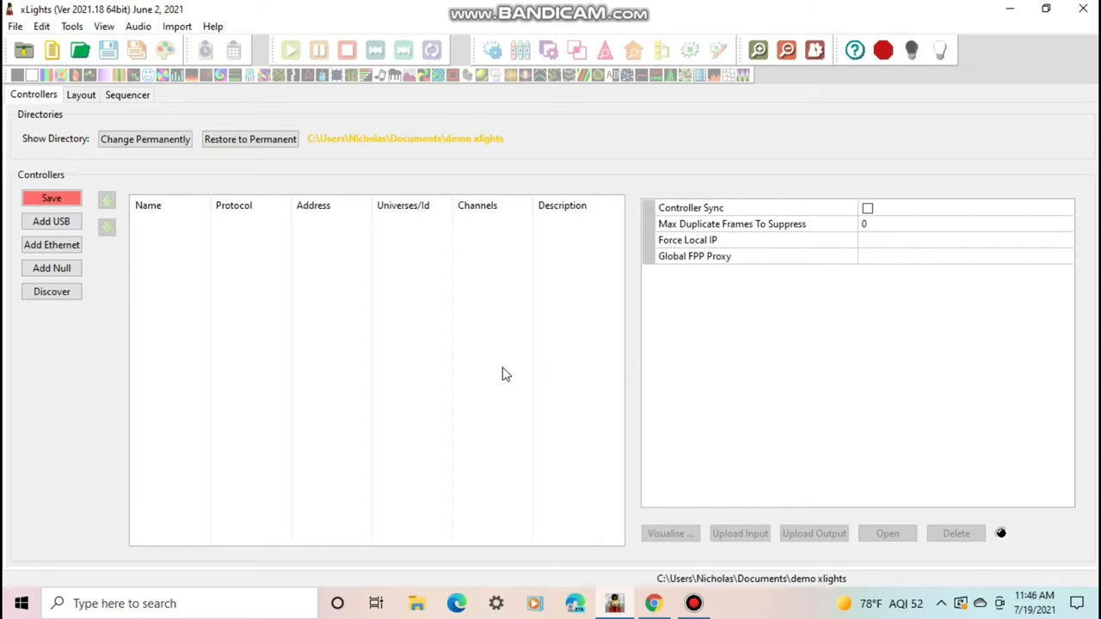
Add a new Ethernet controller named 'Rpi projector'
{"action": "left_click", "coordinate": [52, 245]}
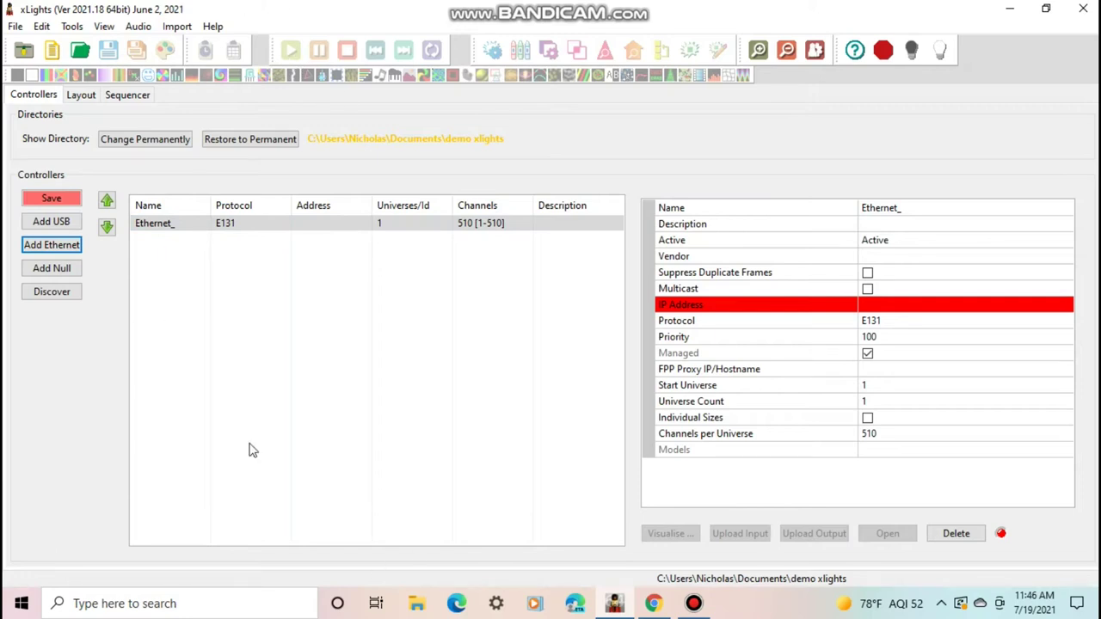
{"action": "left_click", "coordinate": [939, 207]}
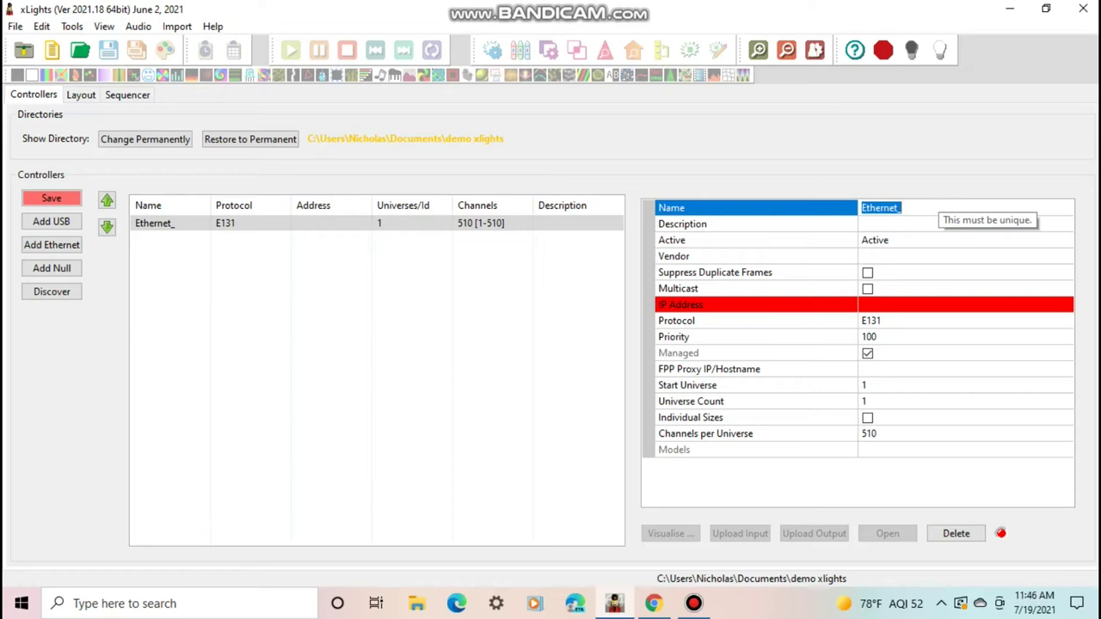
{"action": "type", "text": "Rpi projector"}
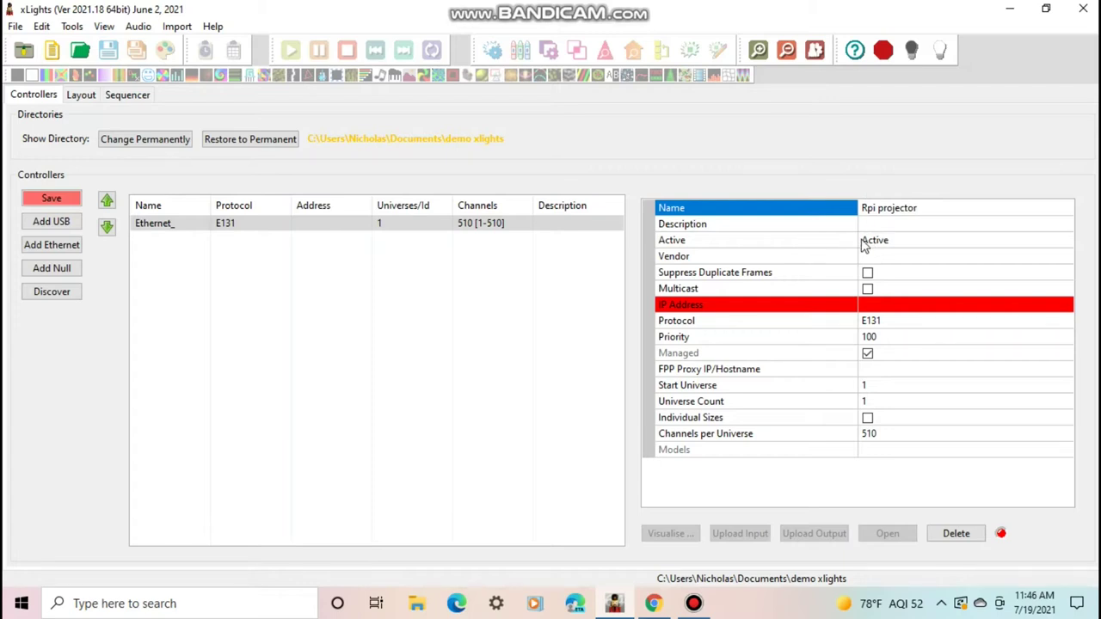
{"action": "key", "text": "Tab"}
Set the controller's vendor to FPP and its model to Virtual Matrix
{"action": "left_click", "coordinate": [870, 244]}
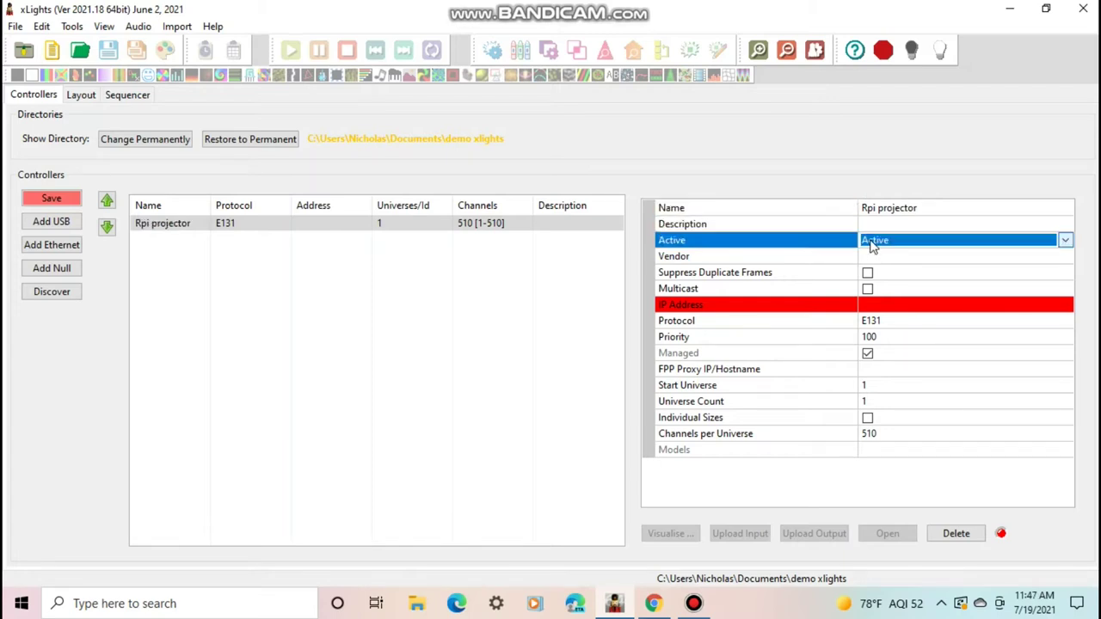
{"action": "left_click", "coordinate": [871, 257]}
{"action": "left_click", "coordinate": [981, 261]}
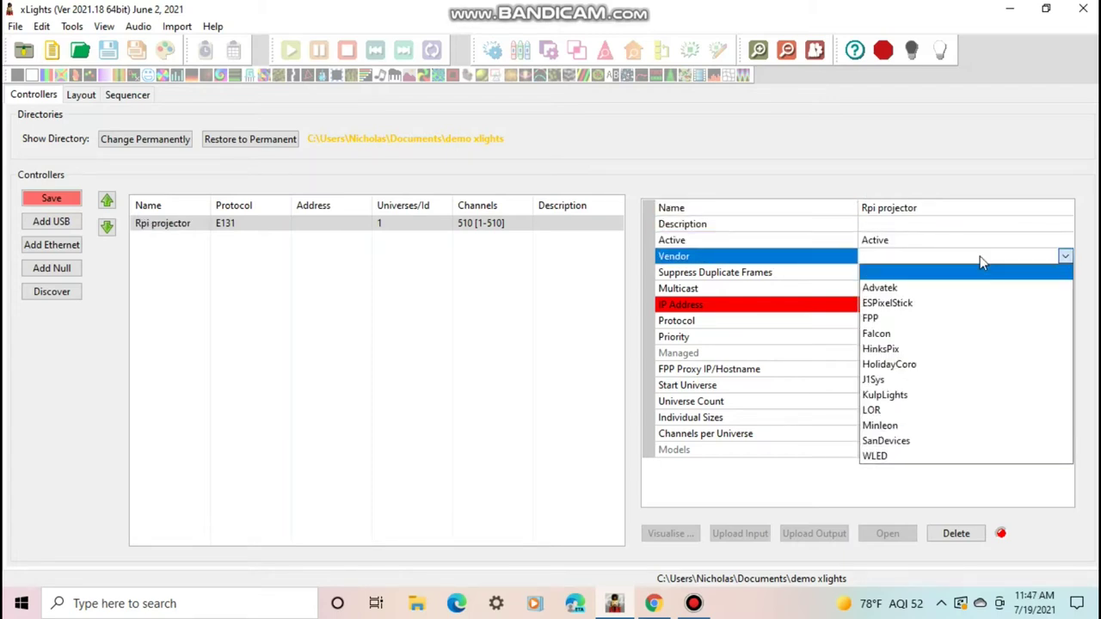
{"action": "left_click", "coordinate": [903, 318]}
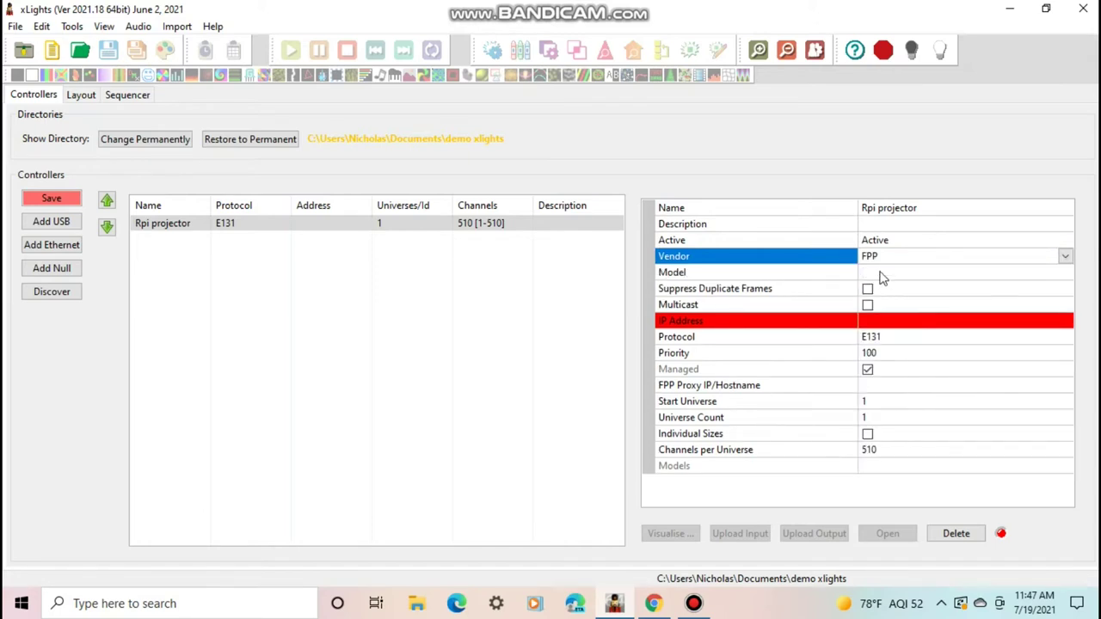
{"action": "left_click", "coordinate": [882, 273]}
{"action": "left_click", "coordinate": [900, 271]}
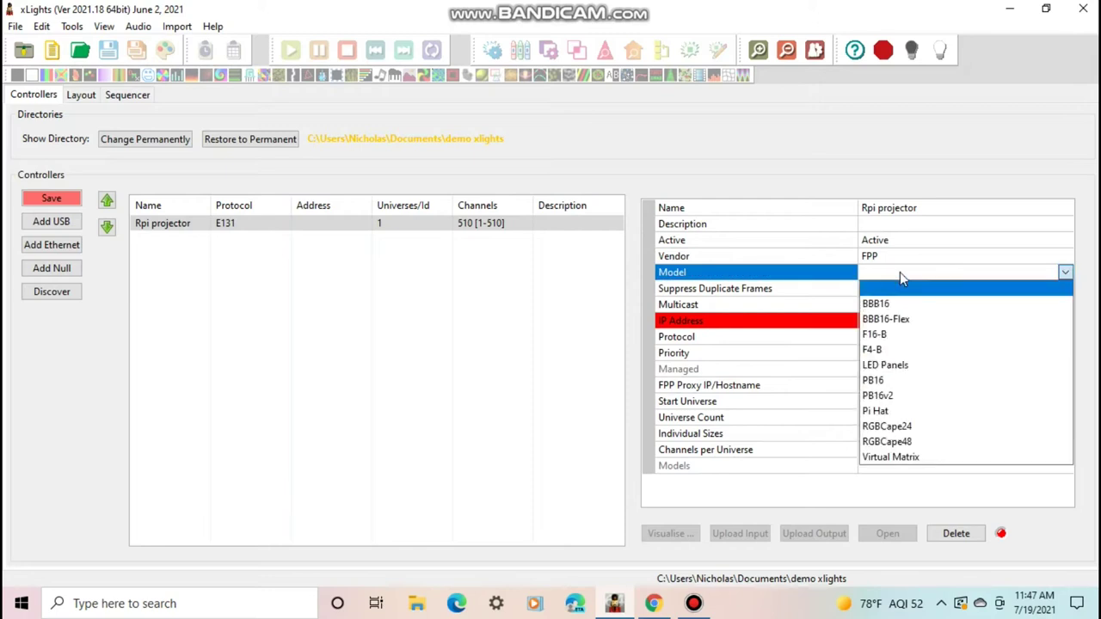
{"action": "left_click", "coordinate": [890, 457]}
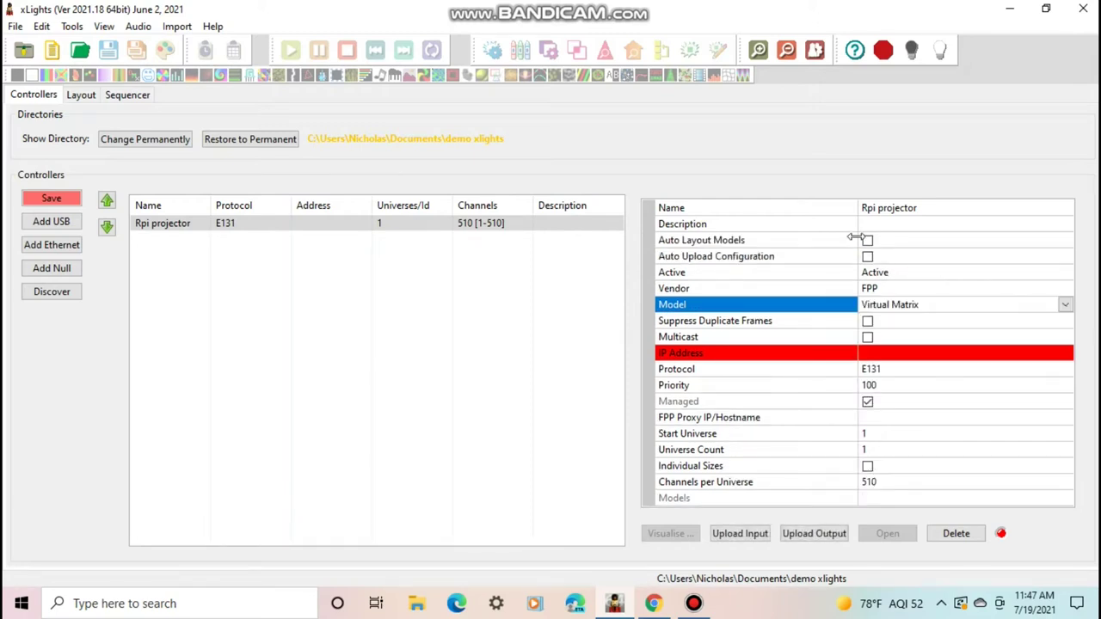
Enable Auto Layout Models, Auto Upload Configuration and Auto Size for the controller
{"action": "left_click", "coordinate": [867, 242]}
{"action": "left_click", "coordinate": [867, 257]}
{"action": "left_click", "coordinate": [867, 273]}
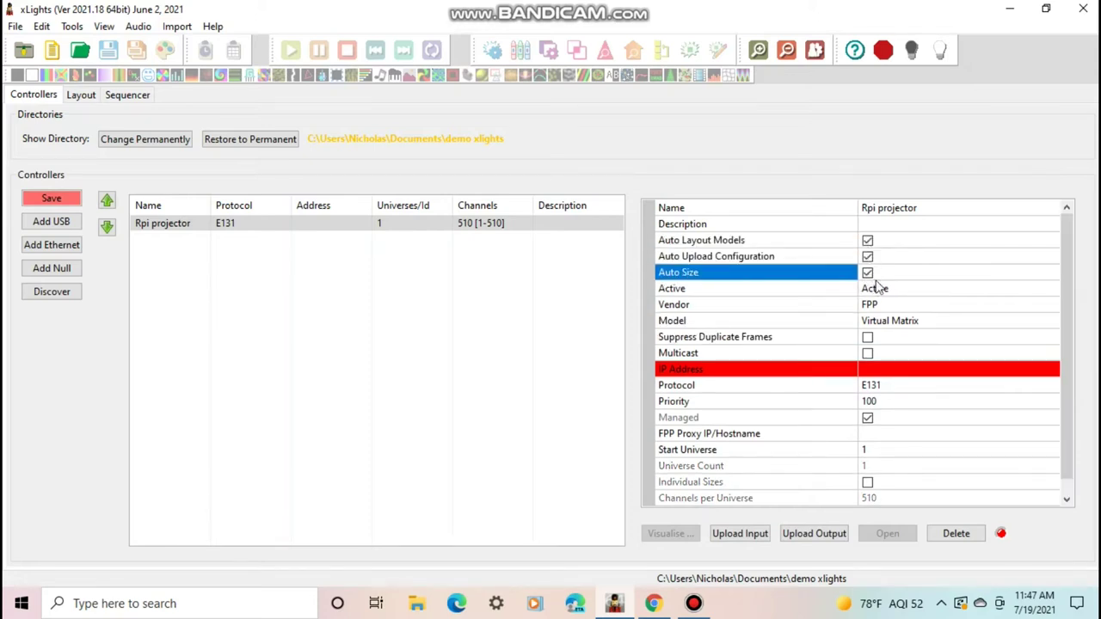
{"action": "left_click", "coordinate": [865, 368]}
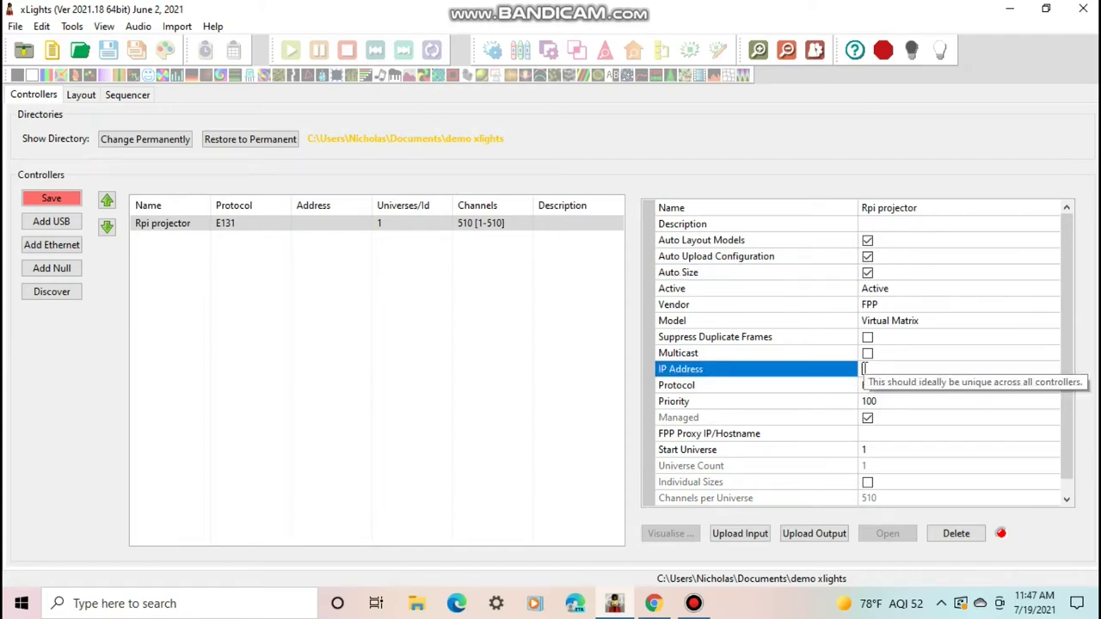
Enter 192.168.1.104 as the controller's IP address, leaving multicast off
{"action": "left_click", "coordinate": [867, 355]}
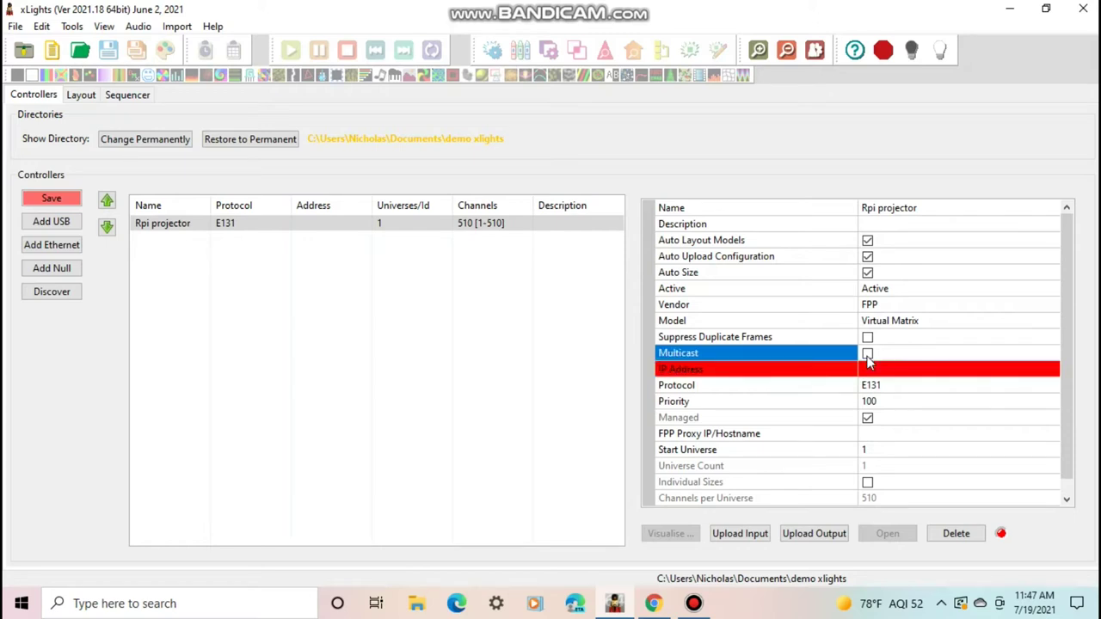
{"action": "left_click", "coordinate": [868, 354]}
{"action": "left_click", "coordinate": [872, 369]}
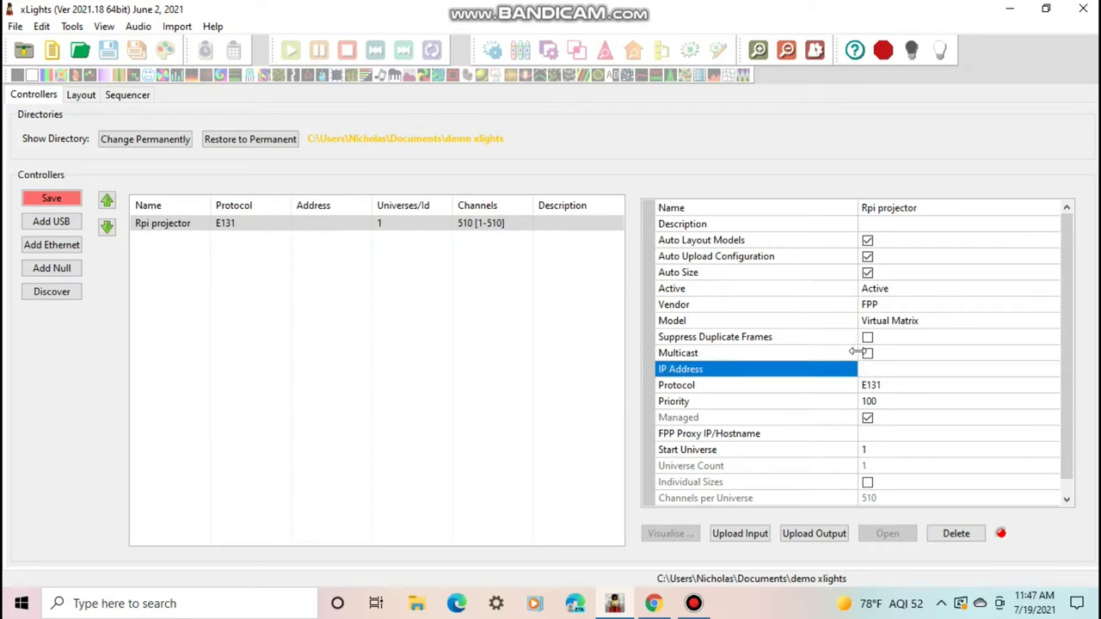
{"action": "type", "text": "192.3168.1.104"}
{"action": "left_click", "coordinate": [883, 369]}
{"action": "key", "text": "BackSpace"}
Save the controller configuration
{"action": "left_click", "coordinate": [73, 197]}
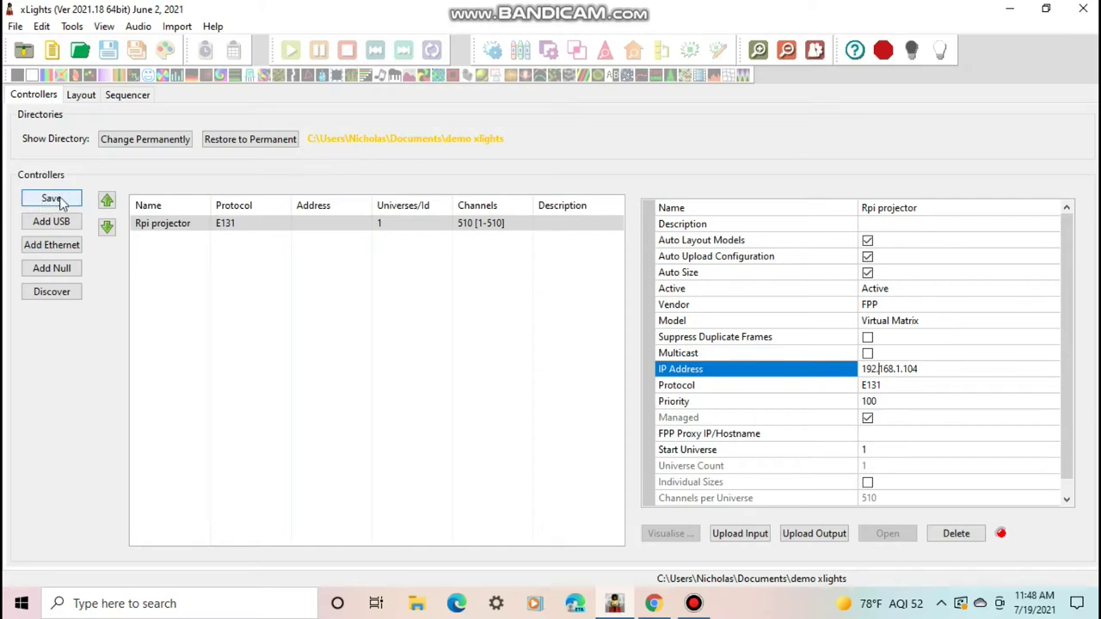
{"action": "left_click", "coordinate": [73, 198]}
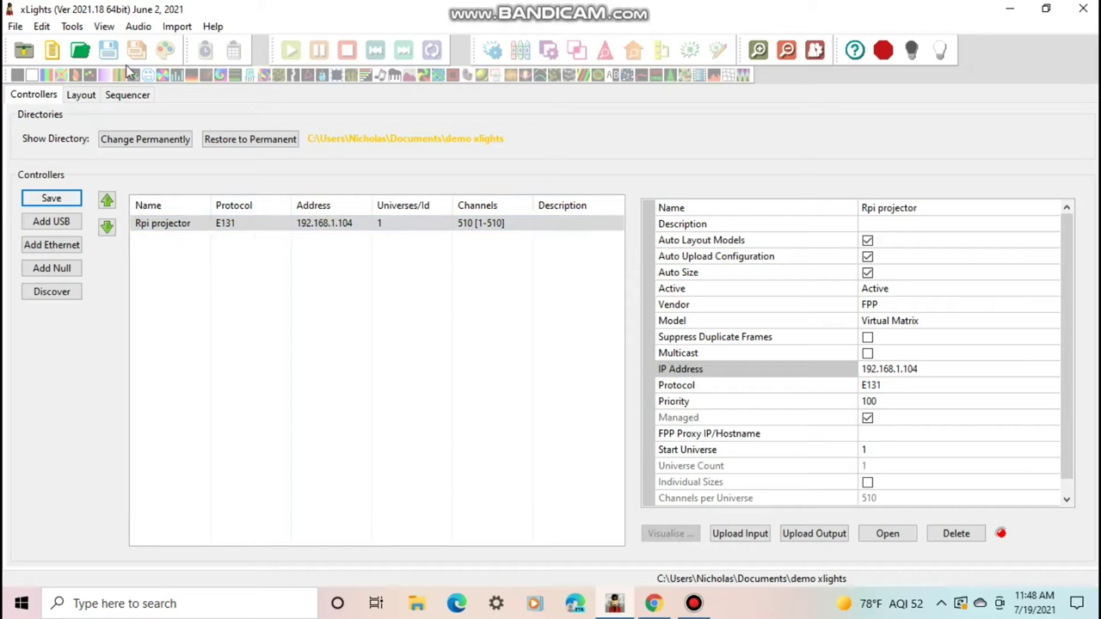
{"action": "left_click", "coordinate": [81, 95]}
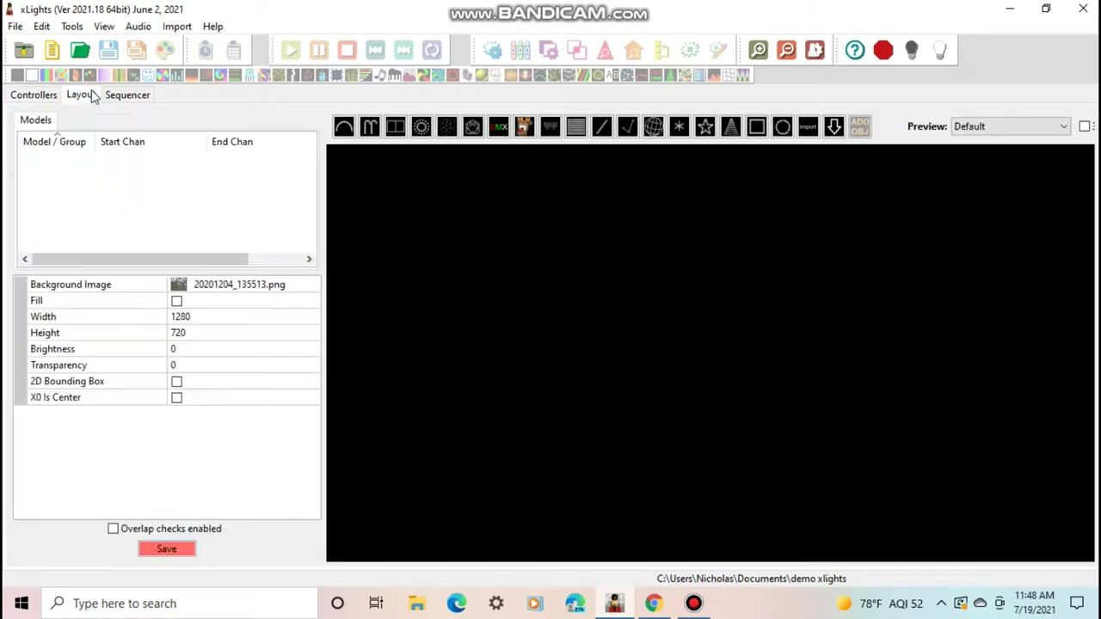
Draw a Matrix model near the middle of the layout preview and nudge it into place
{"action": "left_click", "coordinate": [577, 129]}
{"action": "left_click_drag", "start_coordinate": [418, 217], "coordinate": [798, 387]}
{"action": "left_click_drag", "start_coordinate": [700, 409], "coordinate": [710, 370]}
{"action": "left_click_drag", "start_coordinate": [533, 294], "coordinate": [549, 302]}
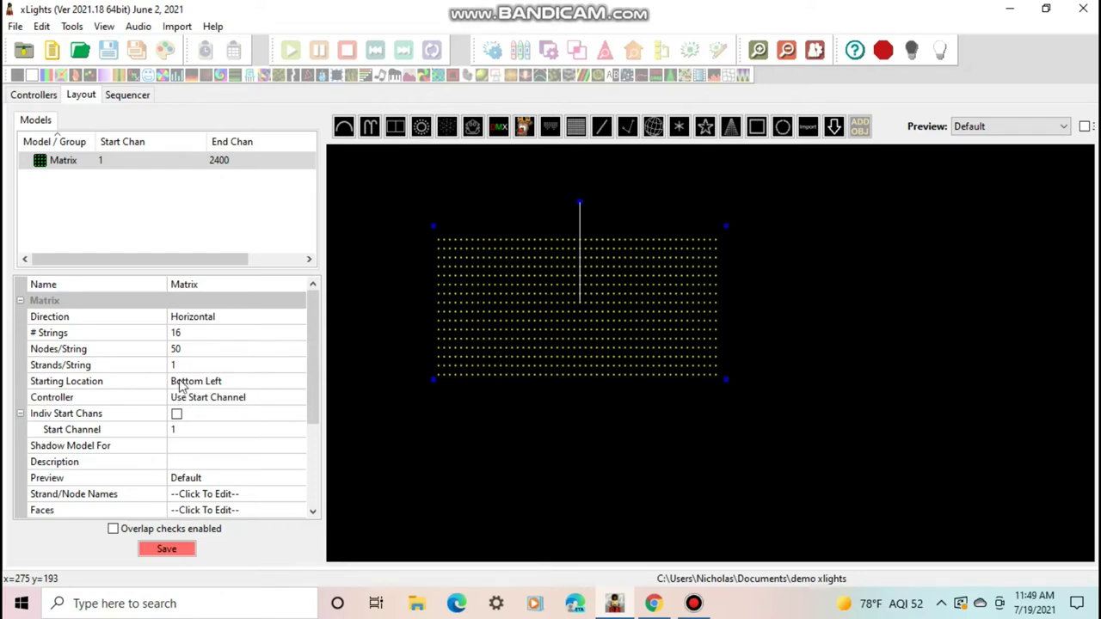
Give the Matrix a Top Left start, 176 strings and 96 nodes per string, then enlarge it
{"action": "left_click", "coordinate": [182, 385]}
{"action": "left_click", "coordinate": [298, 381]}
{"action": "left_click", "coordinate": [217, 397]}
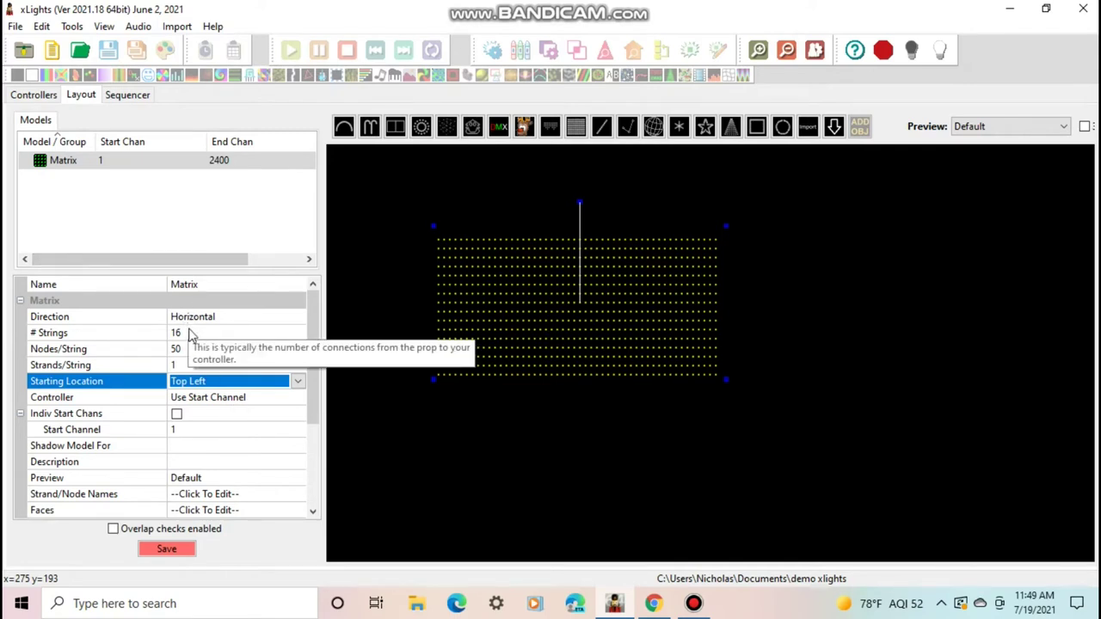
{"action": "left_click", "coordinate": [189, 332]}
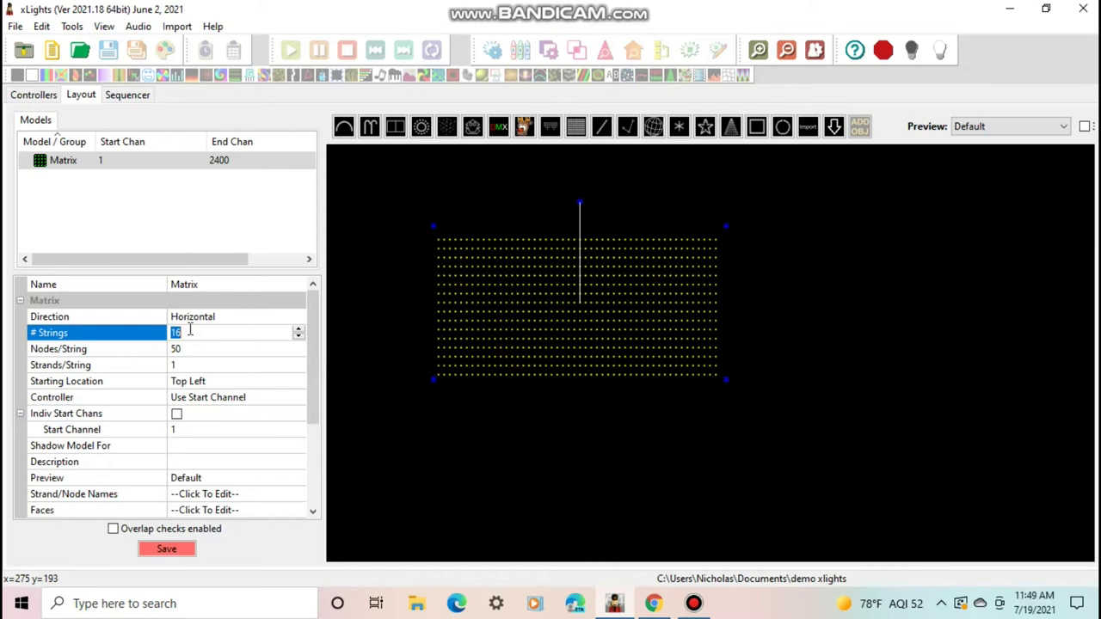
{"action": "type", "text": "176"}
{"action": "key", "text": "Return"}
{"action": "left_click", "coordinate": [188, 351]}
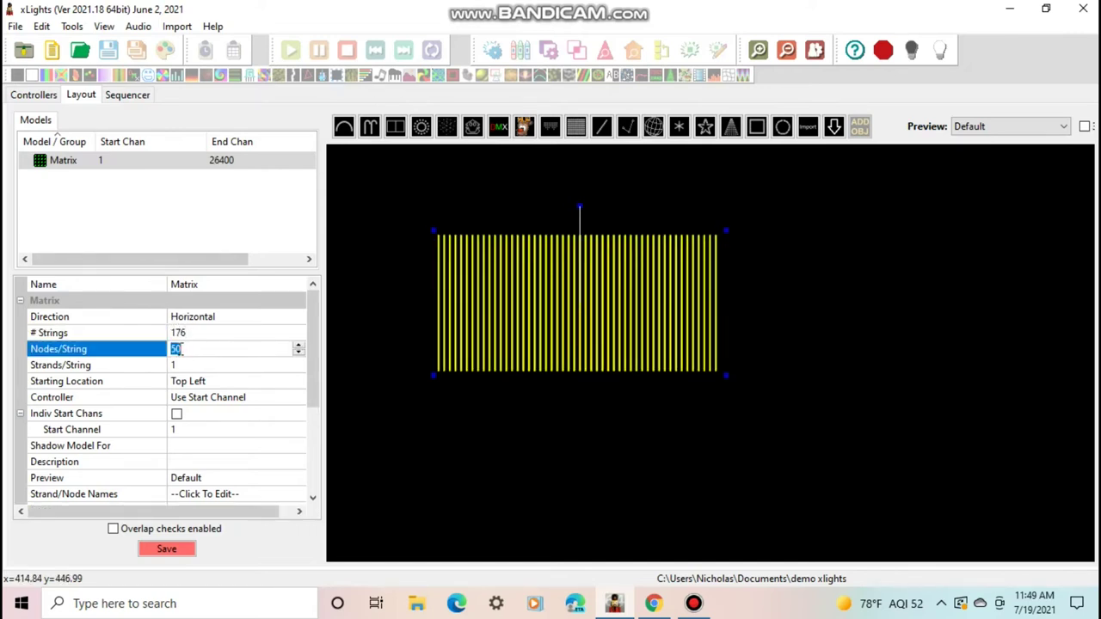
{"action": "type", "text": "96"}
{"action": "key", "text": "Return"}
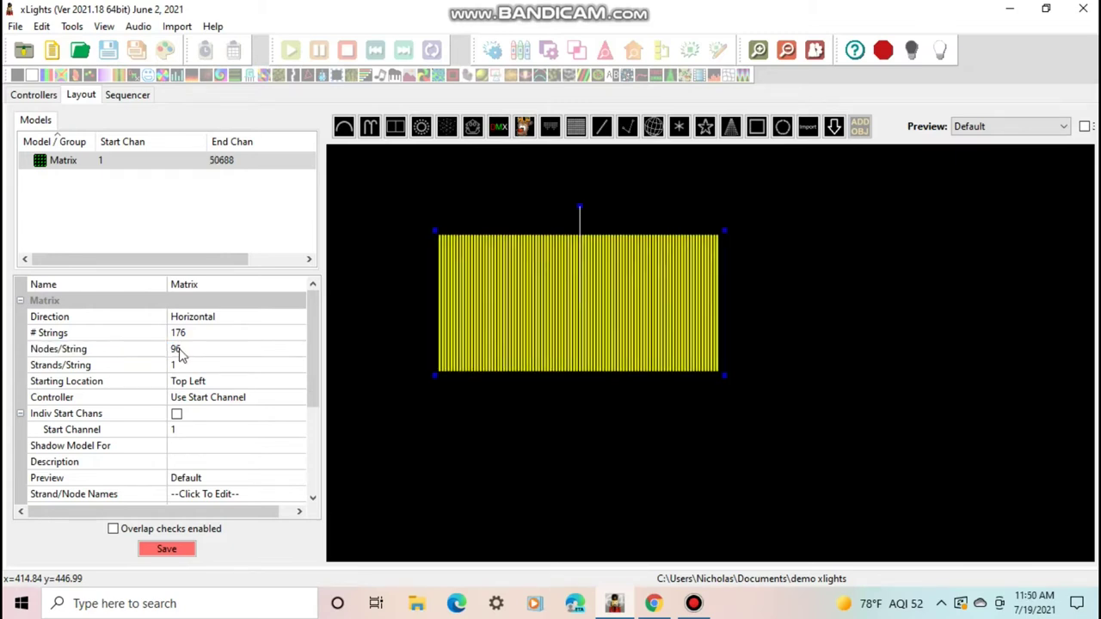
{"action": "left_click_drag", "start_coordinate": [725, 374], "coordinate": [847, 456]}
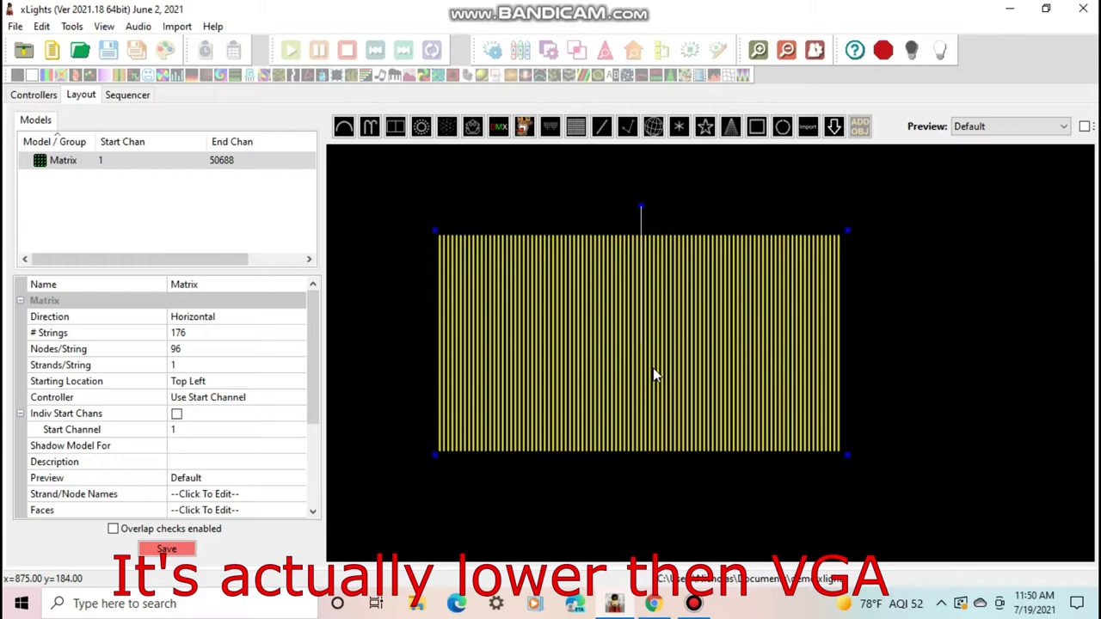
Correct the Matrix aspect ratio and change it to 96 strings of 176 nodes
{"action": "right_click", "coordinate": [654, 374]}
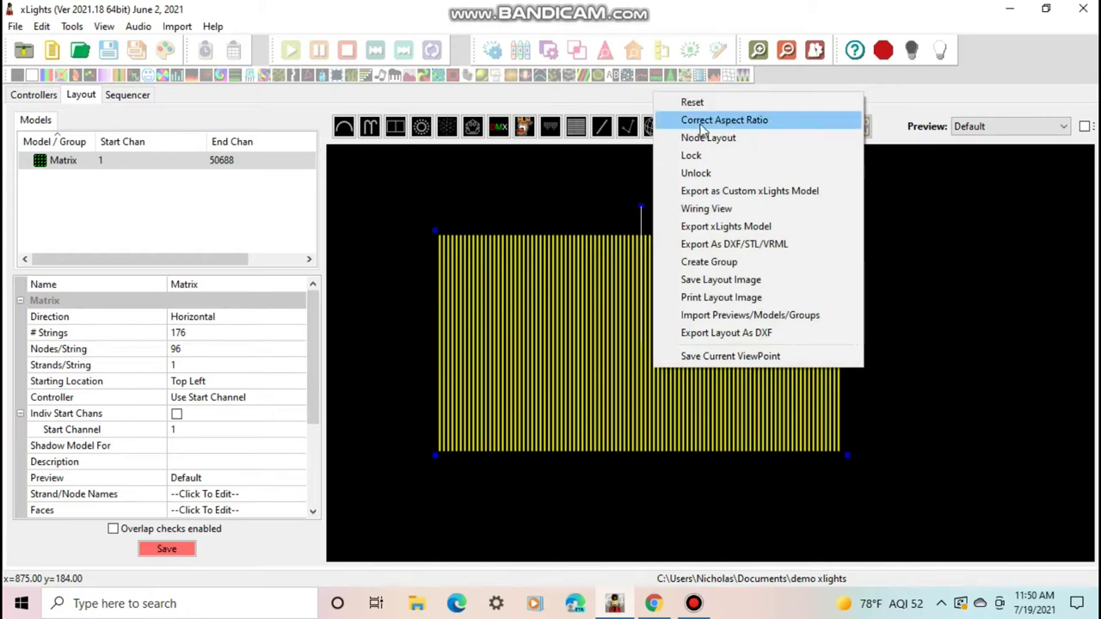
{"action": "left_click", "coordinate": [700, 123]}
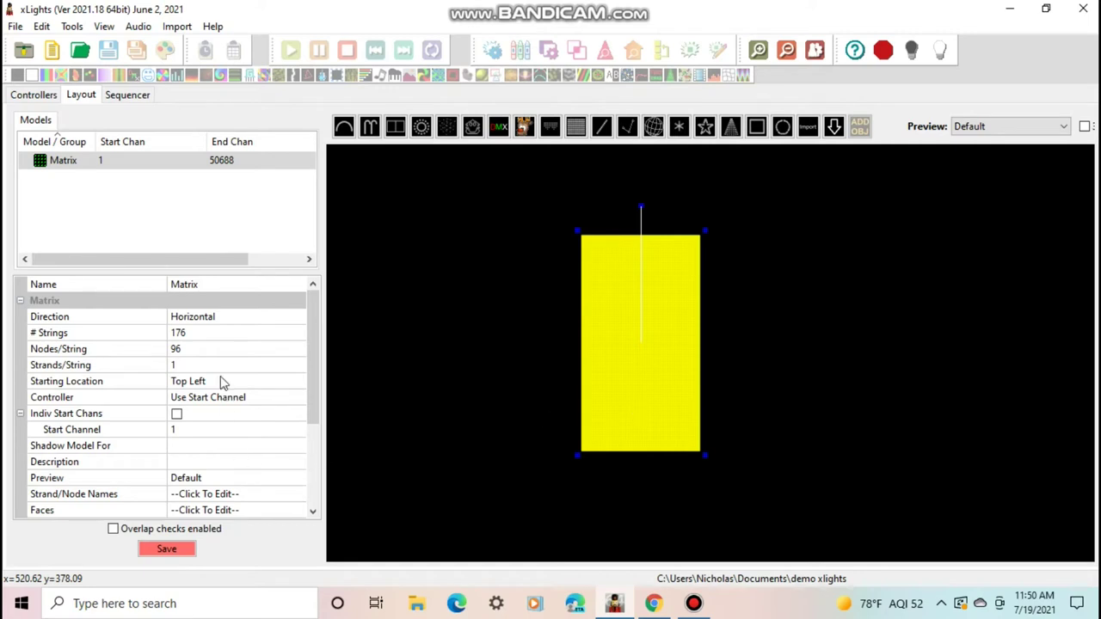
{"action": "left_click", "coordinate": [194, 335]}
{"action": "type", "text": "96"}
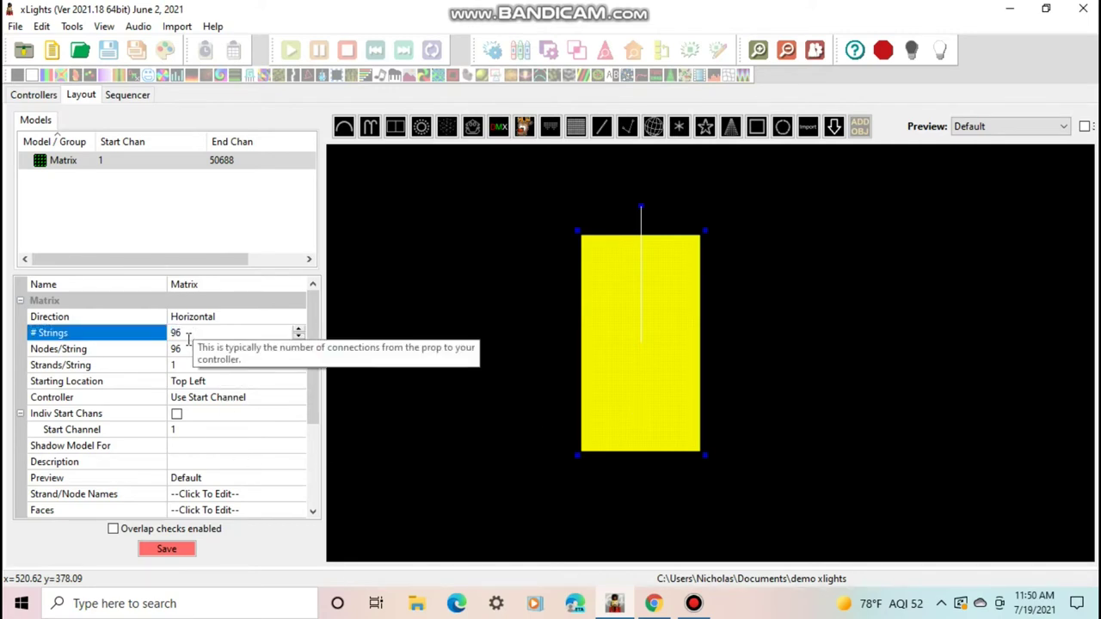
{"action": "key", "text": "Return"}
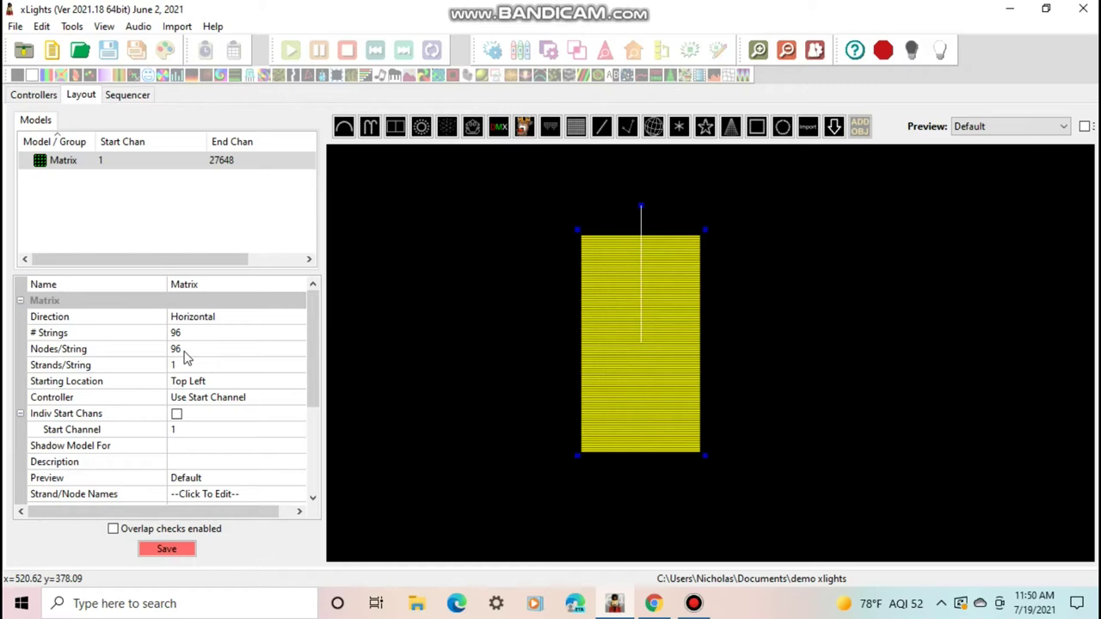
{"action": "left_click", "coordinate": [175, 349]}
{"action": "type", "text": "176"}
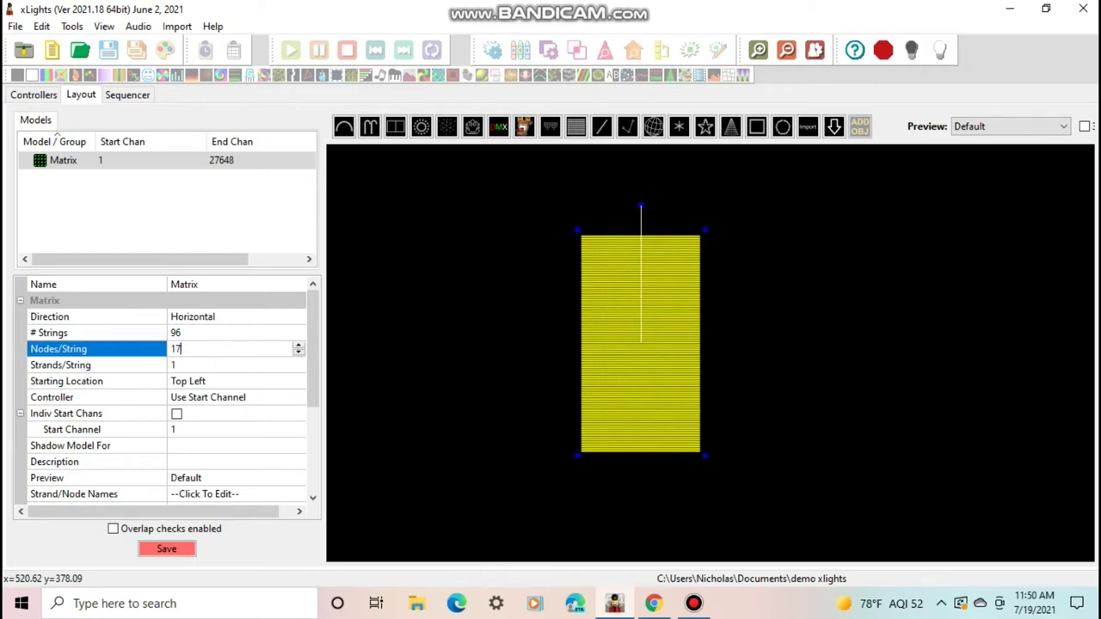
{"action": "key", "text": "Return"}
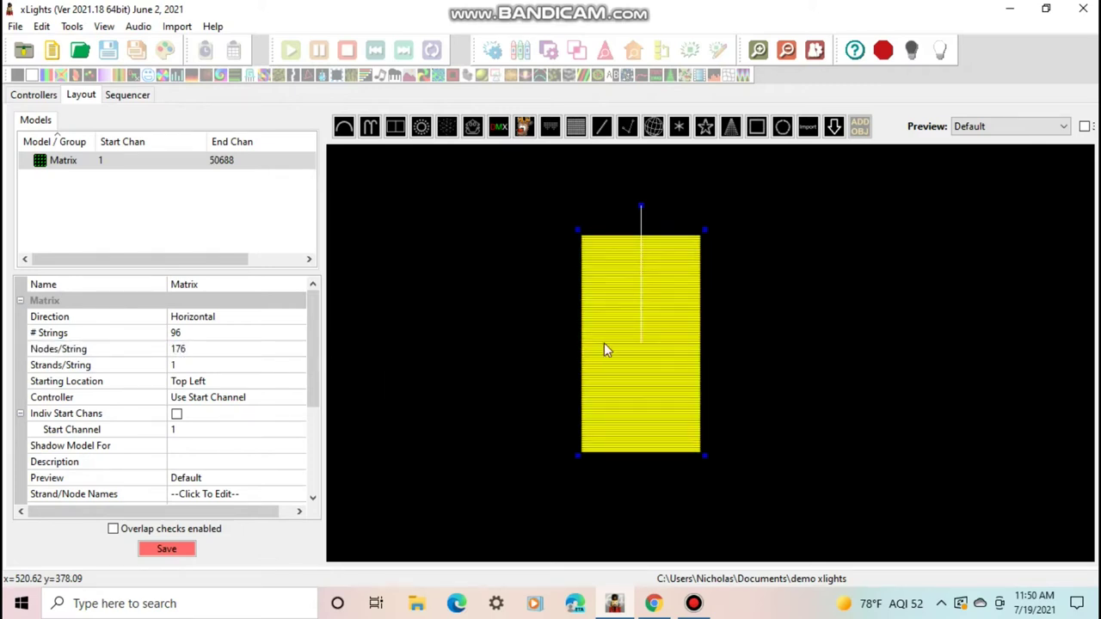
Re-correct the Matrix aspect ratio, resize it, and move it up and left in the preview
{"action": "right_click", "coordinate": [651, 344]}
{"action": "left_click", "coordinate": [698, 94]}
{"action": "left_click_drag", "start_coordinate": [658, 337], "coordinate": [508, 277]}
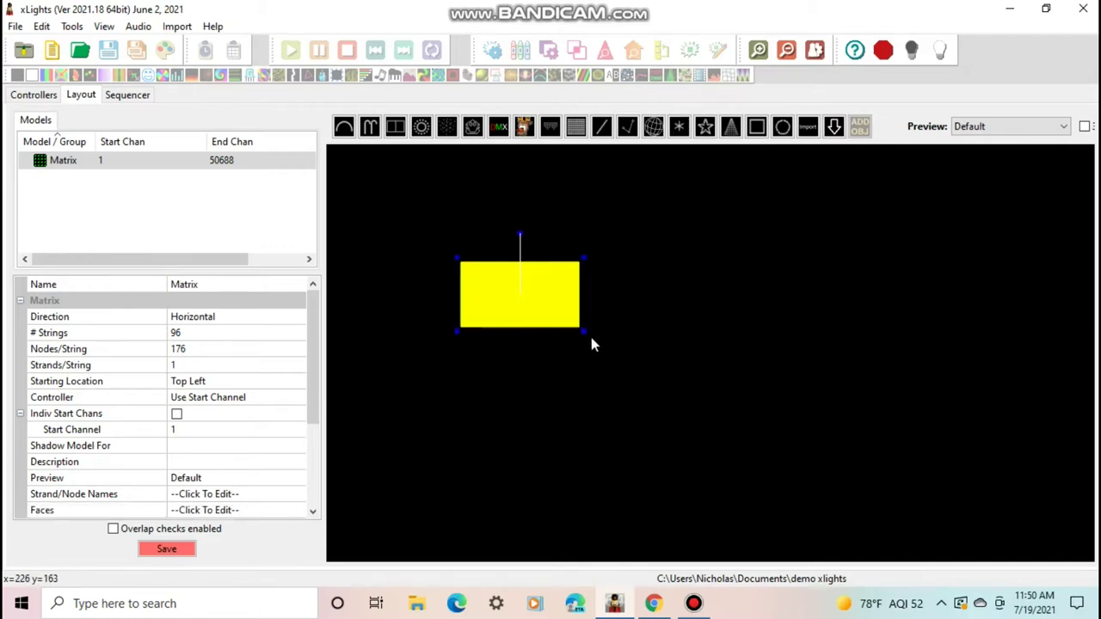
{"action": "left_click_drag", "start_coordinate": [585, 332], "coordinate": [862, 432]}
{"action": "right_click", "coordinate": [736, 388]}
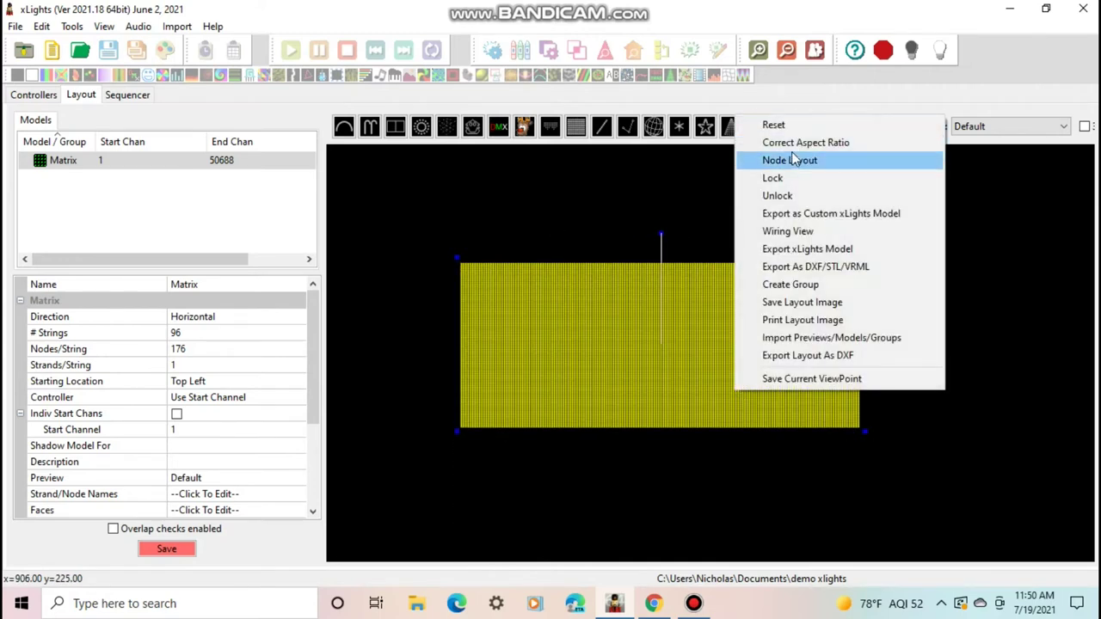
{"action": "left_click", "coordinate": [792, 143]}
{"action": "left_click_drag", "start_coordinate": [599, 334], "coordinate": [574, 313]}
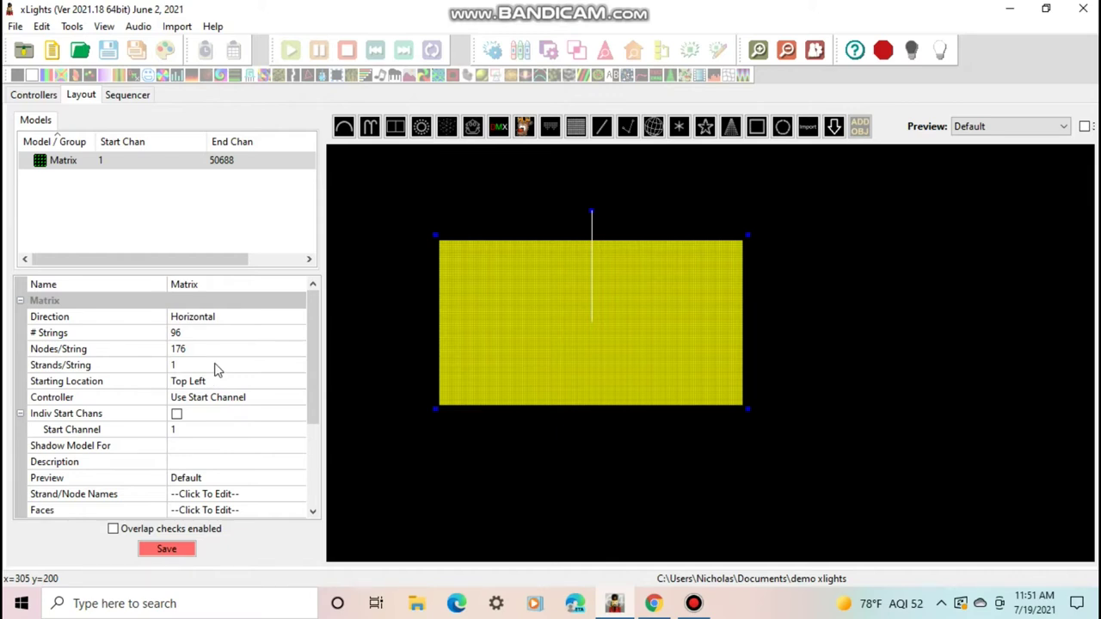
Try renaming the Matrix model to 'Projector'
{"action": "left_click", "coordinate": [201, 283]}
{"action": "key", "text": "BackSpace"}
{"action": "key", "text": "BackSpace"}
{"action": "key", "text": "BackSpace"}
{"action": "key", "text": "BackSpace"}
{"action": "key", "text": "BackSpace"}
{"action": "key", "text": "BackSpace"}
{"action": "type", "text": "Projector"}
{"action": "key", "text": "Return"}
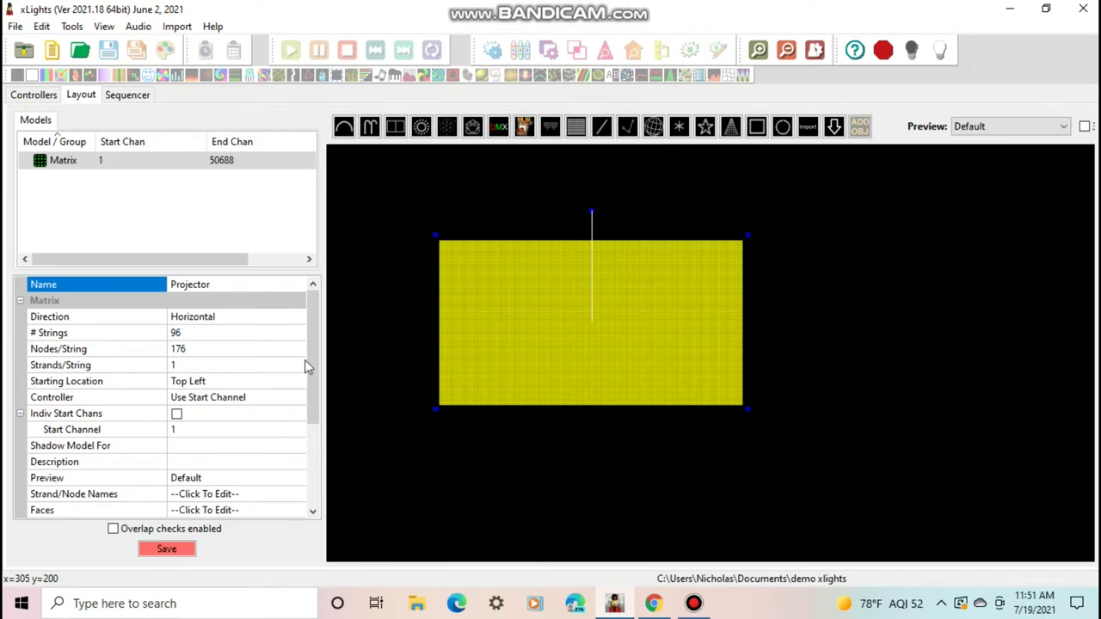
Reselect the Matrix model and save the layout
{"action": "left_click_drag", "start_coordinate": [307, 366], "coordinate": [293, 487]}
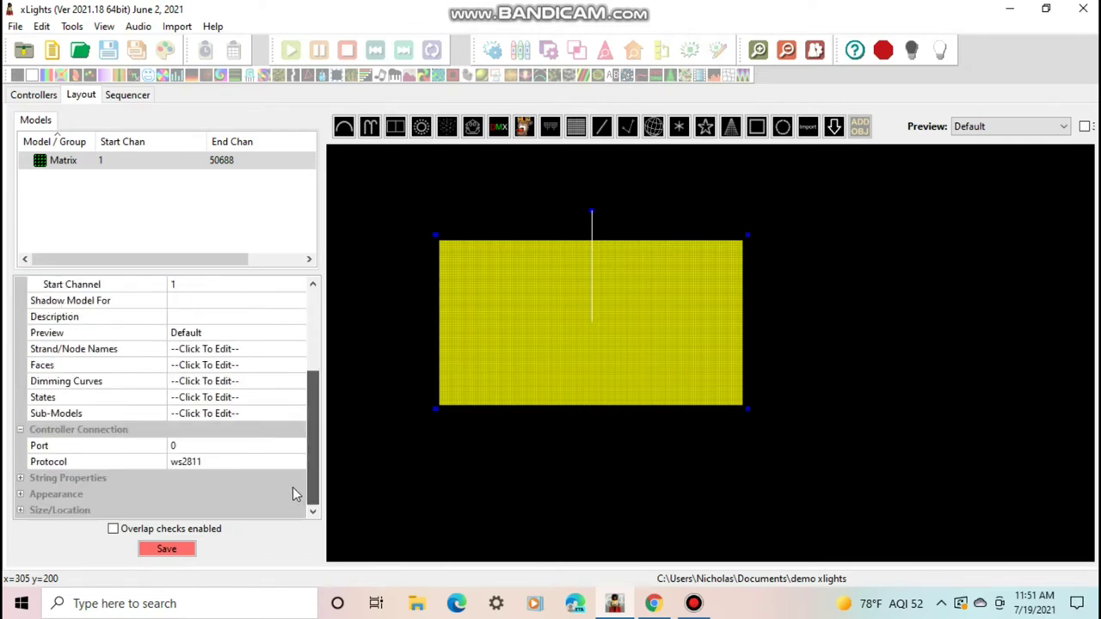
{"action": "left_click", "coordinate": [417, 368]}
{"action": "left_click", "coordinate": [585, 338]}
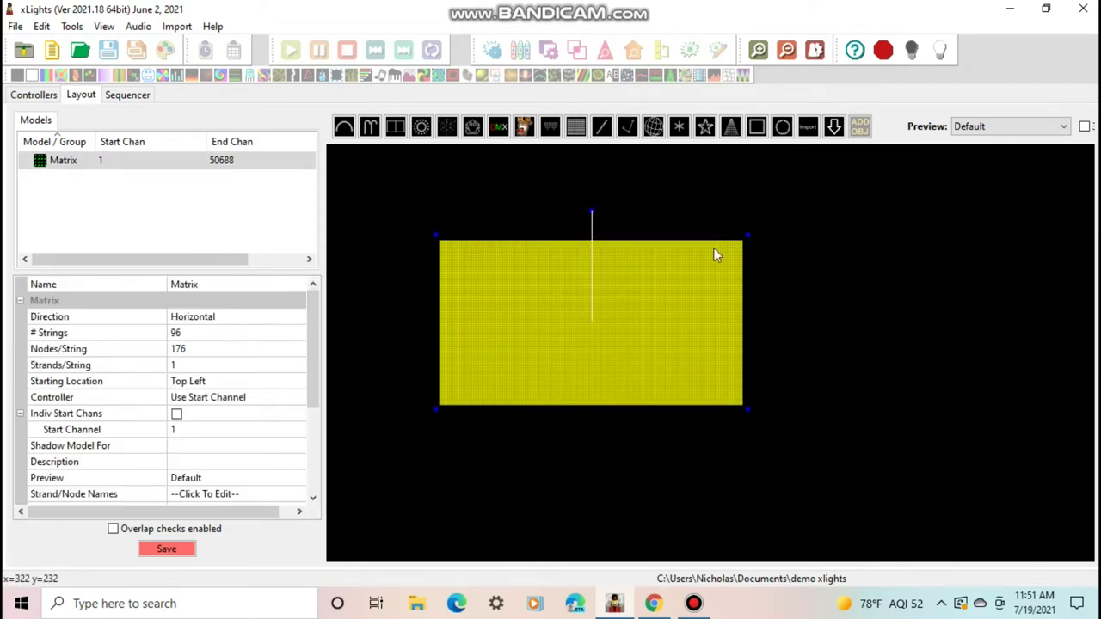
{"action": "left_click", "coordinate": [184, 551]}
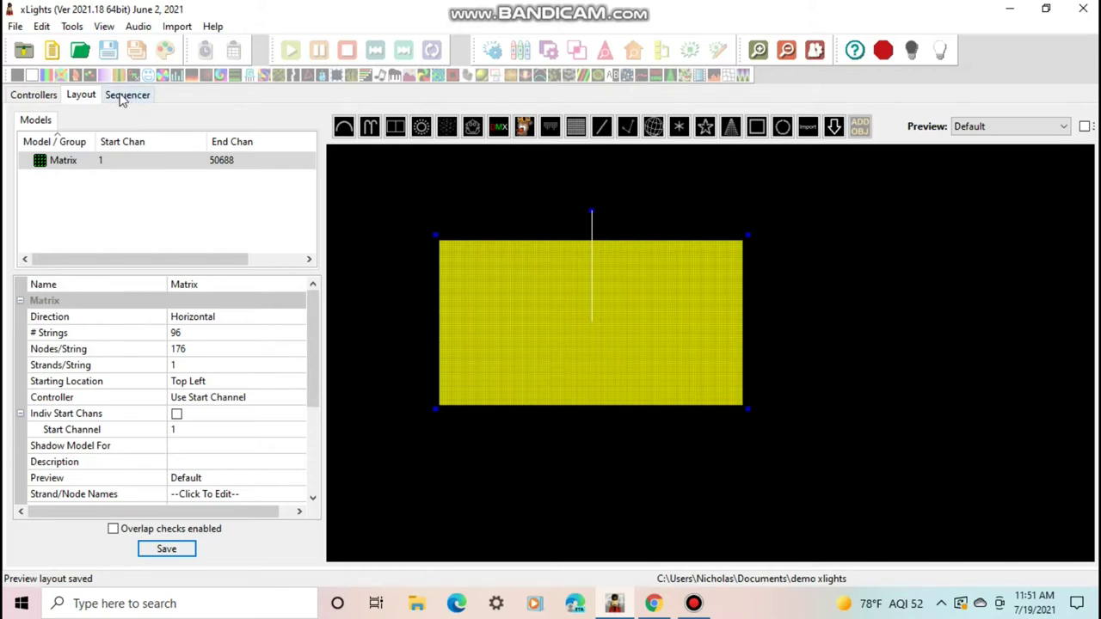
Switch to the Sequencer, close the Effect Assist panel, and begin a new sequence
{"action": "left_click", "coordinate": [125, 96]}
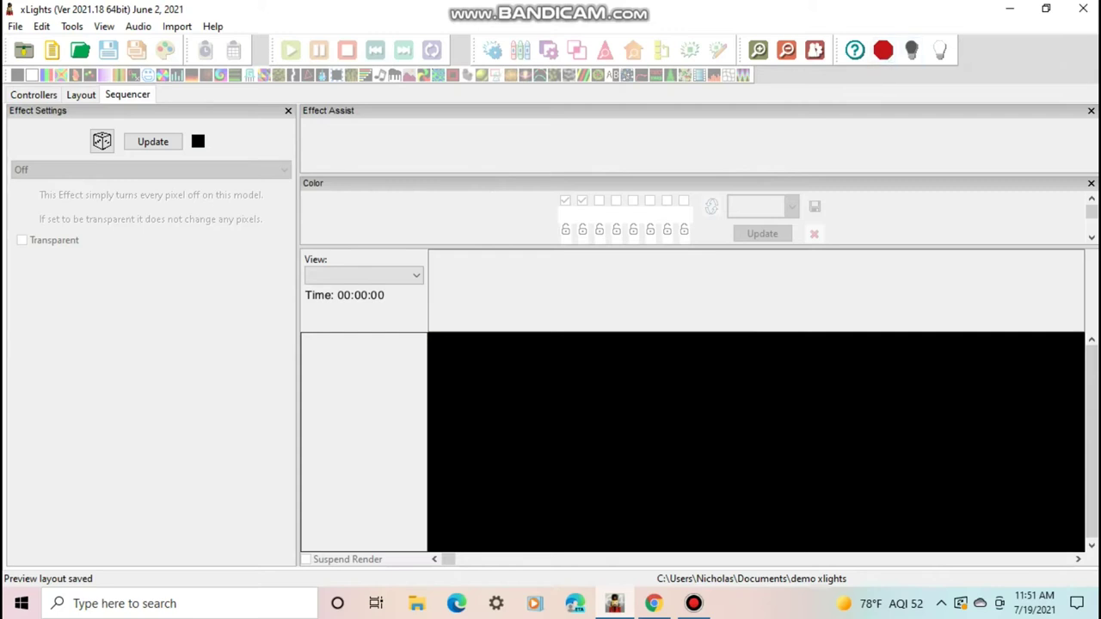
{"action": "left_click", "coordinate": [1090, 111]}
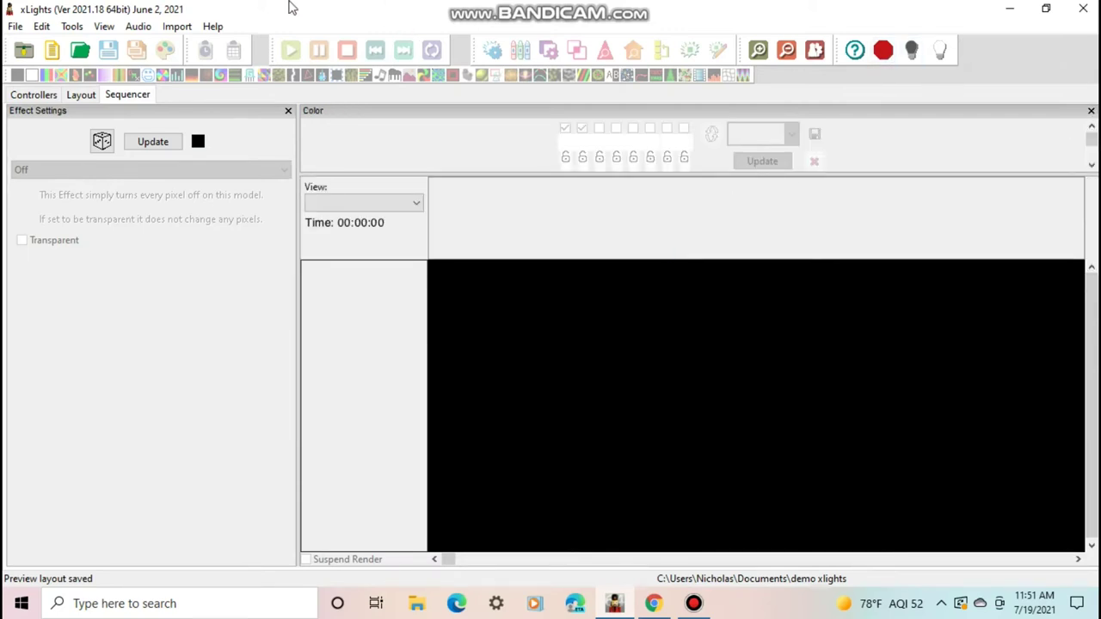
{"action": "left_click", "coordinate": [52, 51]}
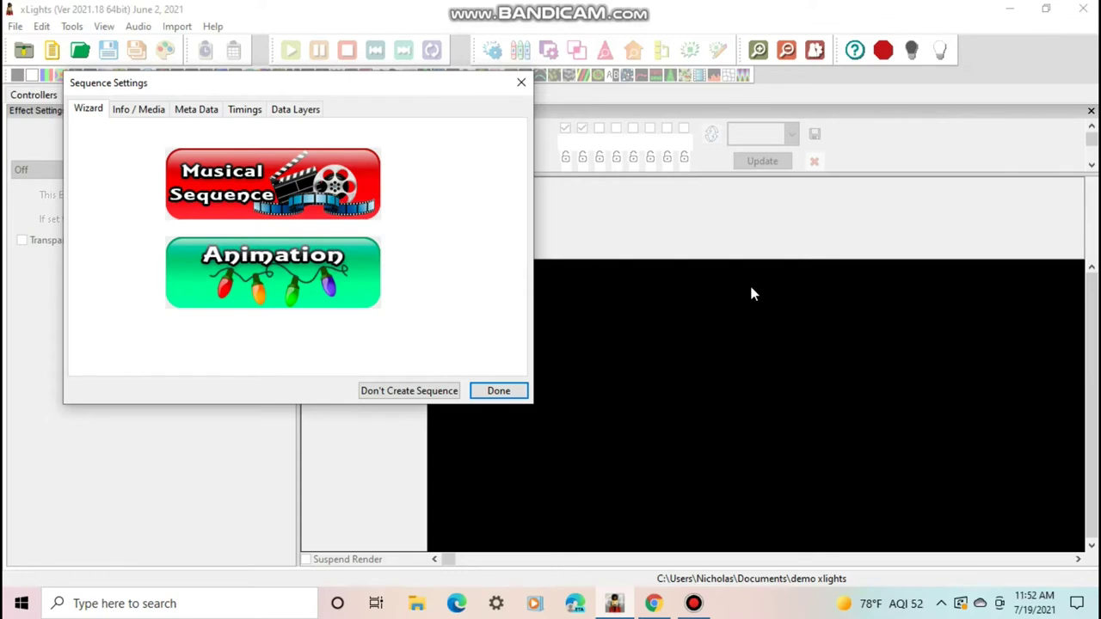
Make the new sequence a 40fps (25ms) animation, keeping All Models as the view
{"action": "left_click", "coordinate": [218, 300]}
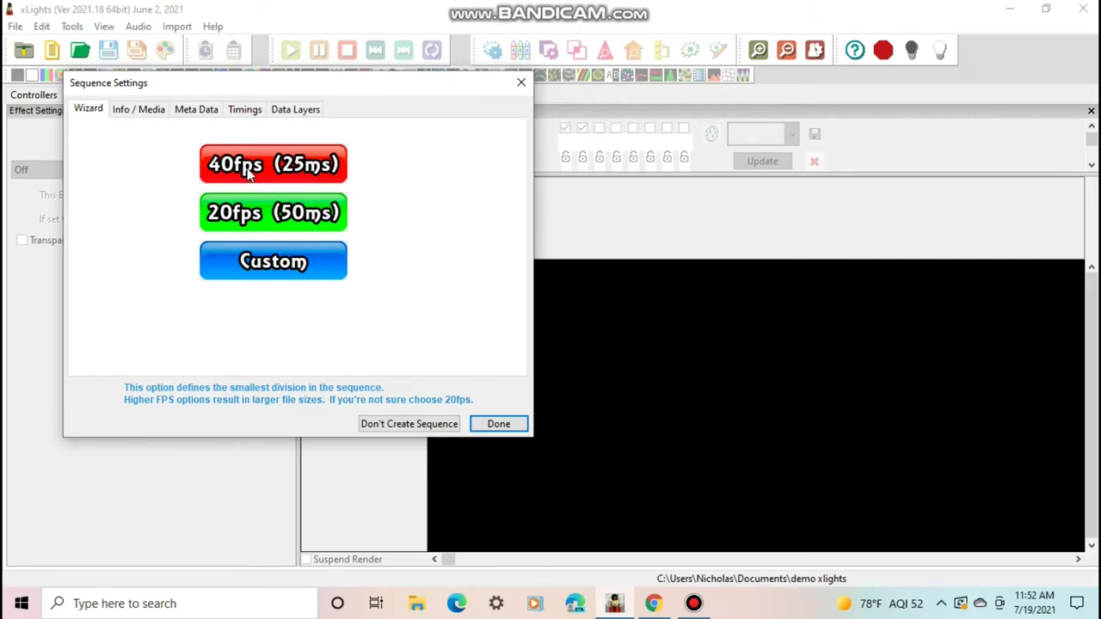
{"action": "left_click", "coordinate": [249, 172]}
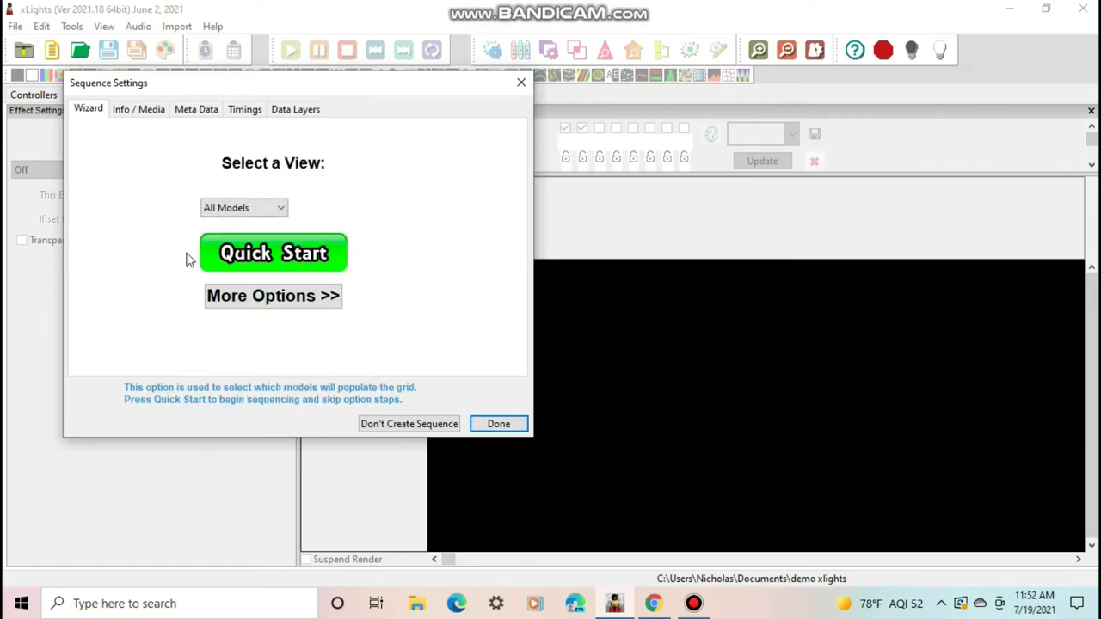
{"action": "left_click", "coordinate": [241, 208]}
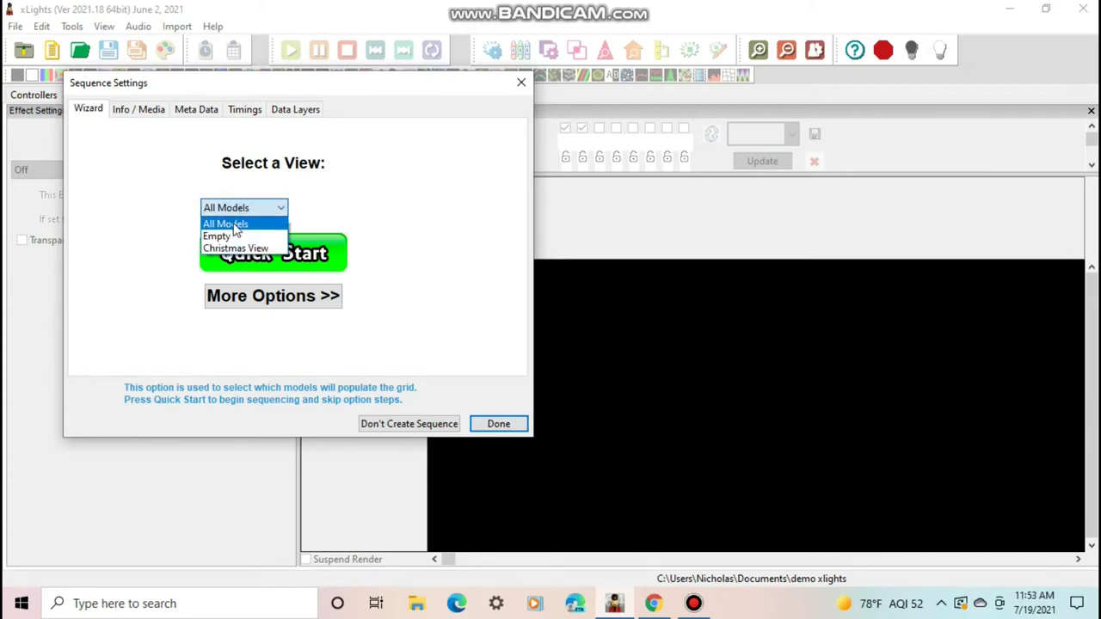
{"action": "left_click", "coordinate": [233, 225]}
{"action": "left_click", "coordinate": [230, 208]}
{"action": "left_click", "coordinate": [227, 226]}
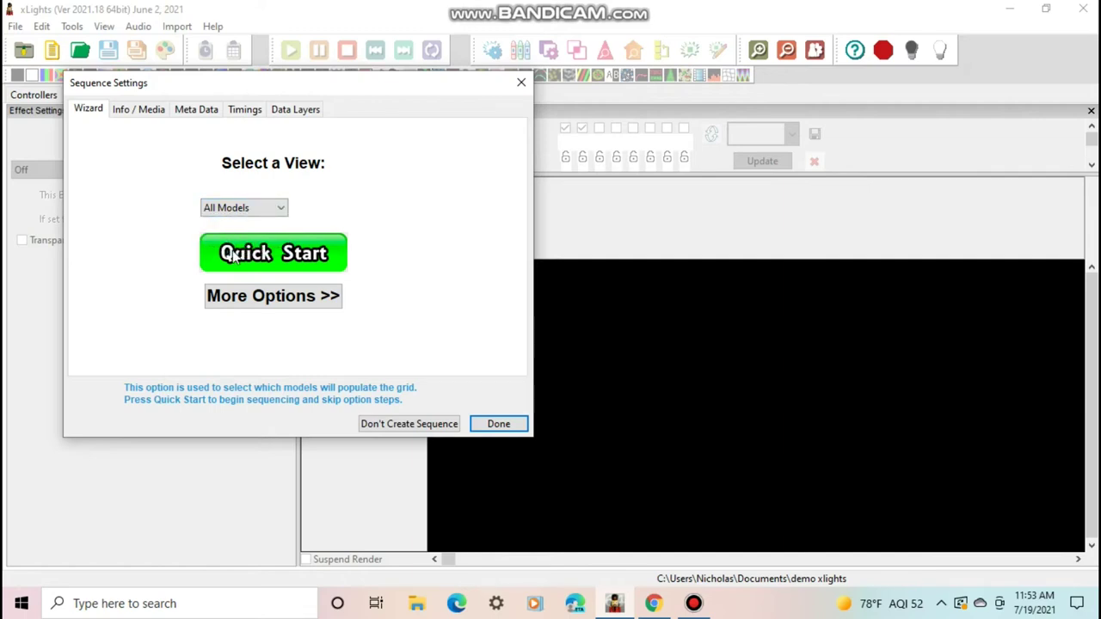
Quick-start the animation sequence and add a New Timing mark at its 30-second end
{"action": "left_click", "coordinate": [232, 256]}
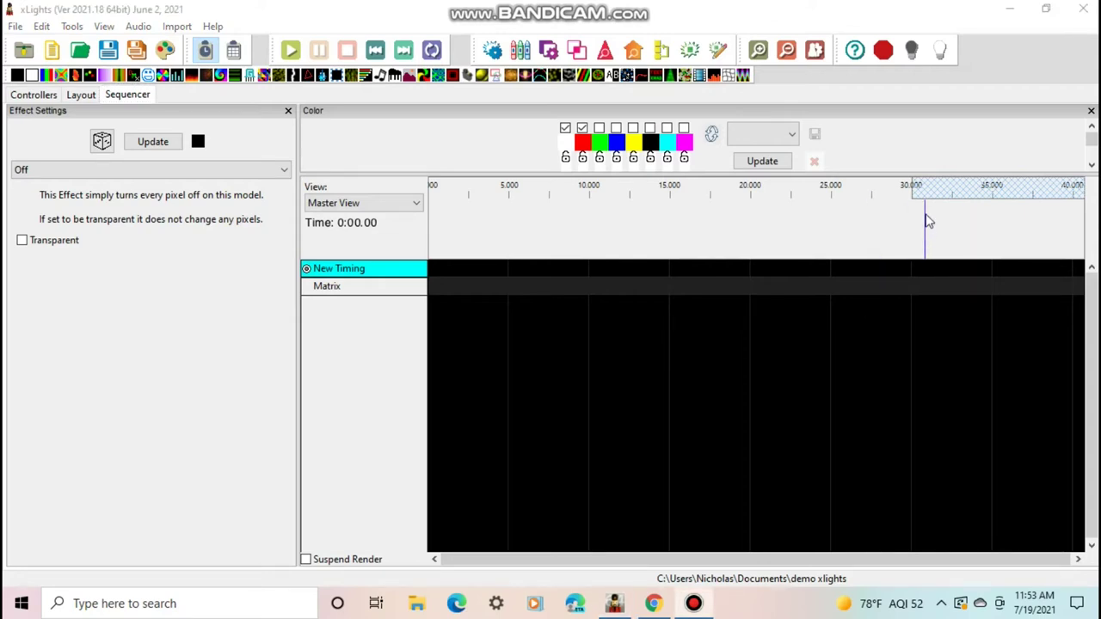
{"action": "scroll", "coordinate": [923, 215], "scroll_direction": "up", "scroll_amount": 5}
{"action": "left_click_drag", "start_coordinate": [467, 559], "coordinate": [1056, 544]}
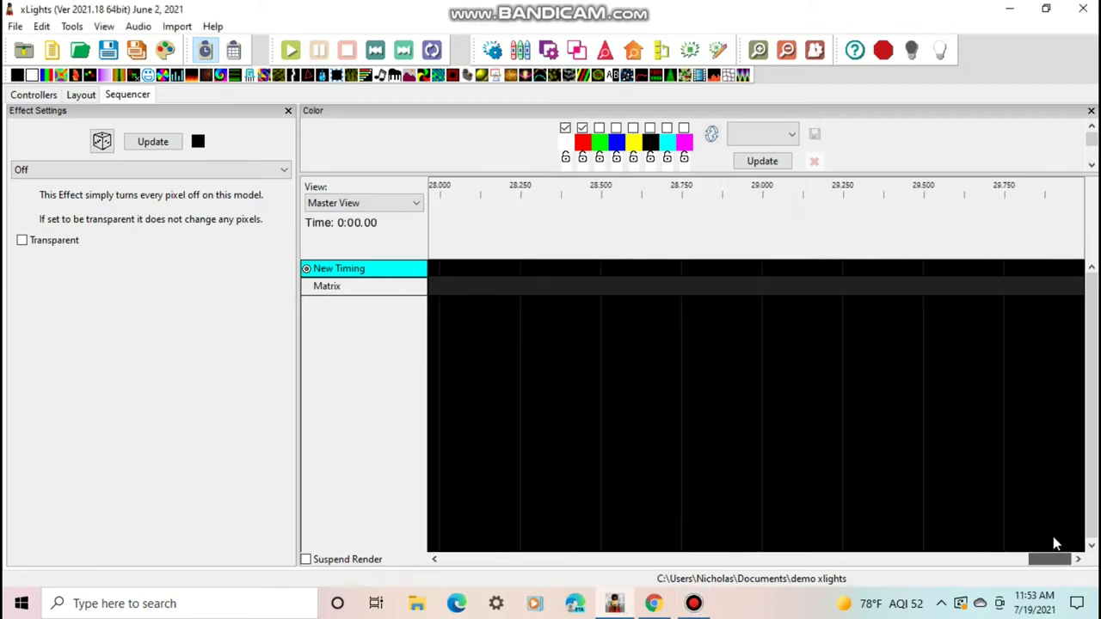
{"action": "left_click", "coordinate": [1086, 224]}
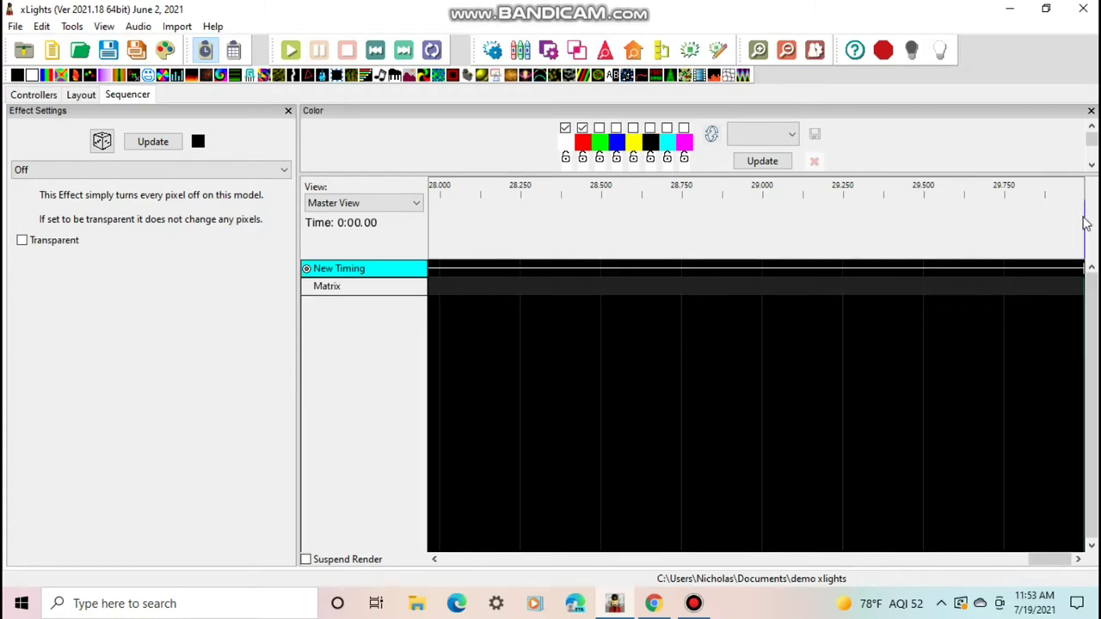
{"action": "left_click", "coordinate": [786, 50]}
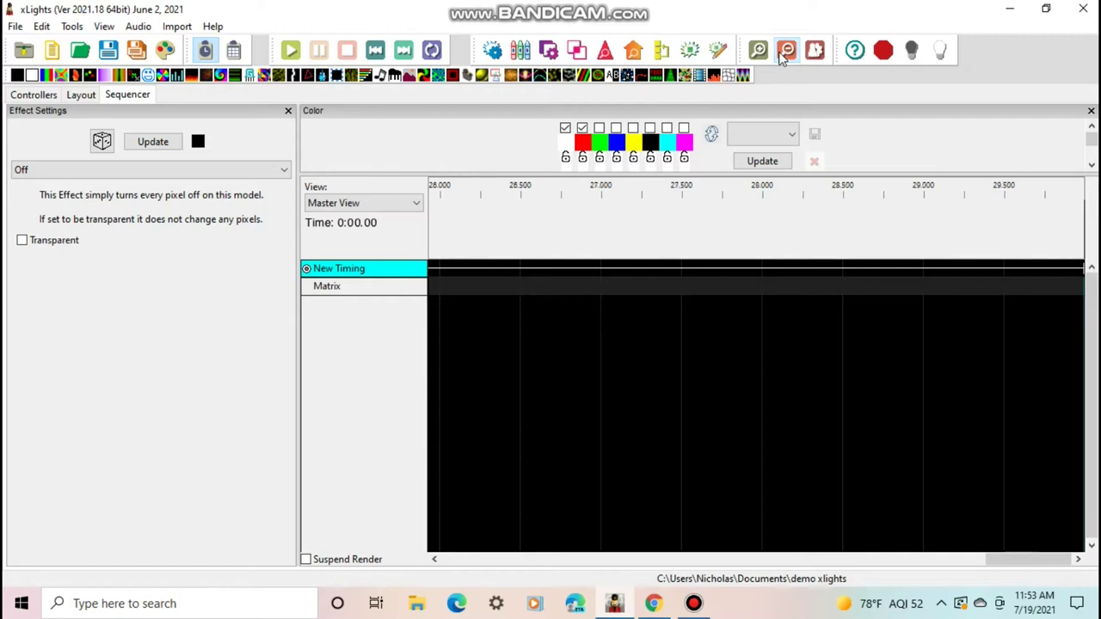
{"action": "left_click", "coordinate": [786, 50]}
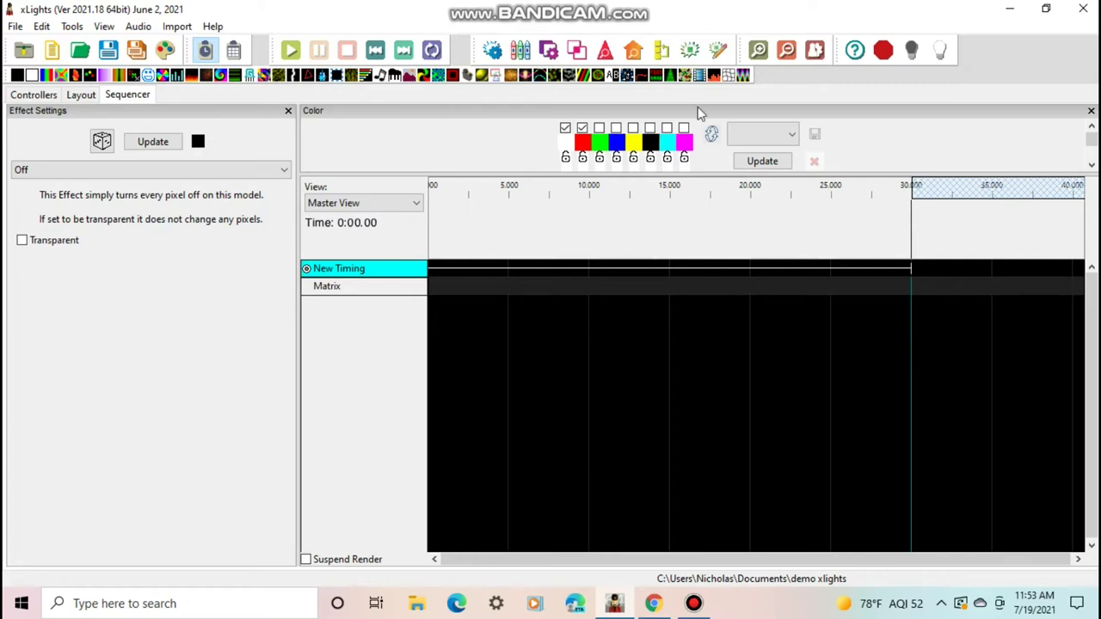
Drop a Video effect across the Matrix row and load the christmas light show intro video
{"action": "left_click_drag", "start_coordinate": [701, 79], "coordinate": [552, 292]}
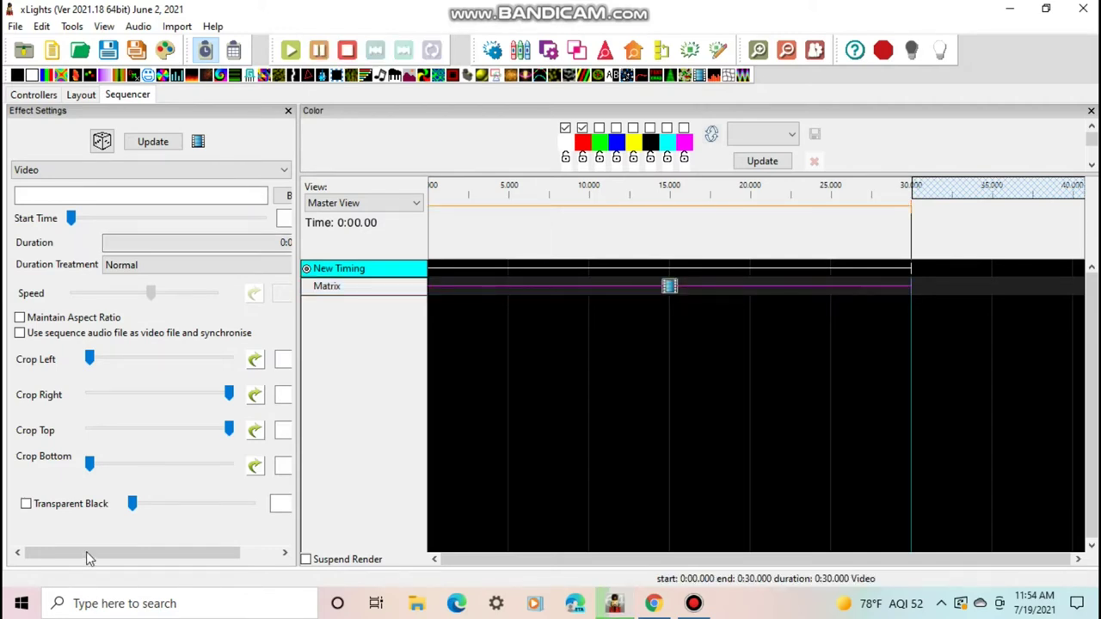
{"action": "left_click_drag", "start_coordinate": [232, 552], "coordinate": [4, 559]}
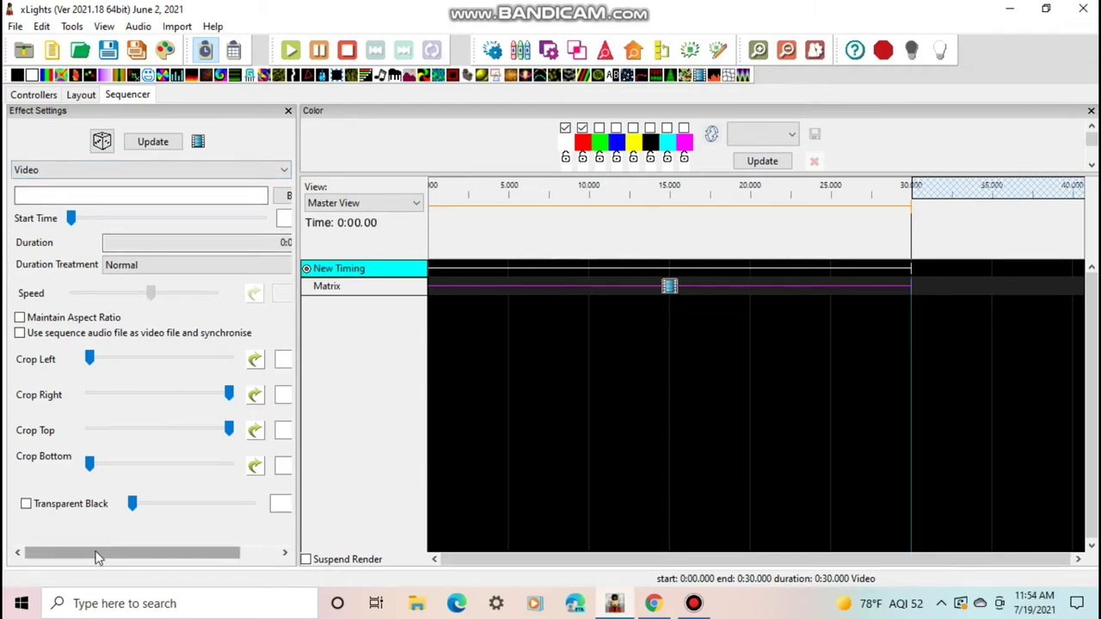
{"action": "left_click_drag", "start_coordinate": [98, 555], "coordinate": [138, 555]}
{"action": "left_click", "coordinate": [249, 198]}
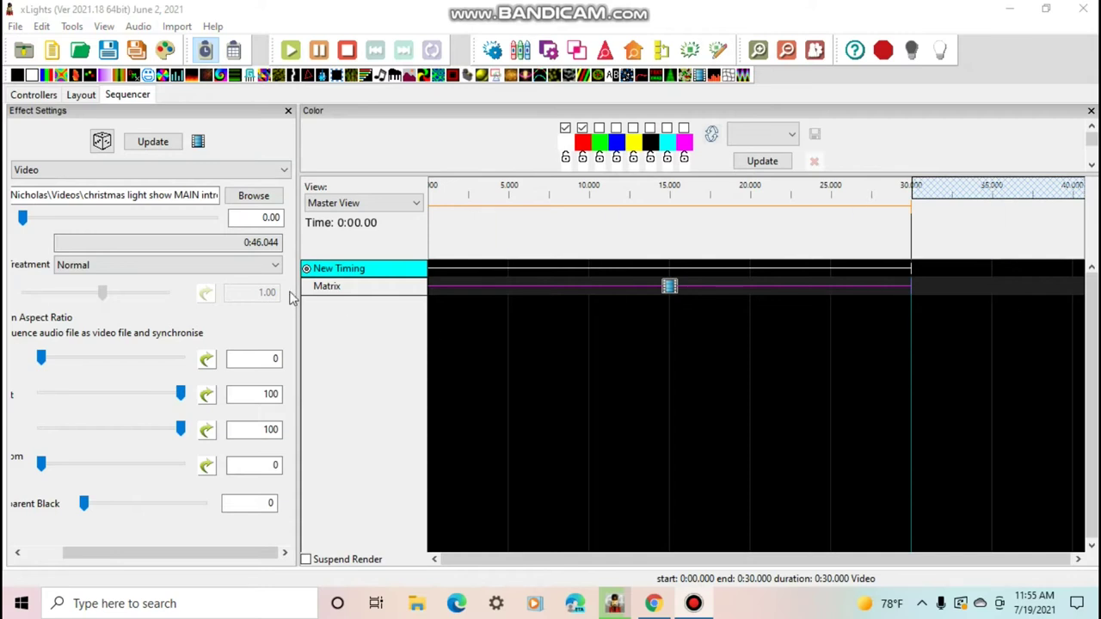
{"action": "left_click_drag", "start_coordinate": [166, 554], "coordinate": [86, 524]}
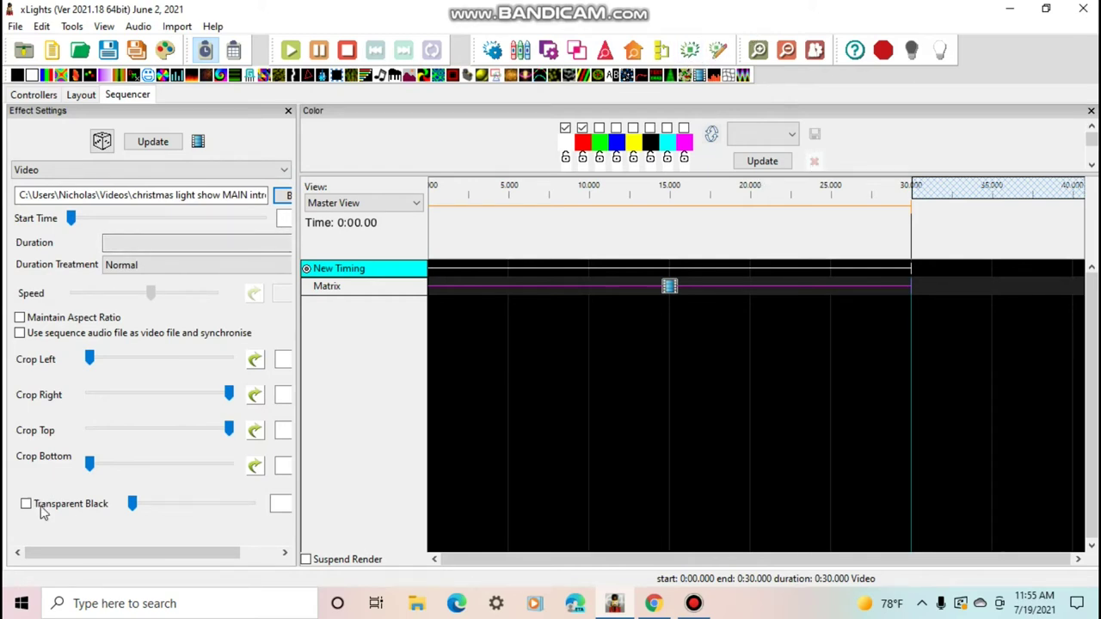
{"action": "left_click_drag", "start_coordinate": [69, 553], "coordinate": [106, 553]}
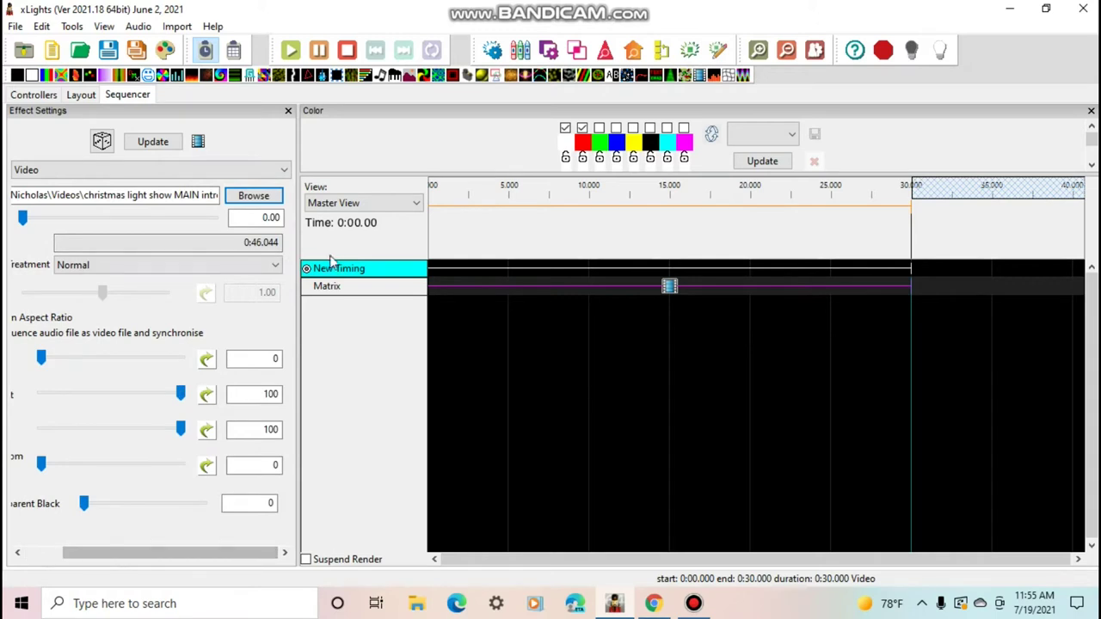
Change the sequence duration in Sequence Settings from 30 to 46.0 seconds, correcting a mistyped 56
{"action": "left_click", "coordinate": [814, 52]}
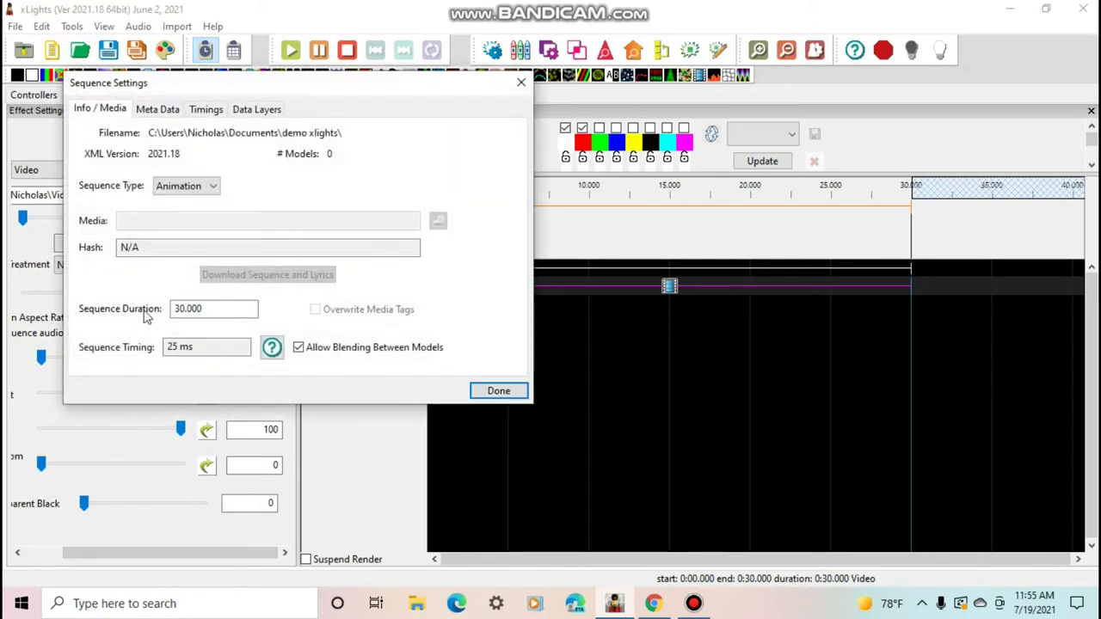
{"action": "double_click", "coordinate": [204, 311]}
{"action": "type", "text": "56."}
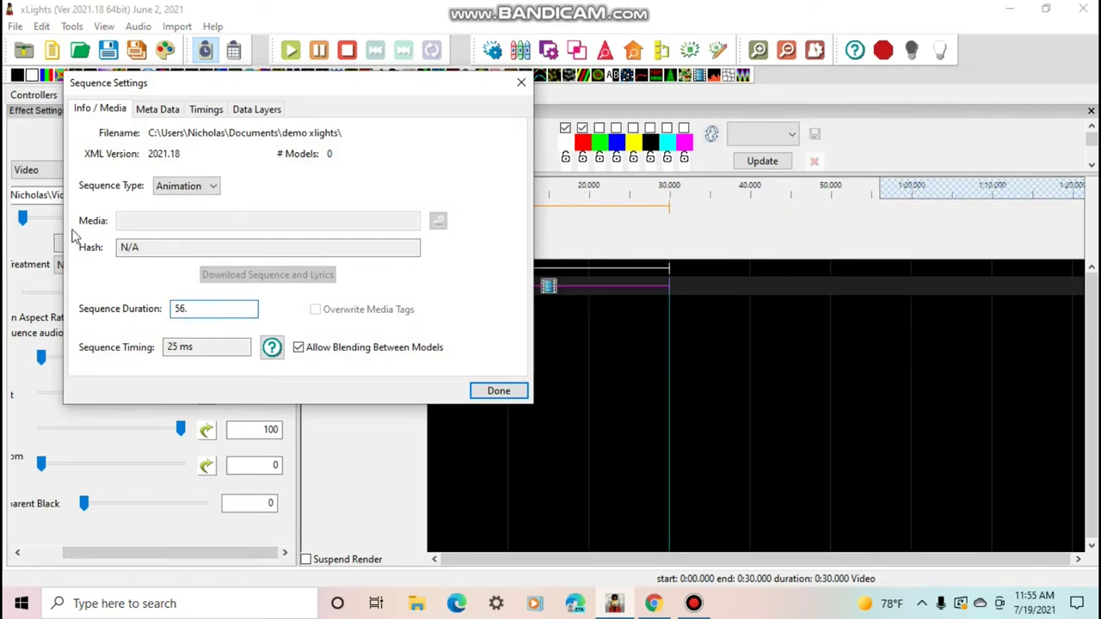
{"action": "left_click_drag", "start_coordinate": [189, 80], "coordinate": [580, 77]}
{"action": "key", "text": "BackSpace"}
{"action": "key", "text": "BackSpace"}
{"action": "key", "text": "BackSpace"}
{"action": "type", "text": "46."}
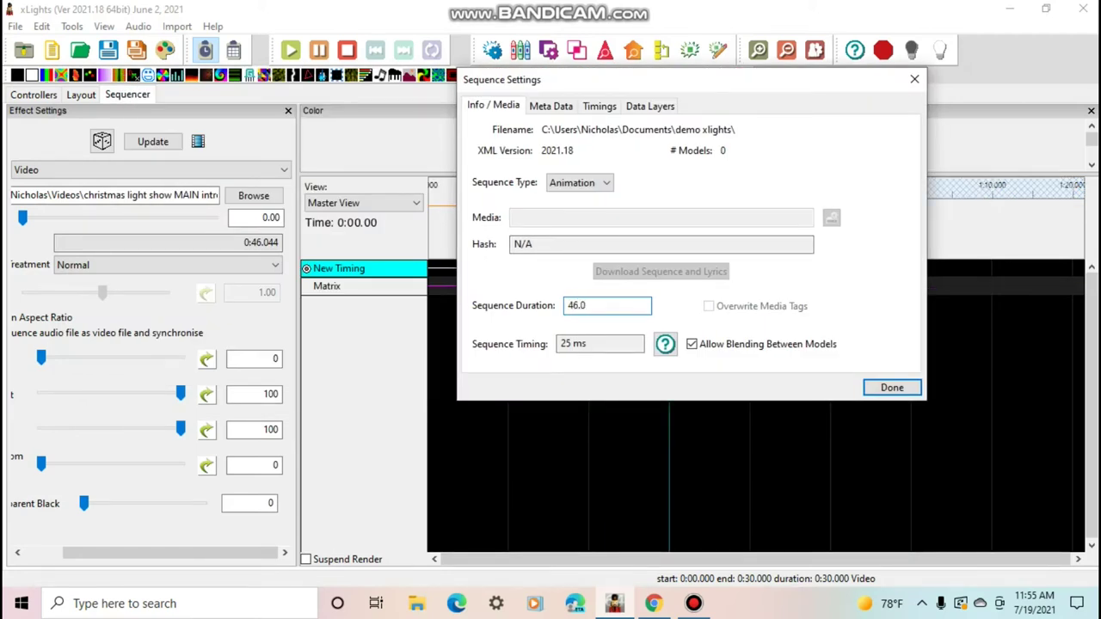
{"action": "key", "text": "Return"}
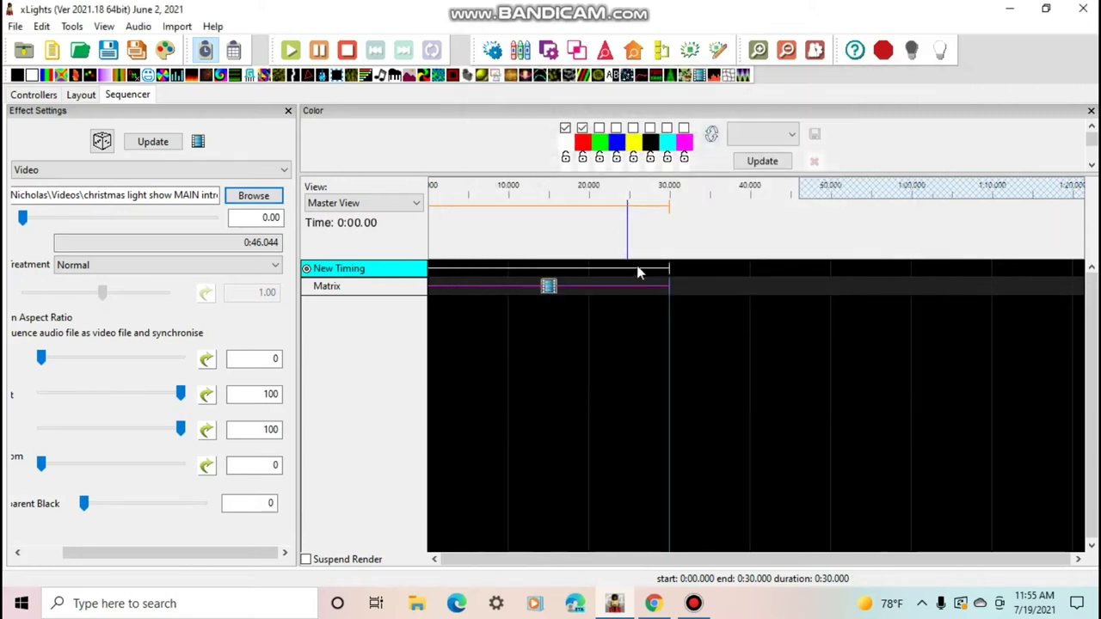
Extend the New Timing span to about 49 seconds and stretch the Matrix Video effect to 46.100
{"action": "left_click_drag", "start_coordinate": [668, 265], "coordinate": [823, 266]}
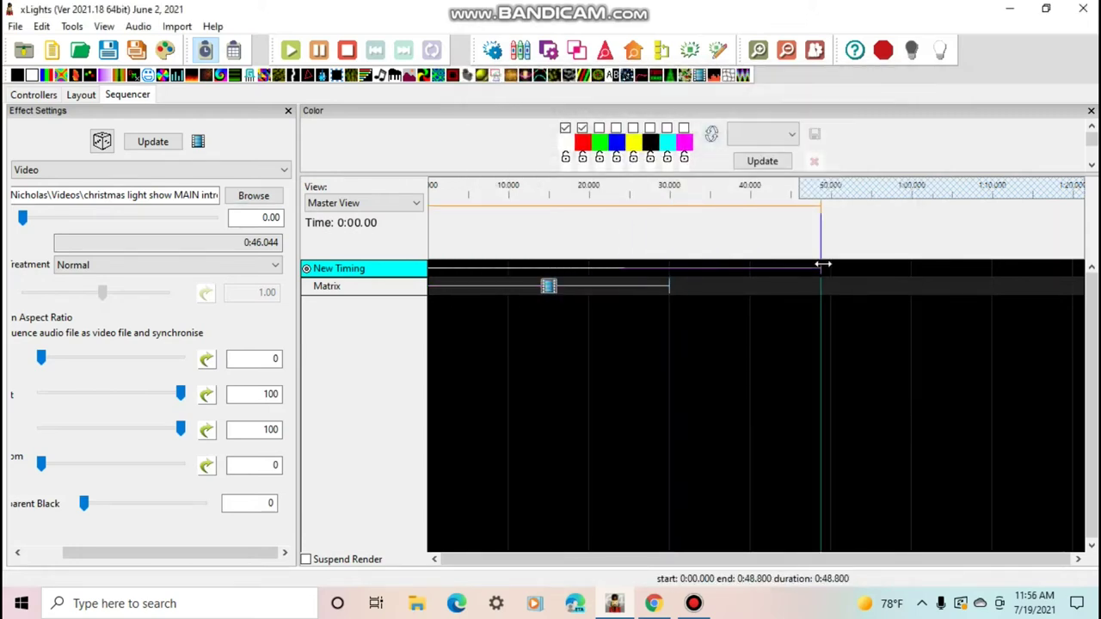
{"action": "left_click_drag", "start_coordinate": [667, 286], "coordinate": [800, 287]}
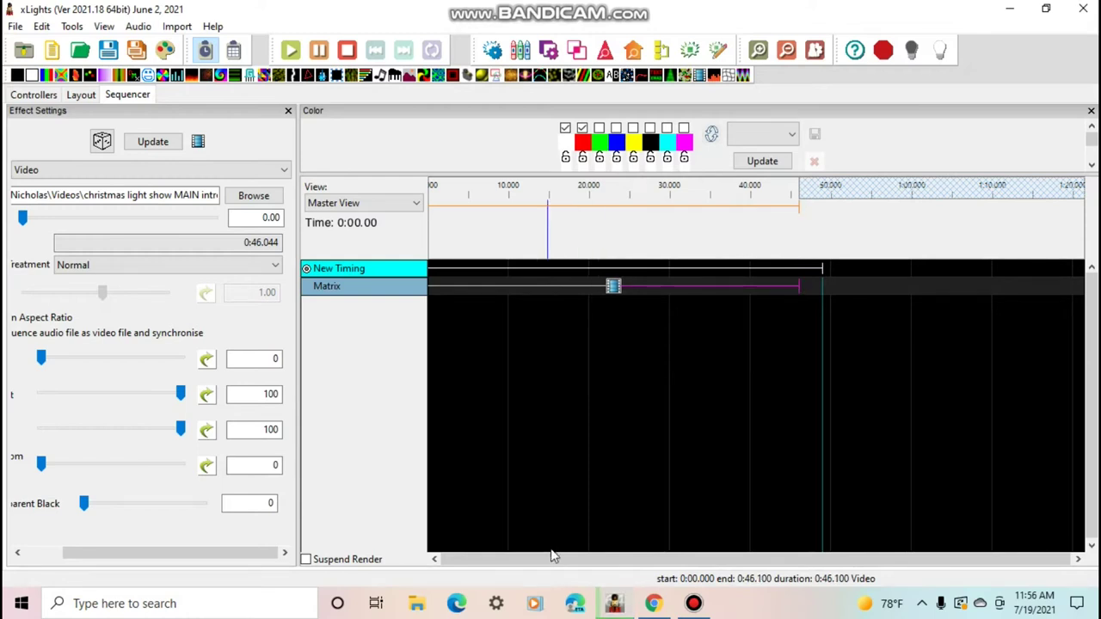
{"action": "left_click", "coordinate": [110, 552]}
{"action": "left_click_drag", "start_coordinate": [100, 551], "coordinate": [44, 560]}
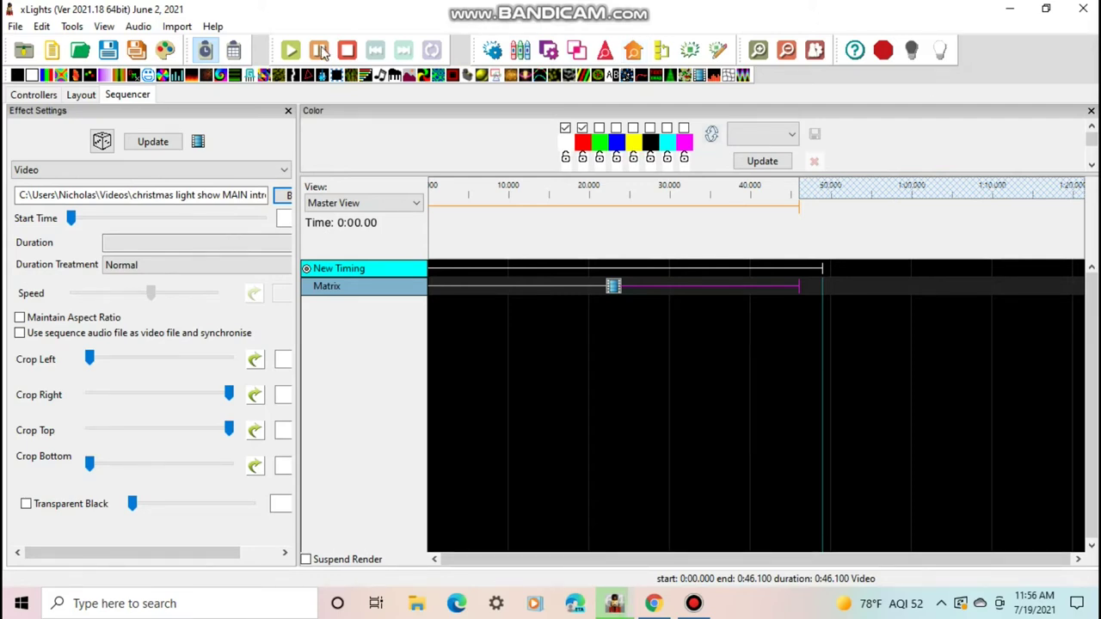
{"action": "left_click", "coordinate": [293, 50]}
{"action": "left_click_drag", "start_coordinate": [918, 216], "coordinate": [445, 10]}
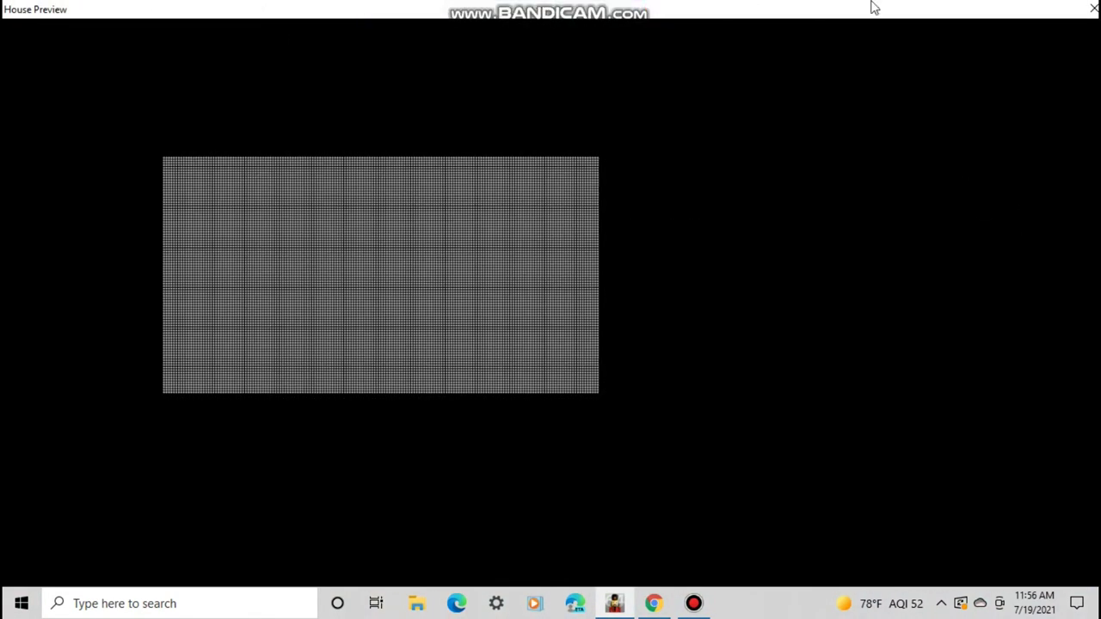
{"action": "double_click", "coordinate": [944, 9]}
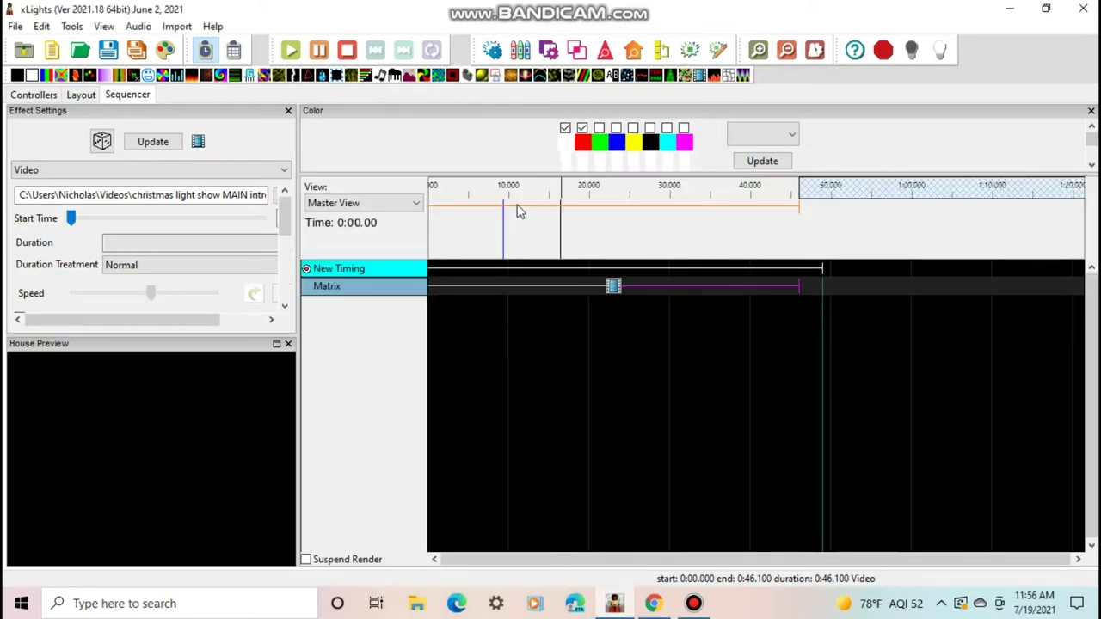
{"action": "left_click", "coordinate": [522, 212]}
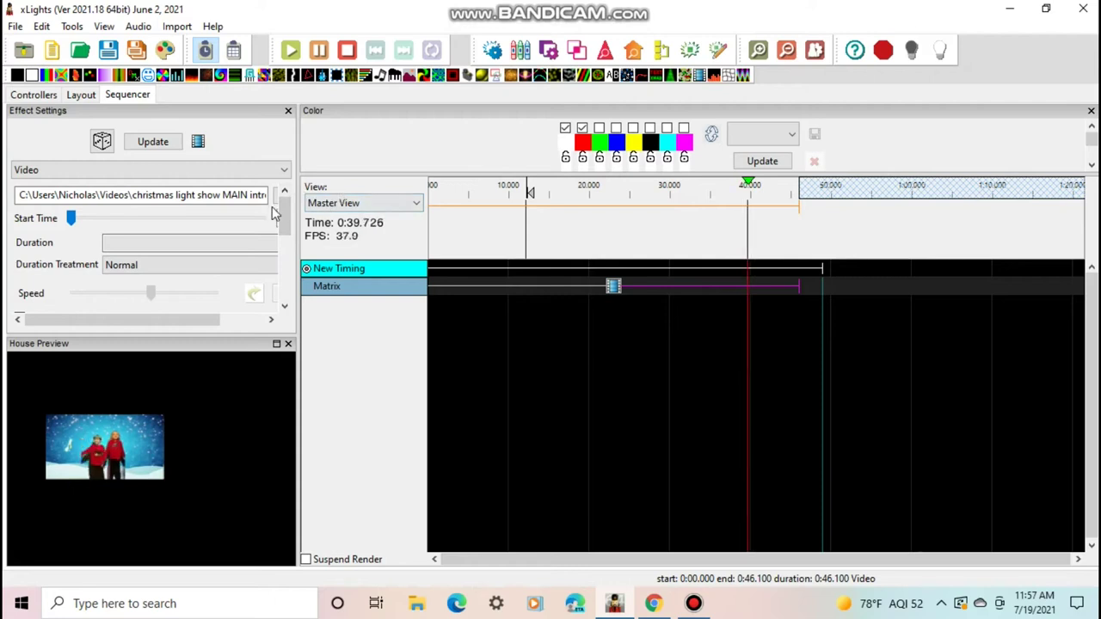
{"action": "left_click_drag", "start_coordinate": [285, 219], "coordinate": [75, 292]}
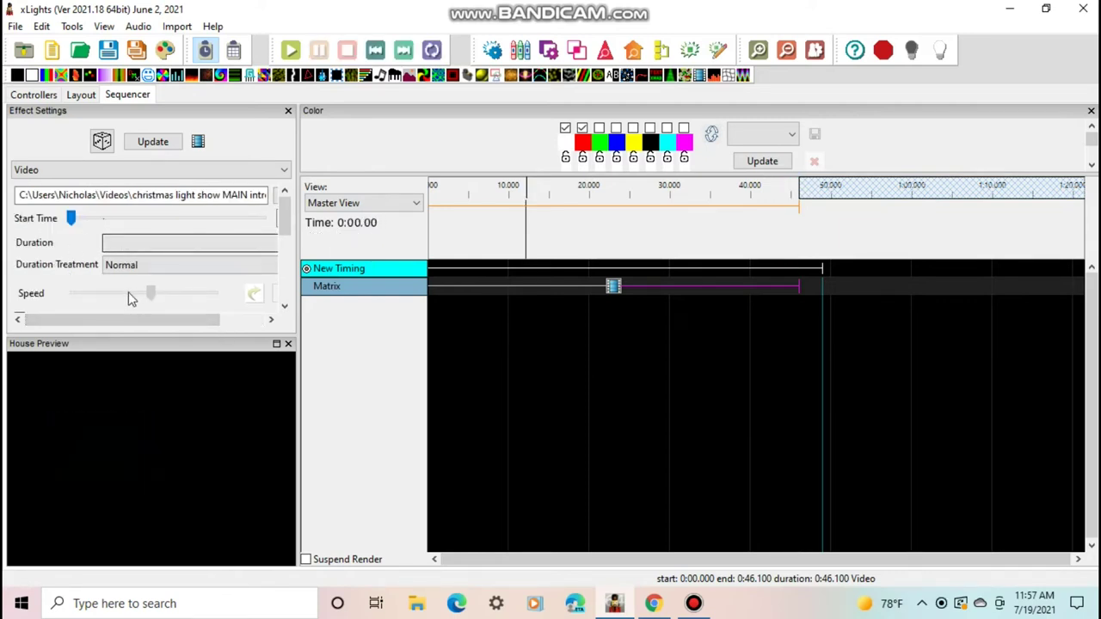
Set the Video effect's Duration Treatment from Normal to Normal No Blue
{"action": "left_click_drag", "start_coordinate": [140, 319], "coordinate": [277, 327]}
{"action": "left_click_drag", "start_coordinate": [123, 319], "coordinate": [77, 320]}
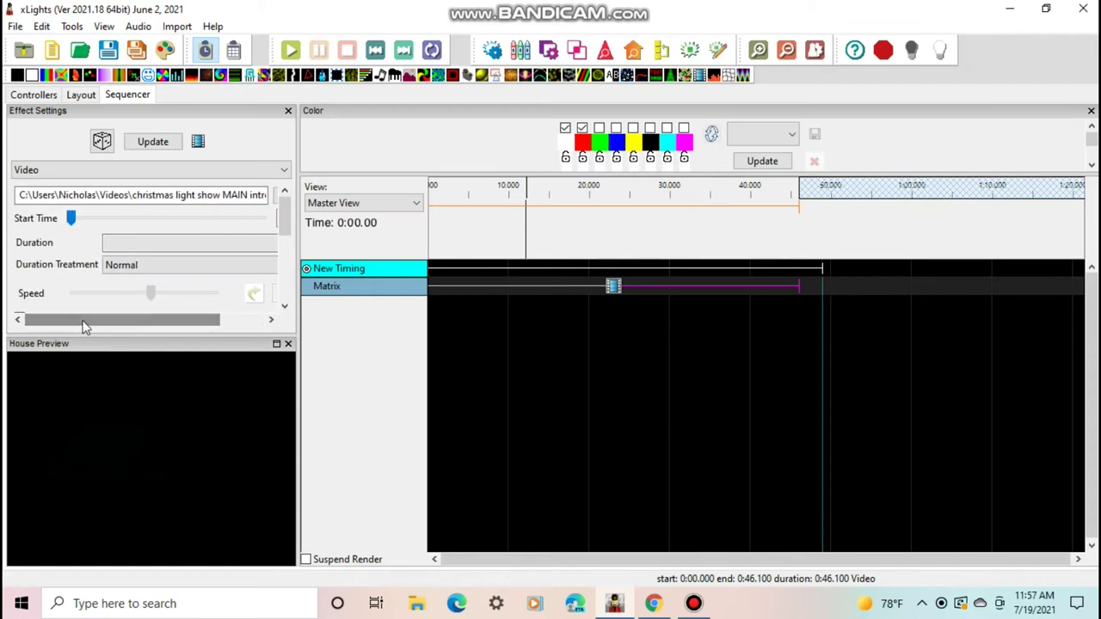
{"action": "left_click", "coordinate": [127, 266]}
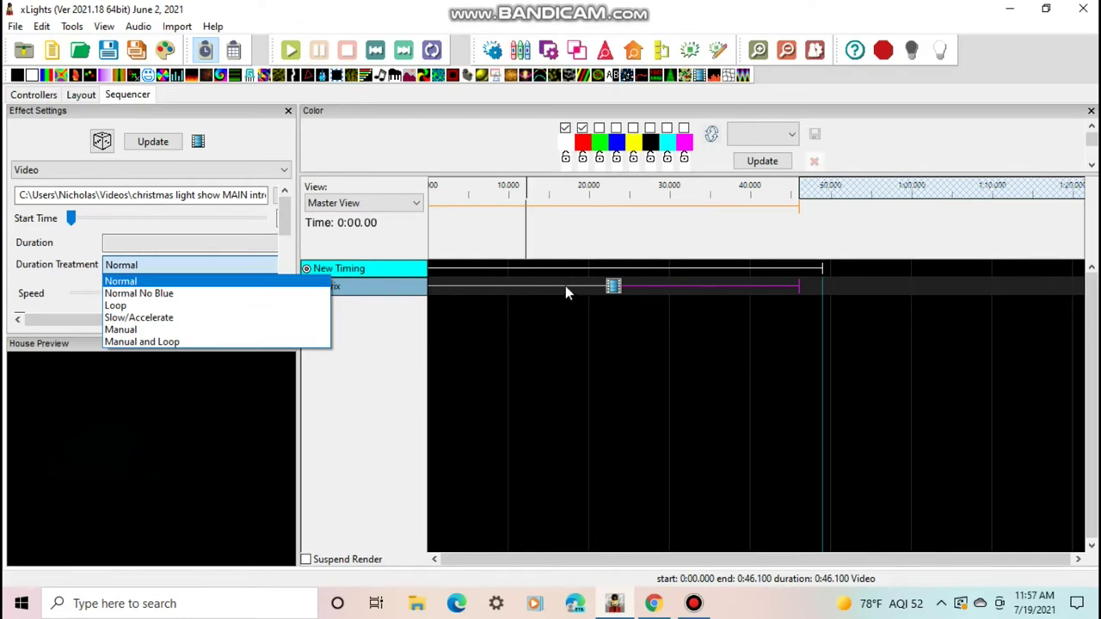
{"action": "left_click", "coordinate": [98, 287]}
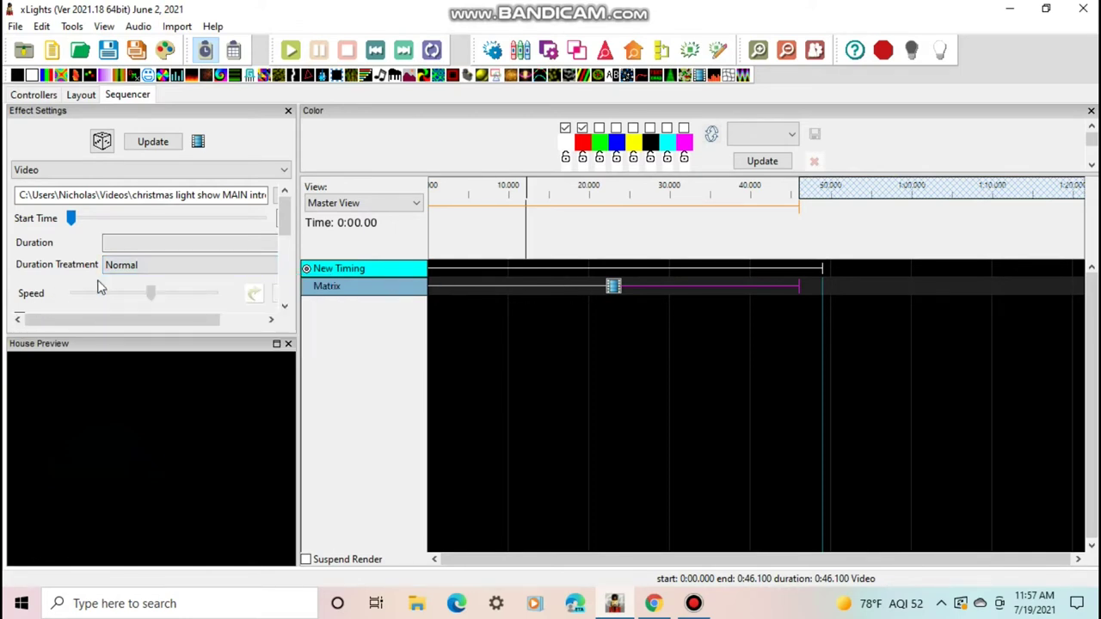
{"action": "left_click", "coordinate": [123, 267]}
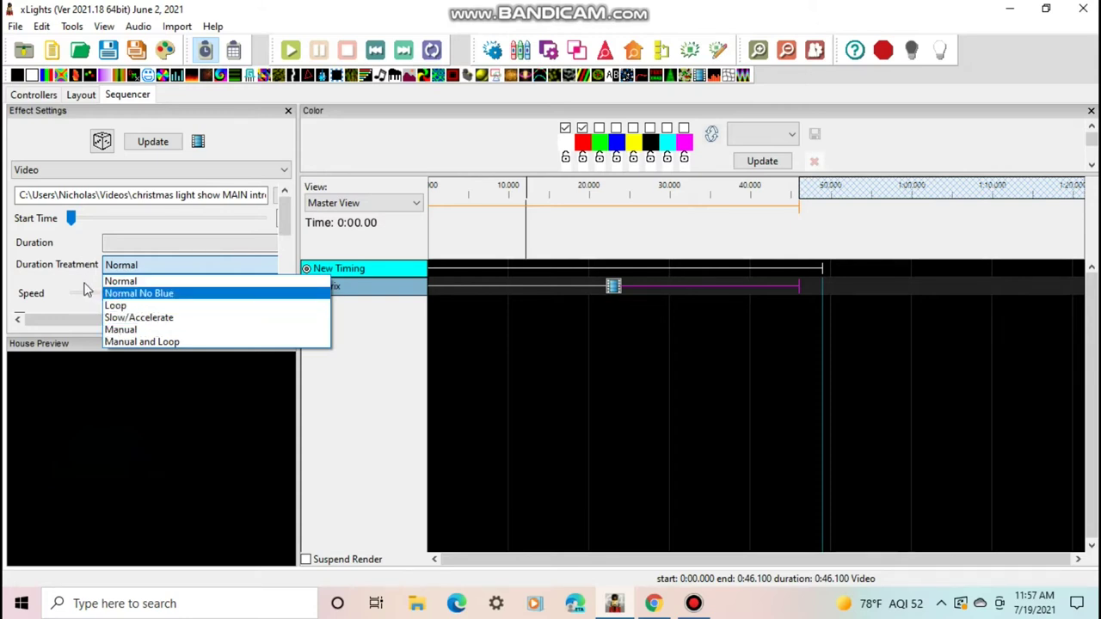
{"action": "left_click", "coordinate": [131, 294]}
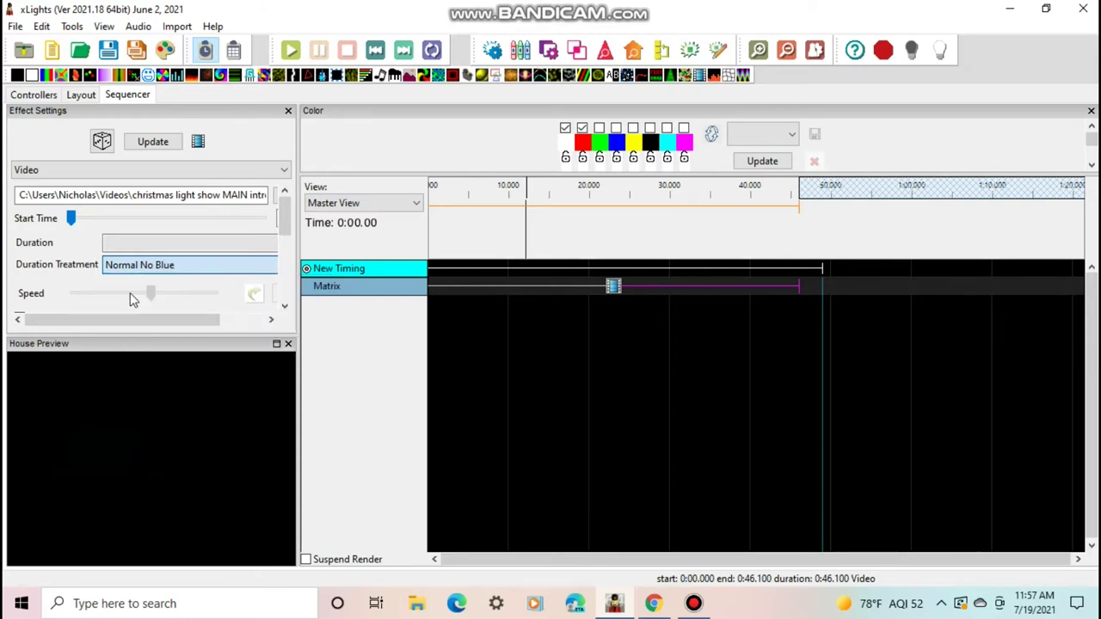
{"action": "mouse_move", "coordinate": [279, 232]}
{"action": "left_mouse_down"}
{"action": "mouse_move", "coordinate": [287, 243]}
{"action": "mouse_move", "coordinate": [263, 246]}
{"action": "left_mouse_up"}
{"action": "left_click", "coordinate": [275, 246]}
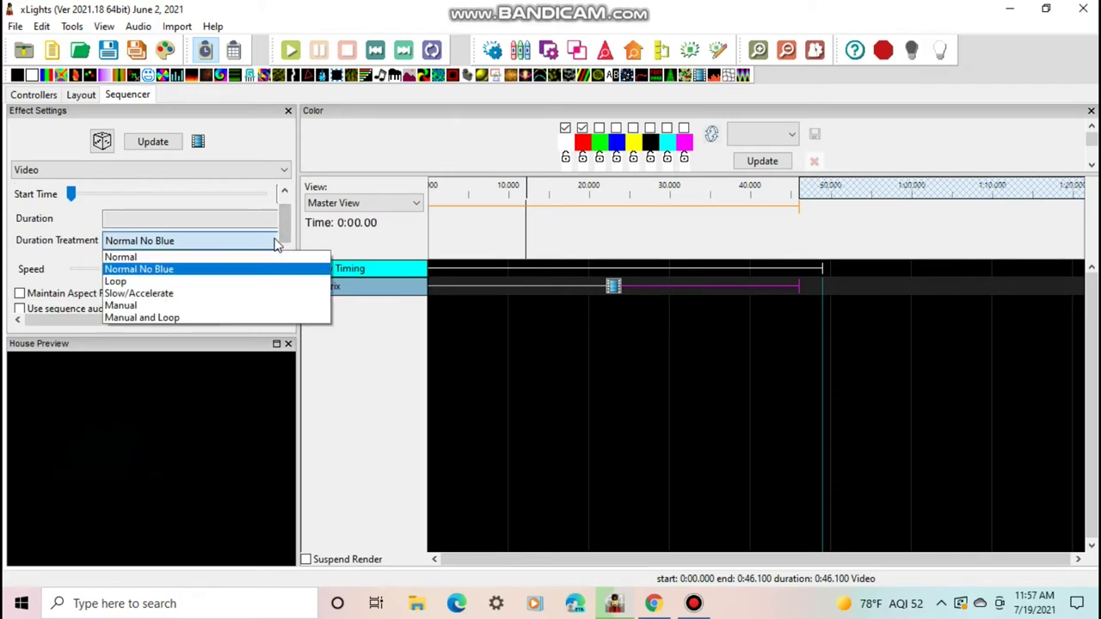
{"action": "left_click", "coordinate": [279, 245]}
Try Crop Right and Crop Left changes during playback, then undo them and stop
{"action": "scroll", "coordinate": [283, 244], "scroll_direction": "down", "scroll_amount": 2}
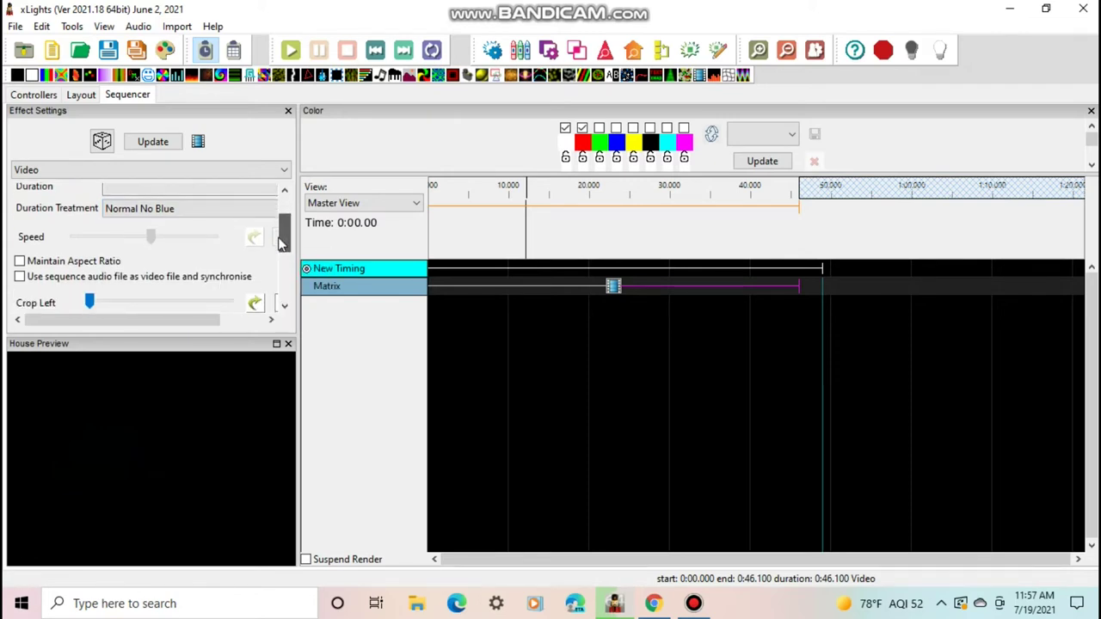
{"action": "scroll", "coordinate": [282, 245], "scroll_direction": "down", "scroll_amount": 5}
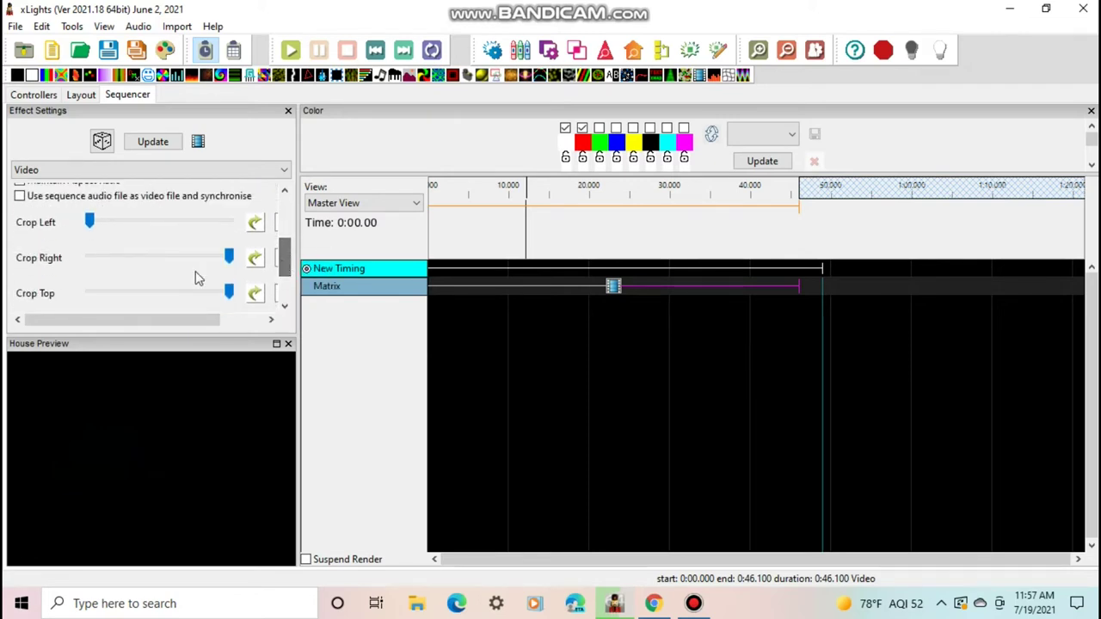
{"action": "left_click", "coordinate": [125, 258]}
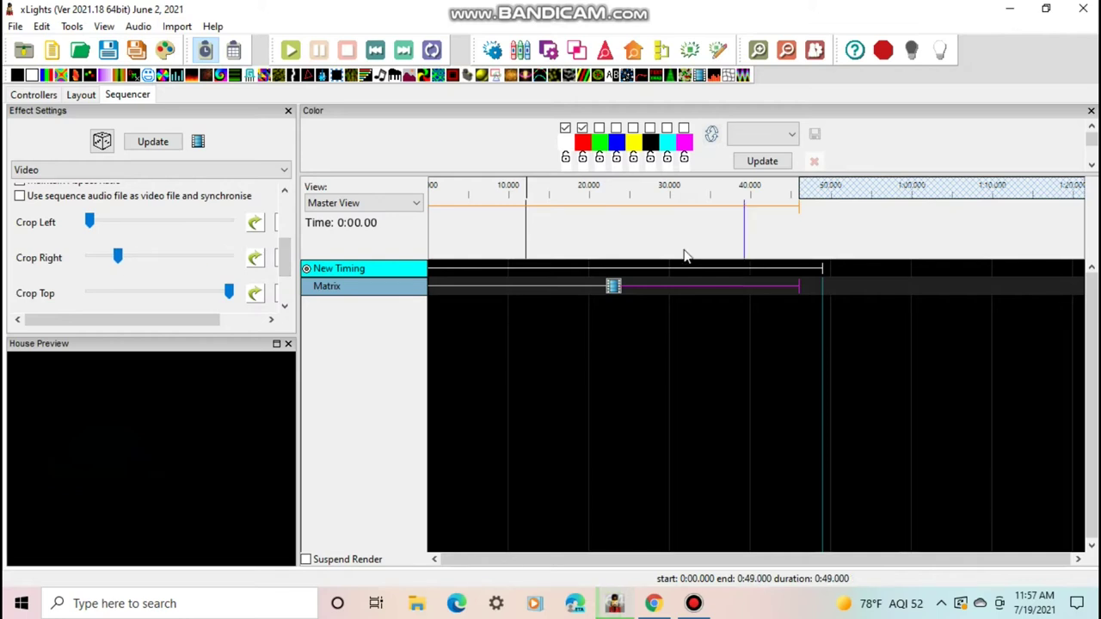
{"action": "left_click", "coordinate": [641, 241]}
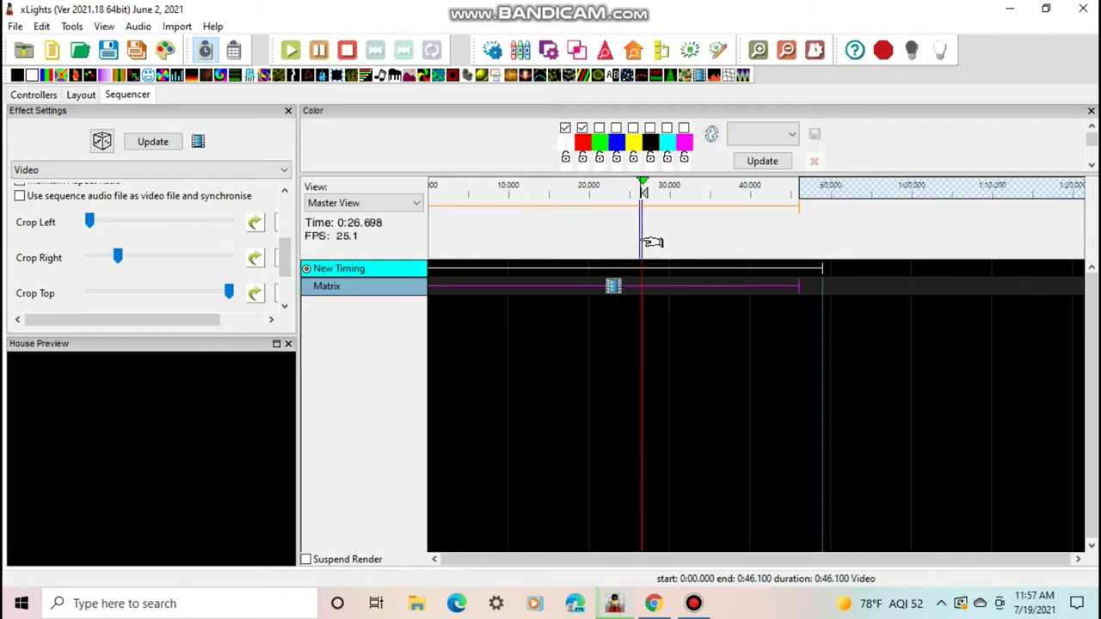
{"action": "key", "text": "ctrl+z"}
{"action": "mouse_move", "coordinate": [89, 222]}
{"action": "left_mouse_down"}
{"action": "mouse_move", "coordinate": [130, 222]}
{"action": "mouse_move", "coordinate": [91, 222]}
{"action": "left_mouse_up"}
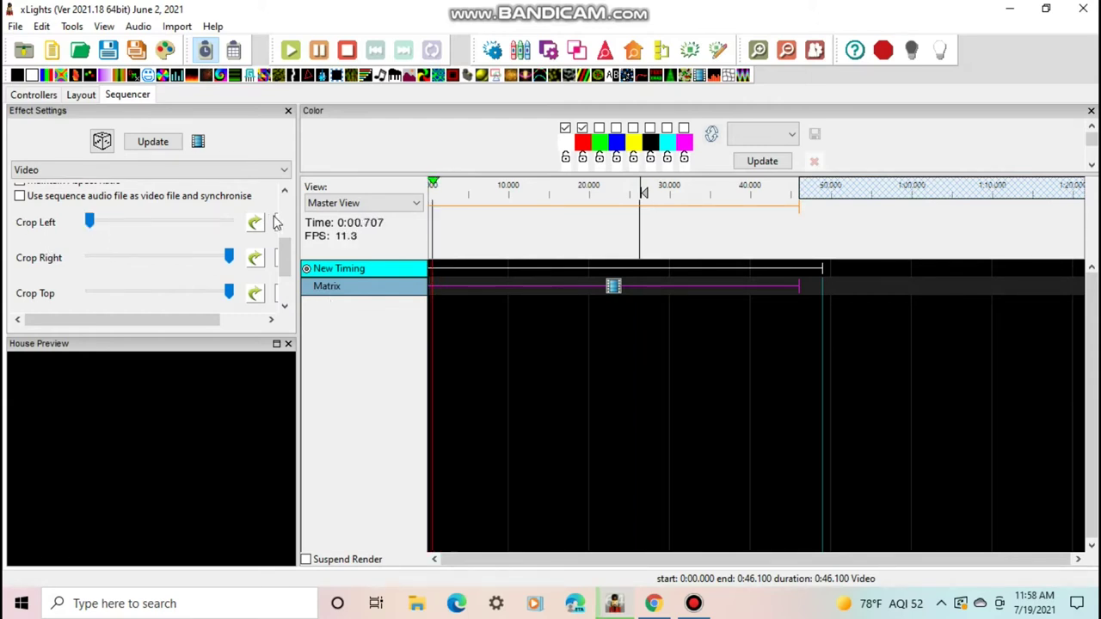
{"action": "left_click", "coordinate": [348, 52]}
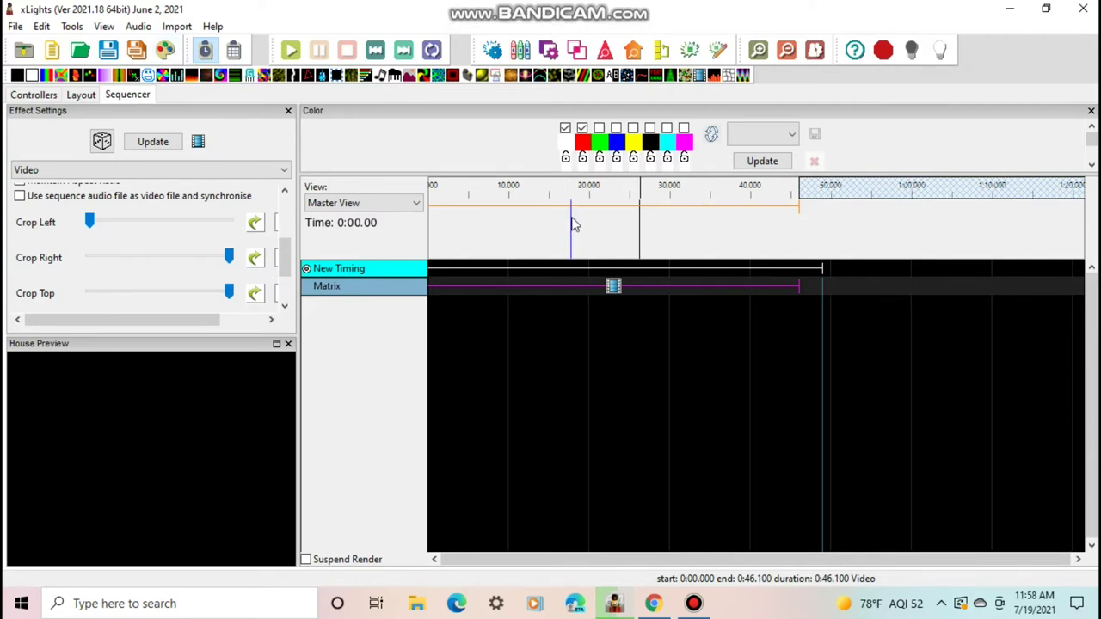
Render all layers of the sequence and view the rendering progress details
{"action": "left_click", "coordinate": [173, 55]}
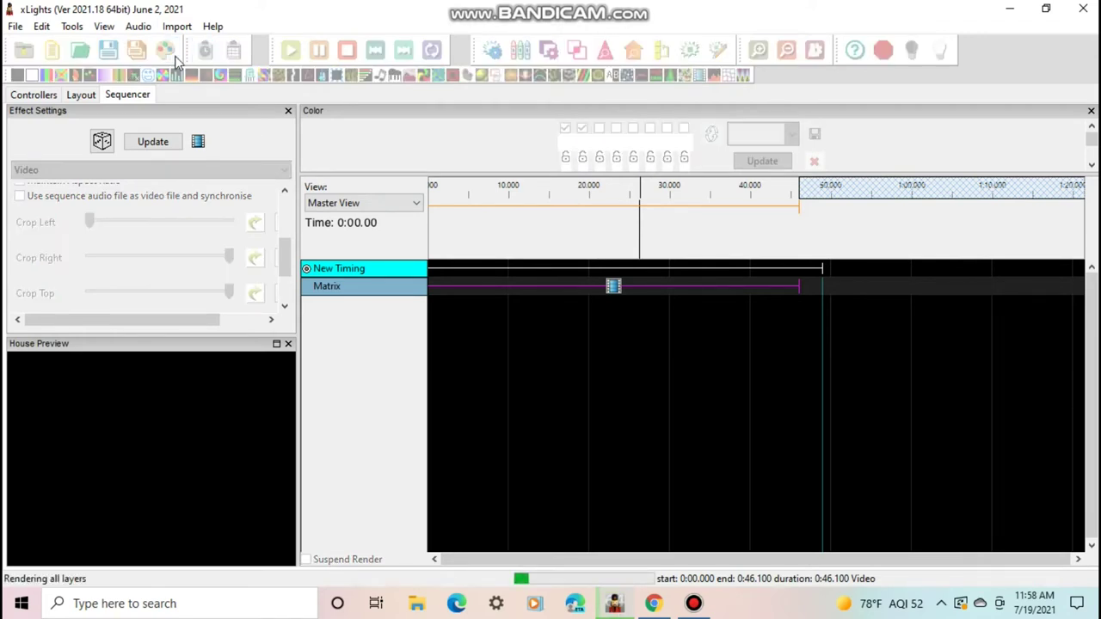
{"action": "left_click", "coordinate": [544, 581]}
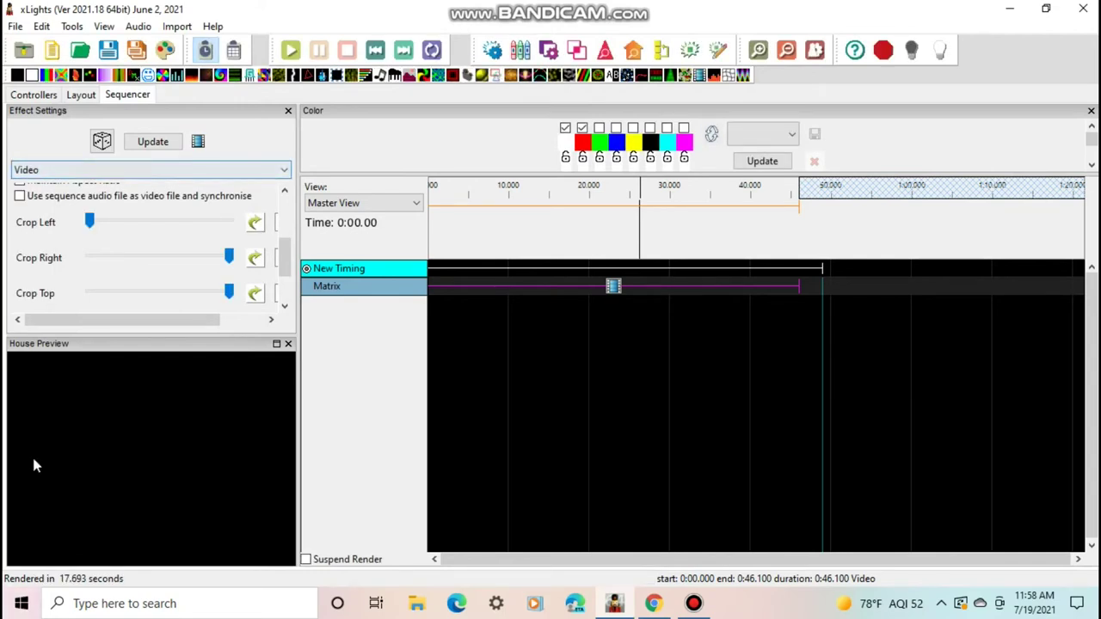
Review the Matrix video playback from several points, pausing at about 25 seconds
{"action": "left_click", "coordinate": [597, 214]}
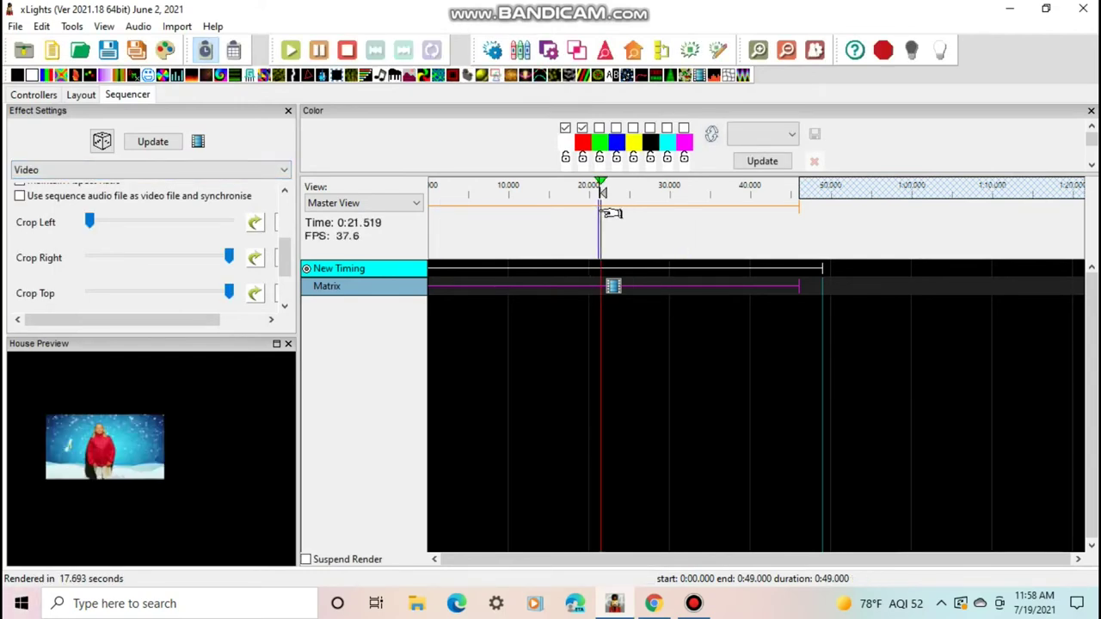
{"action": "left_click", "coordinate": [568, 284]}
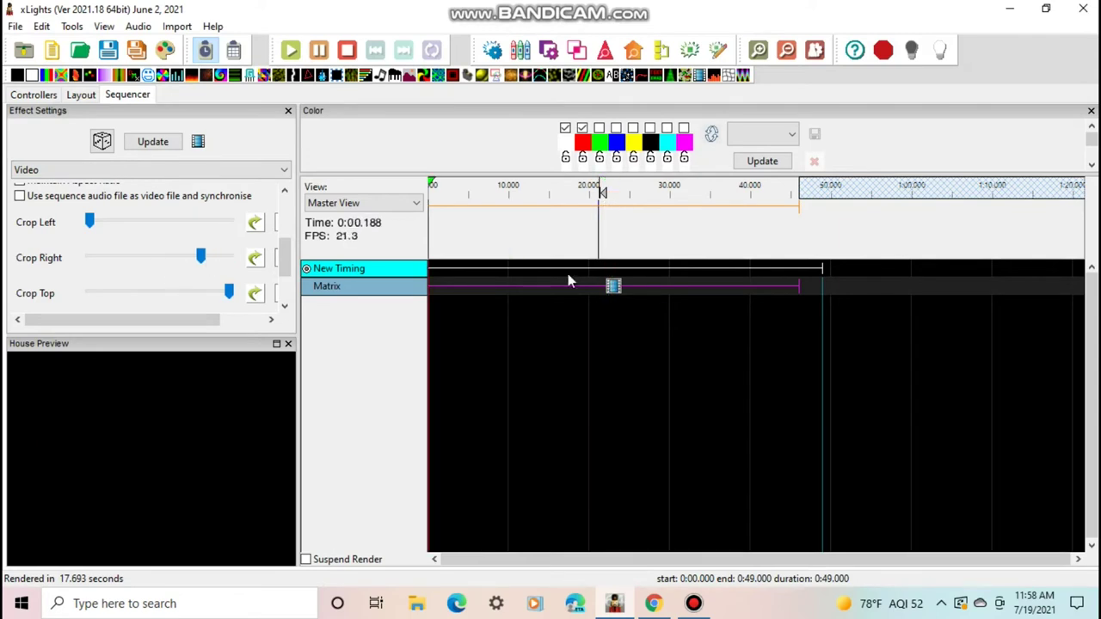
{"action": "left_click", "coordinate": [611, 247]}
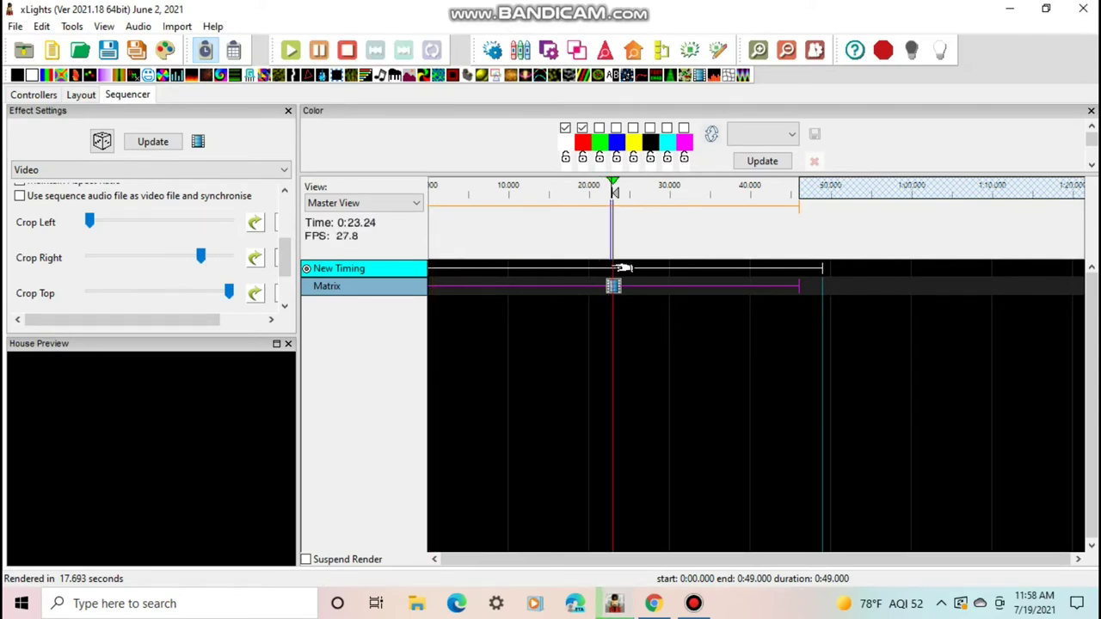
{"action": "left_click", "coordinate": [318, 49]}
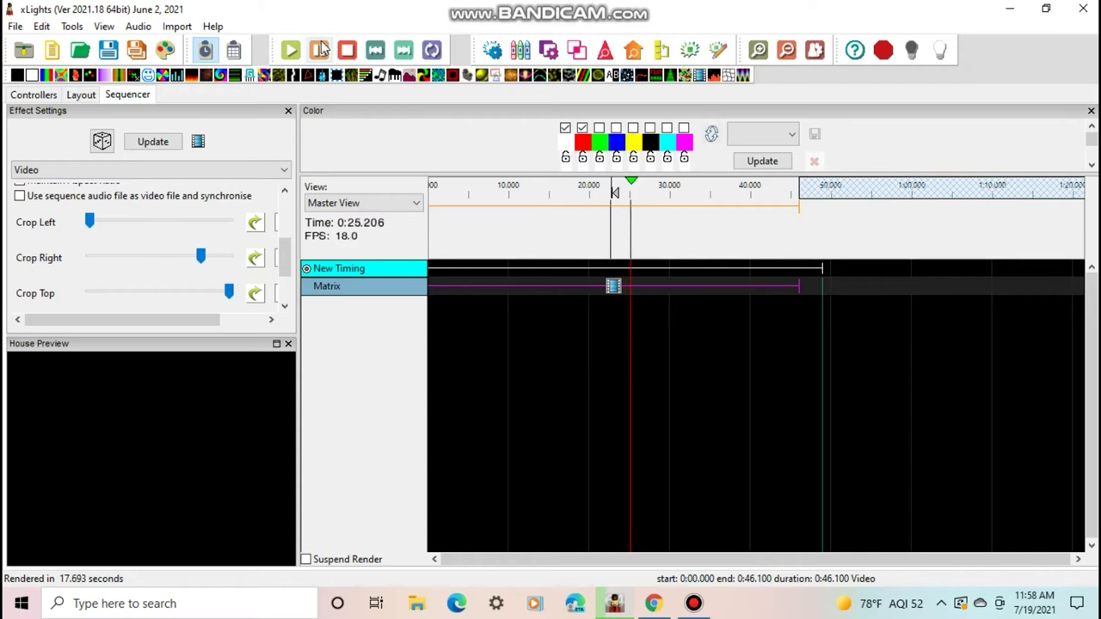
Re-render all layers, replay from 22.7 seconds, and return Crop Right to full width
{"action": "left_click", "coordinate": [165, 51]}
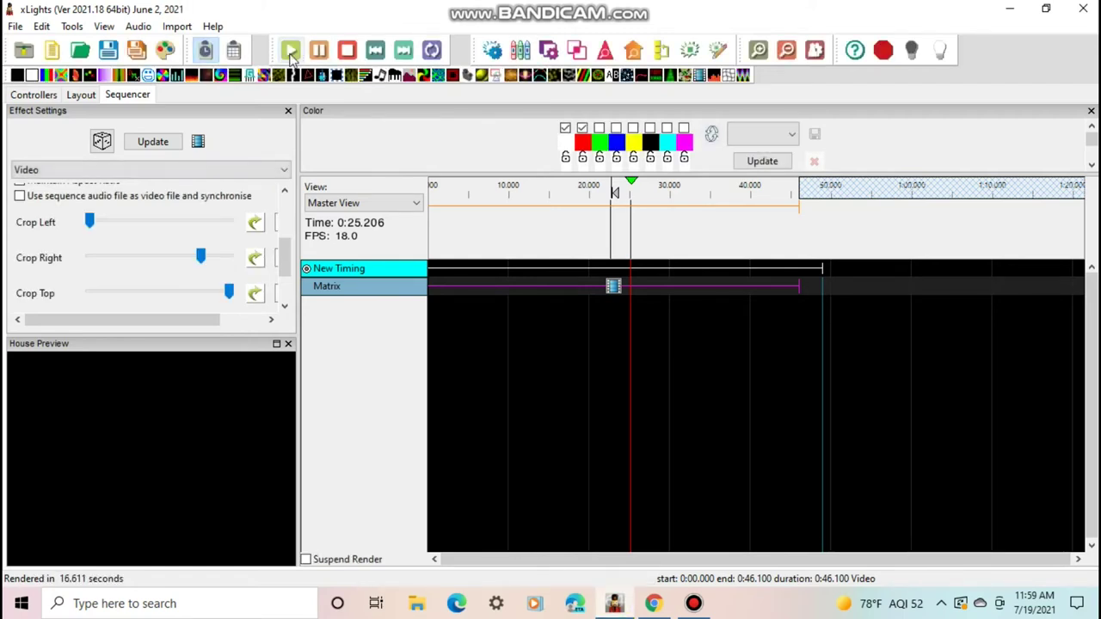
{"action": "left_click", "coordinate": [291, 52]}
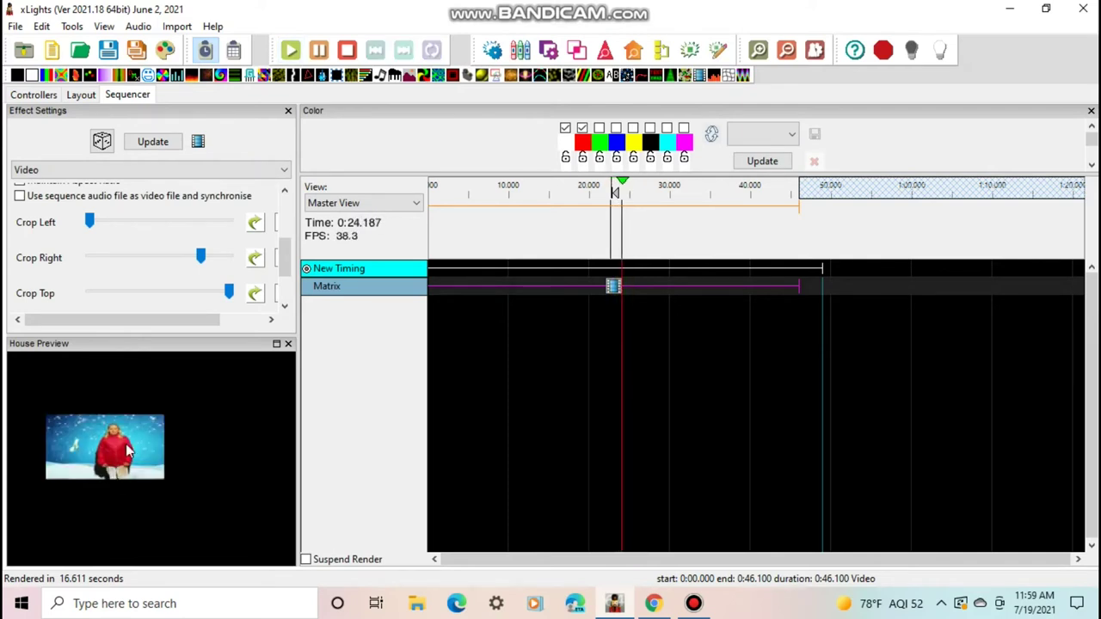
{"action": "left_click_drag", "start_coordinate": [207, 255], "coordinate": [274, 265]}
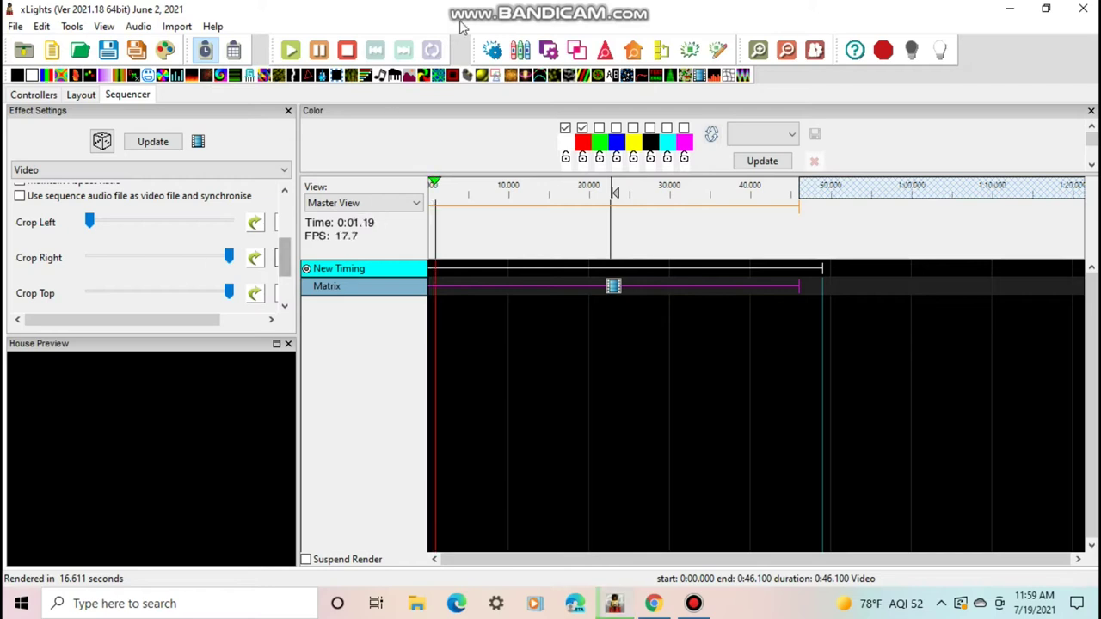
{"action": "left_click", "coordinate": [470, 246]}
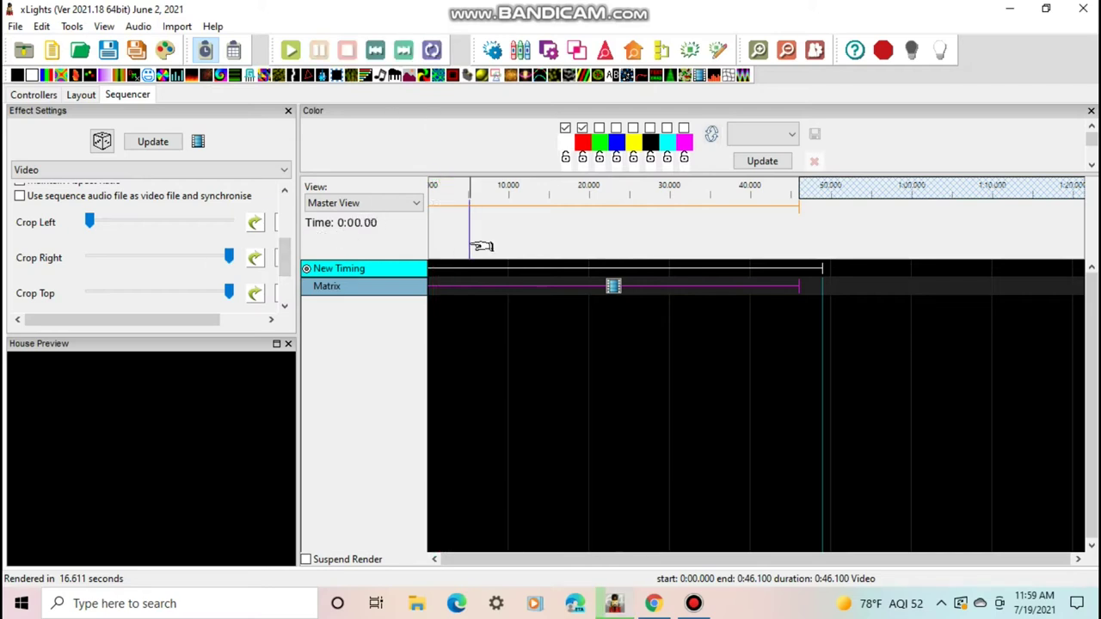
{"action": "left_click", "coordinate": [575, 207]}
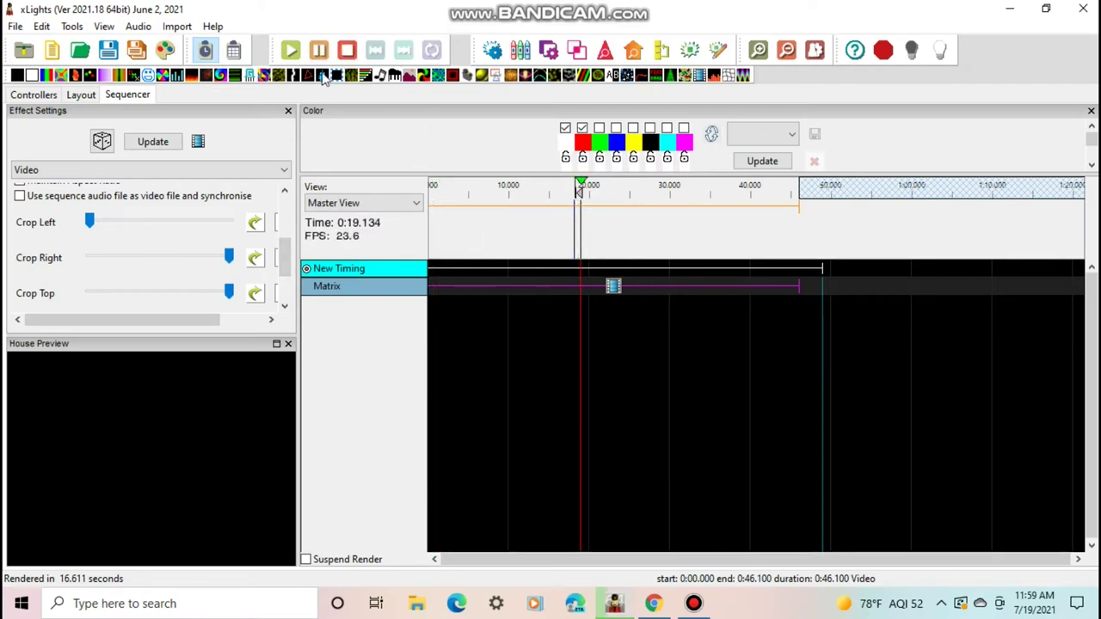
{"action": "left_click", "coordinate": [348, 55]}
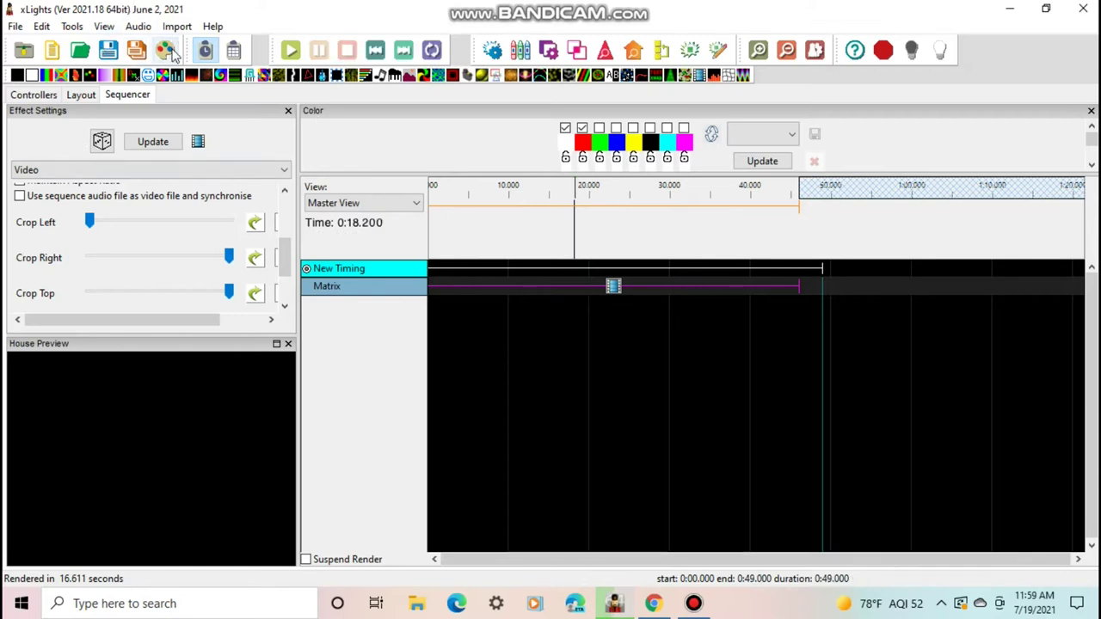
Re-render all layers, then open the Save Sequence dialog with file name test
{"action": "left_click", "coordinate": [168, 51]}
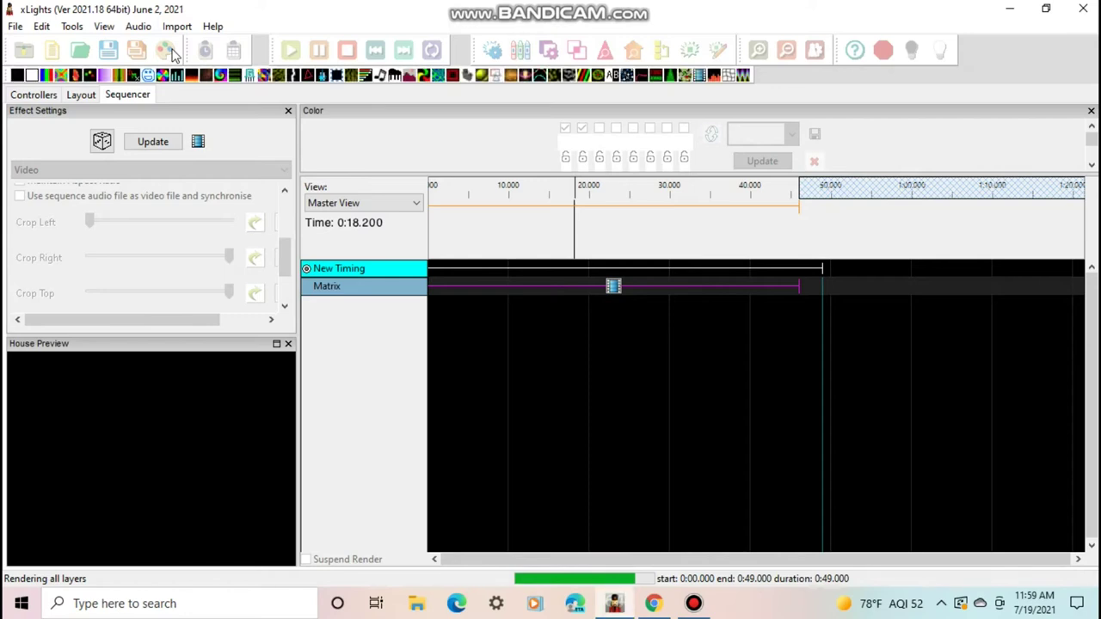
{"action": "left_click", "coordinate": [111, 49]}
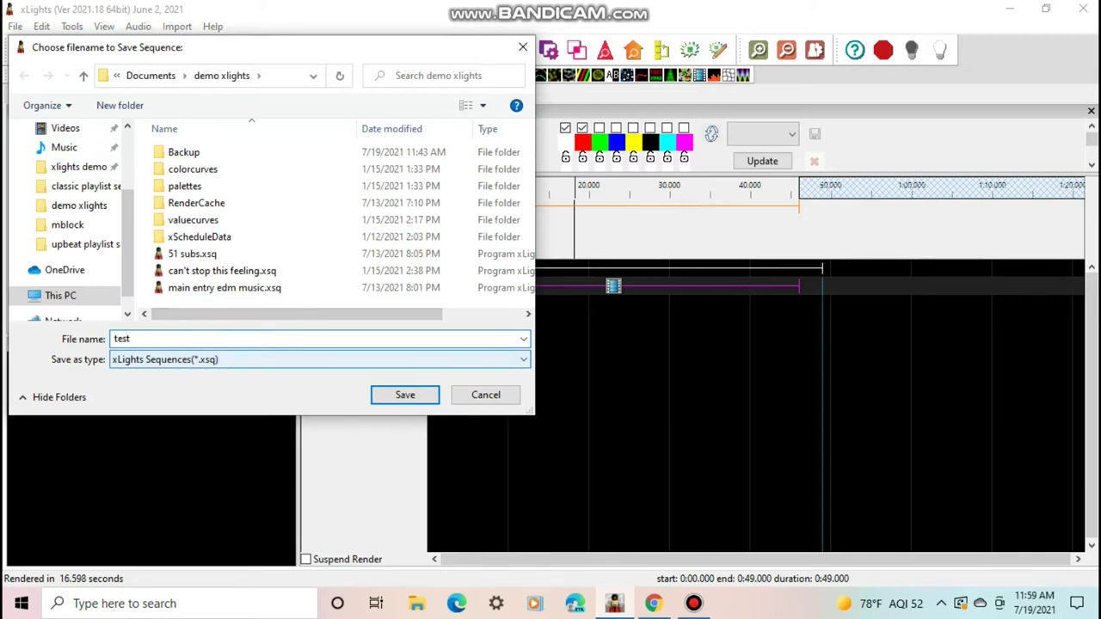
Save the sequence as test, close the house preview, and minimise xLights
{"action": "key", "text": "Return"}
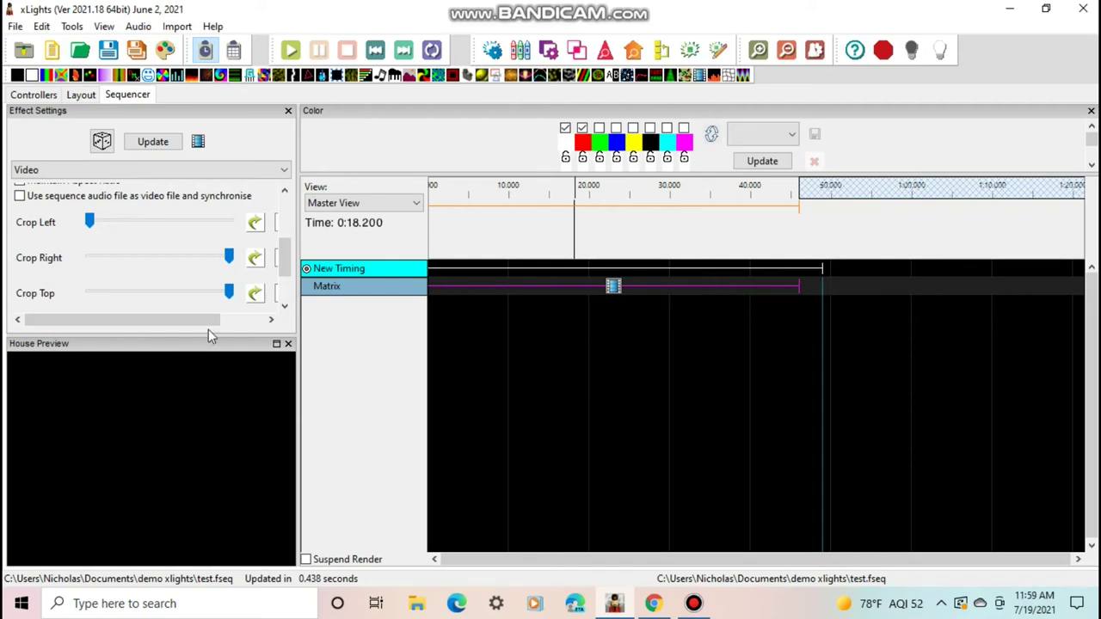
{"action": "left_click", "coordinate": [288, 343]}
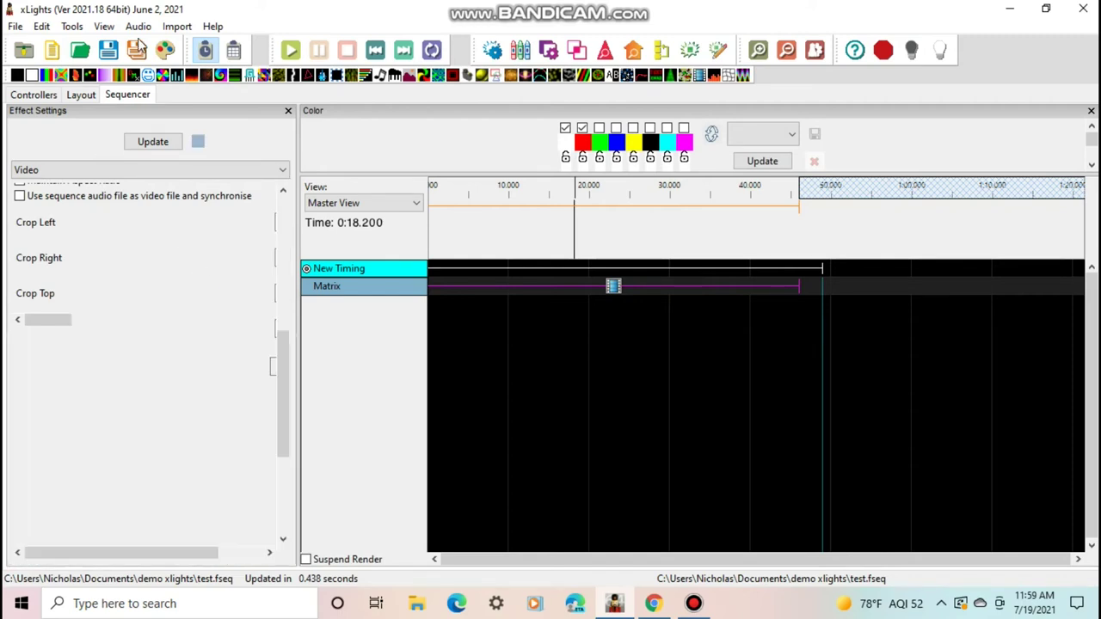
{"action": "left_click", "coordinate": [997, 11]}
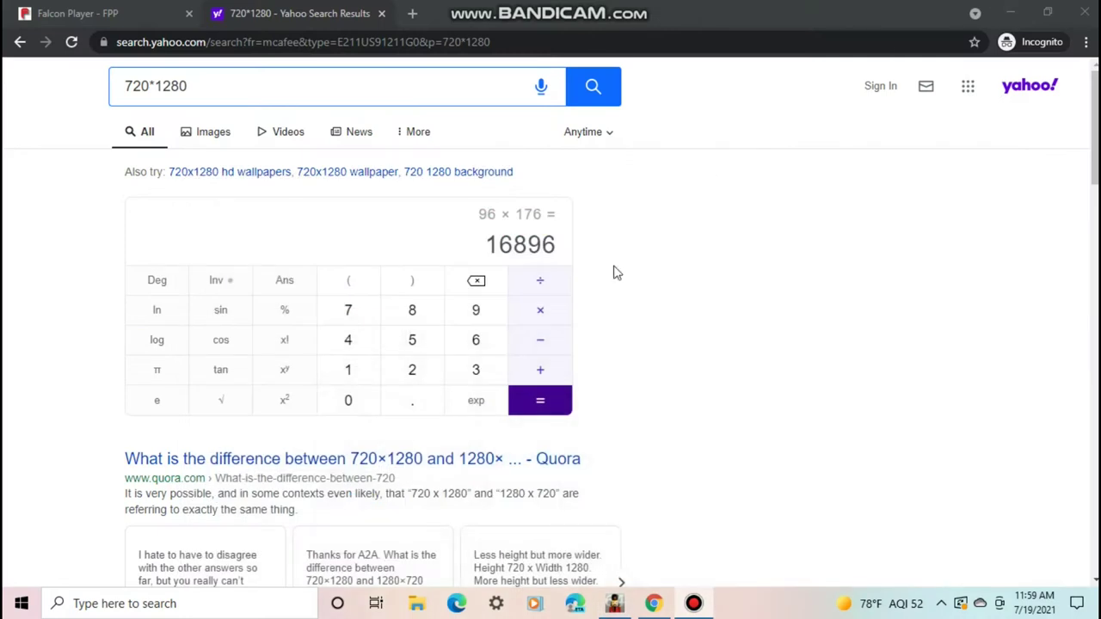
Close the calculator tab and open FPP Settings on the Audio/Video section via Status/Control
{"action": "left_click", "coordinate": [382, 14]}
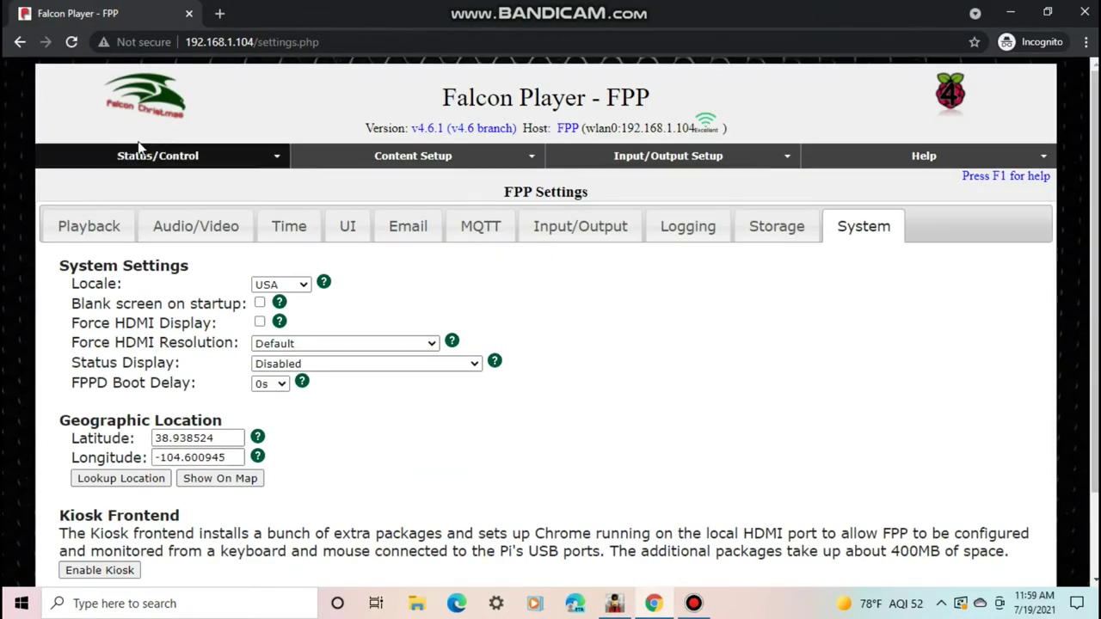
{"action": "left_click", "coordinate": [129, 156]}
{"action": "left_click", "coordinate": [121, 180]}
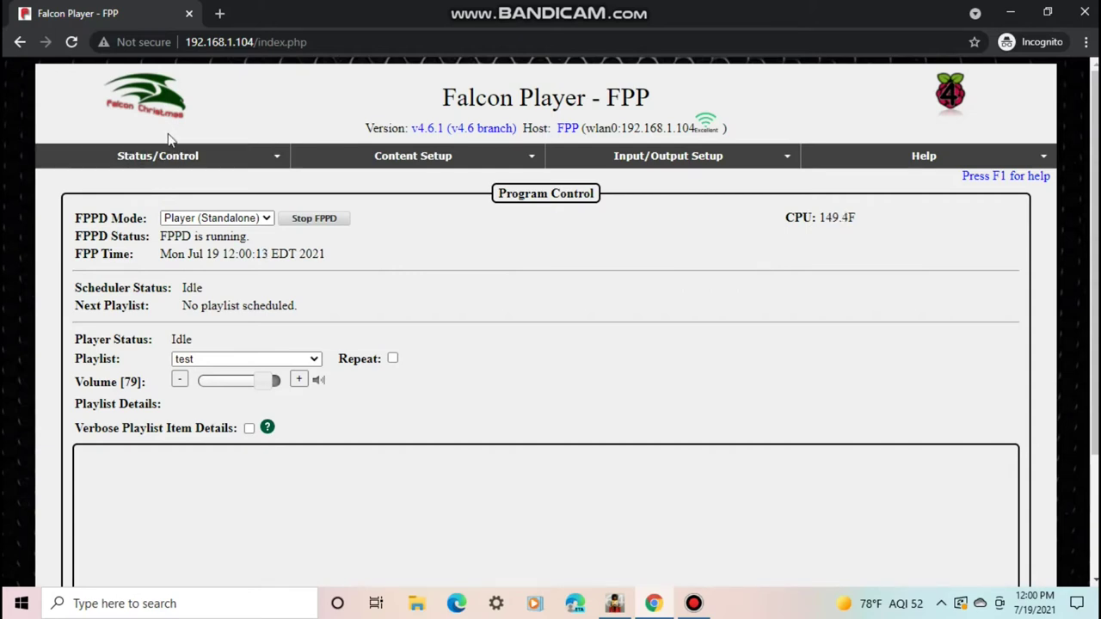
{"action": "left_click", "coordinate": [232, 155]}
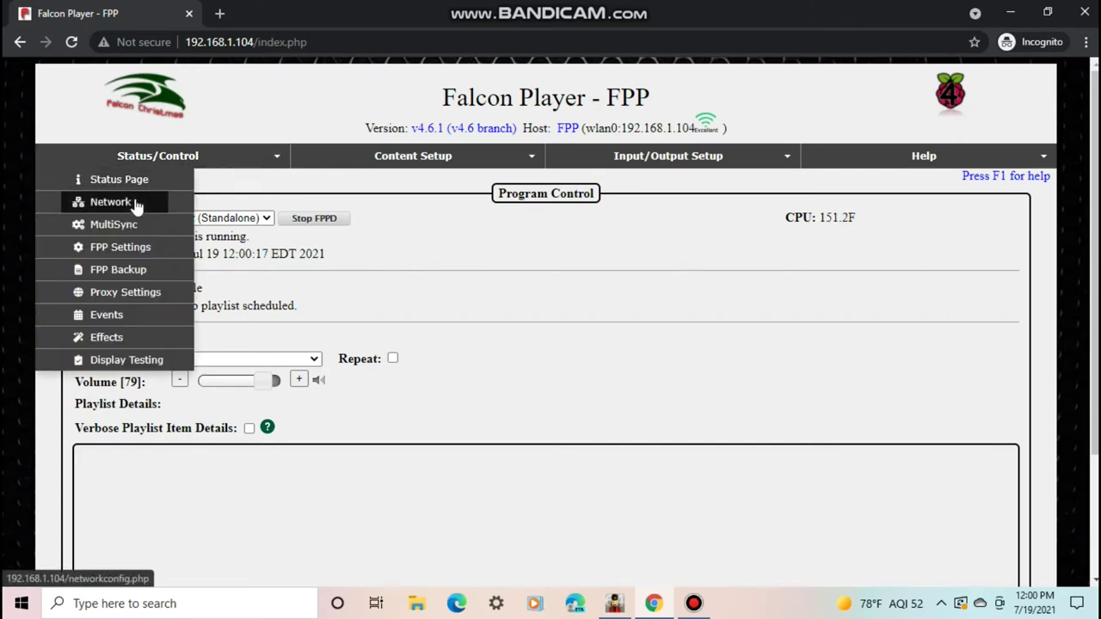
{"action": "left_click", "coordinate": [138, 246]}
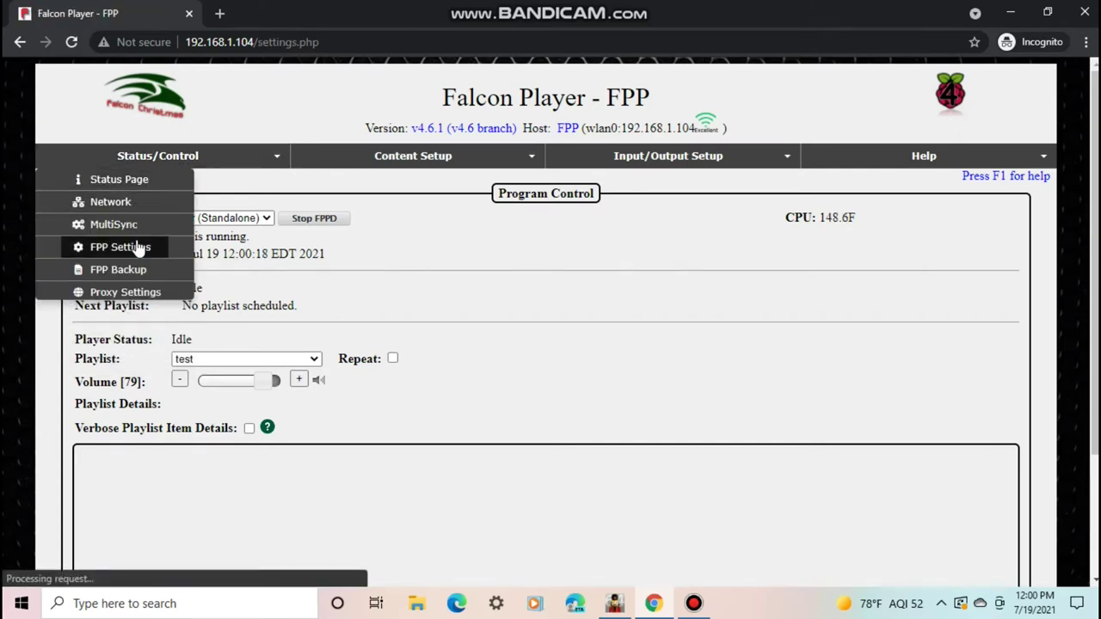
{"action": "left_click", "coordinate": [217, 226]}
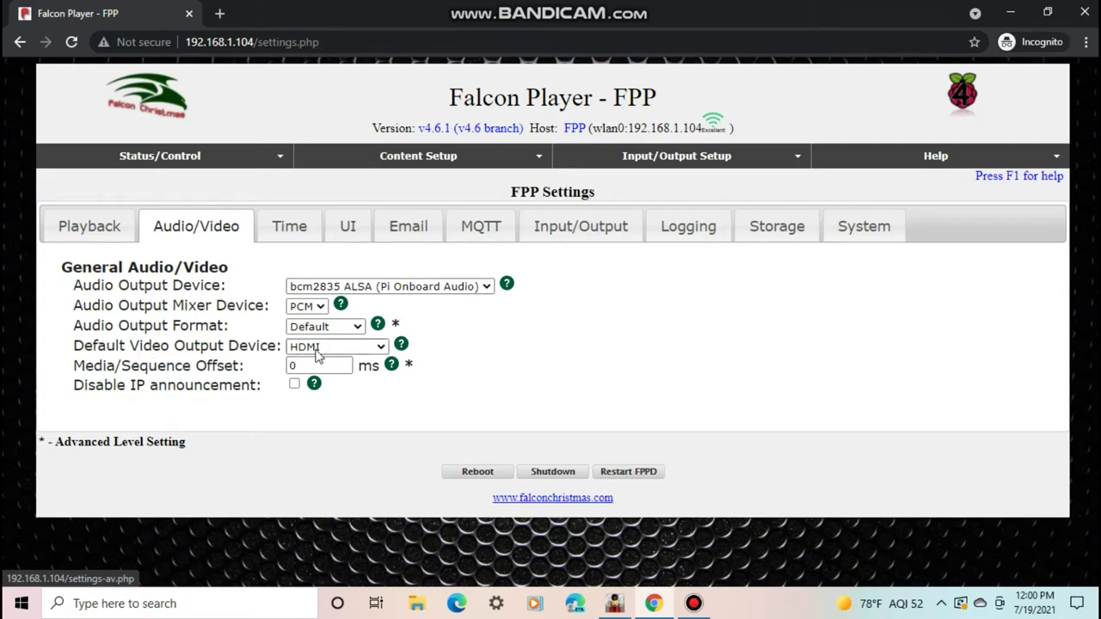
Leave Default Video Output Device set to HDMI and move to the System settings
{"action": "left_click", "coordinate": [320, 354]}
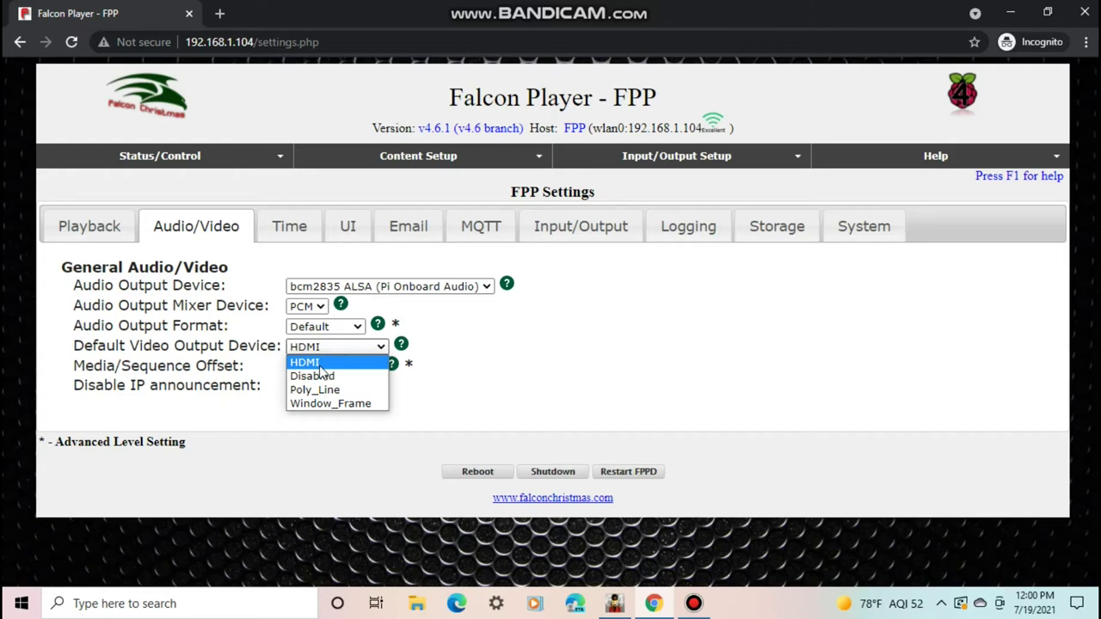
{"action": "left_click", "coordinate": [319, 365]}
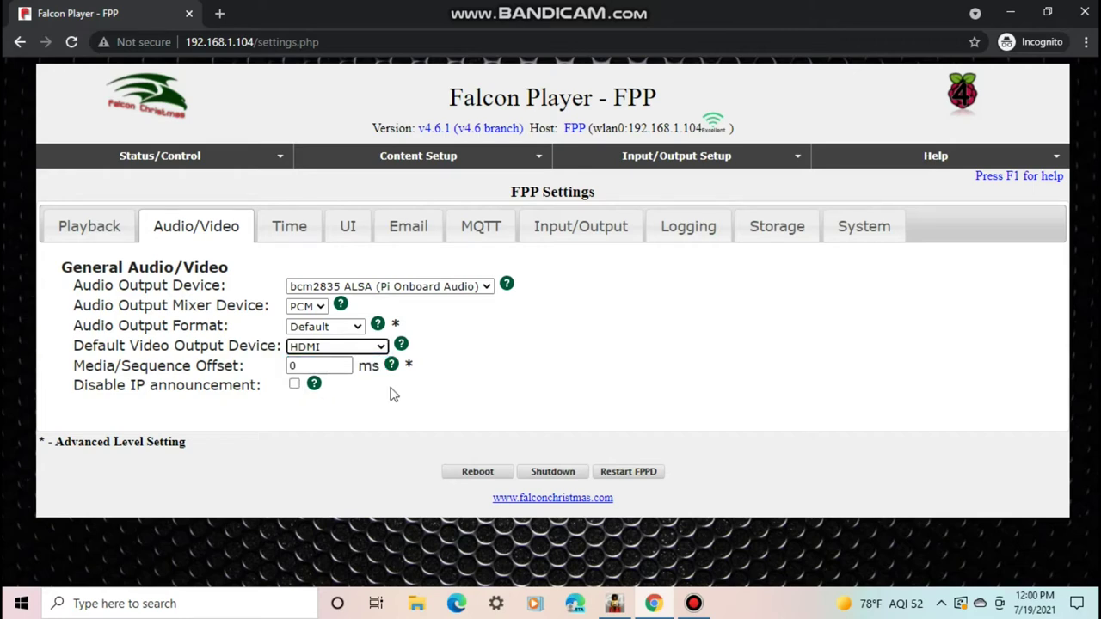
{"action": "left_click", "coordinate": [366, 353]}
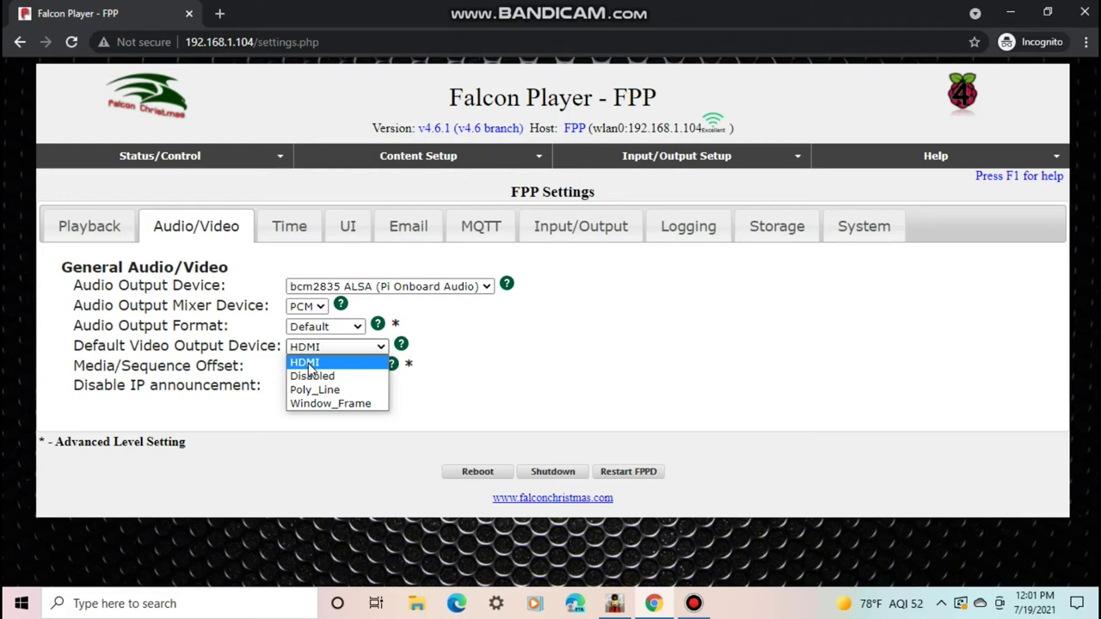
{"action": "left_click", "coordinate": [308, 365]}
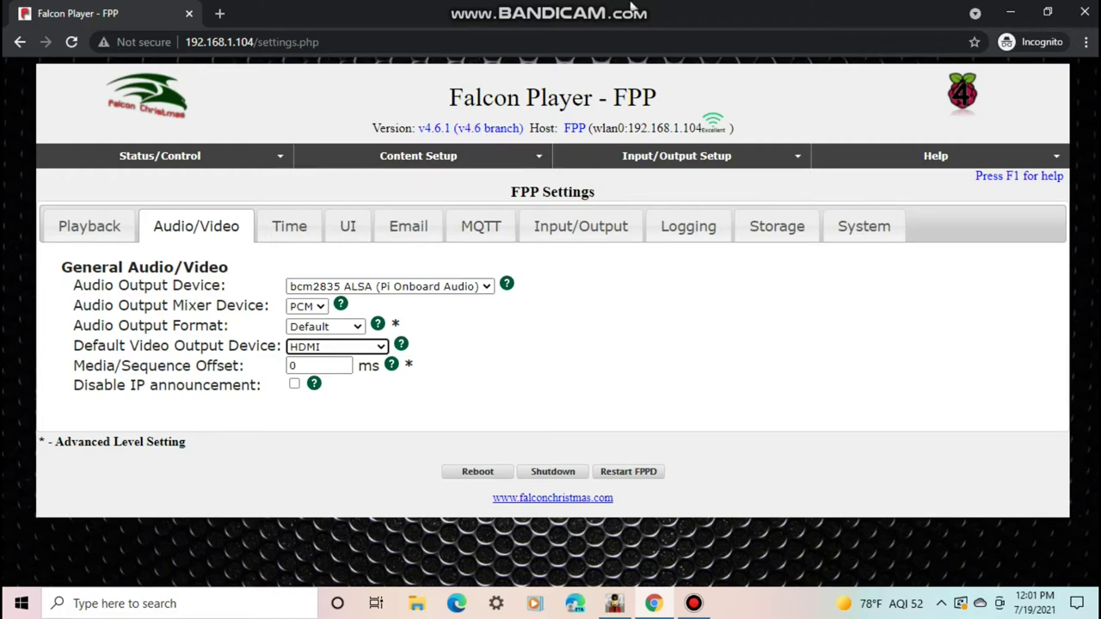
{"action": "left_click", "coordinate": [828, 230]}
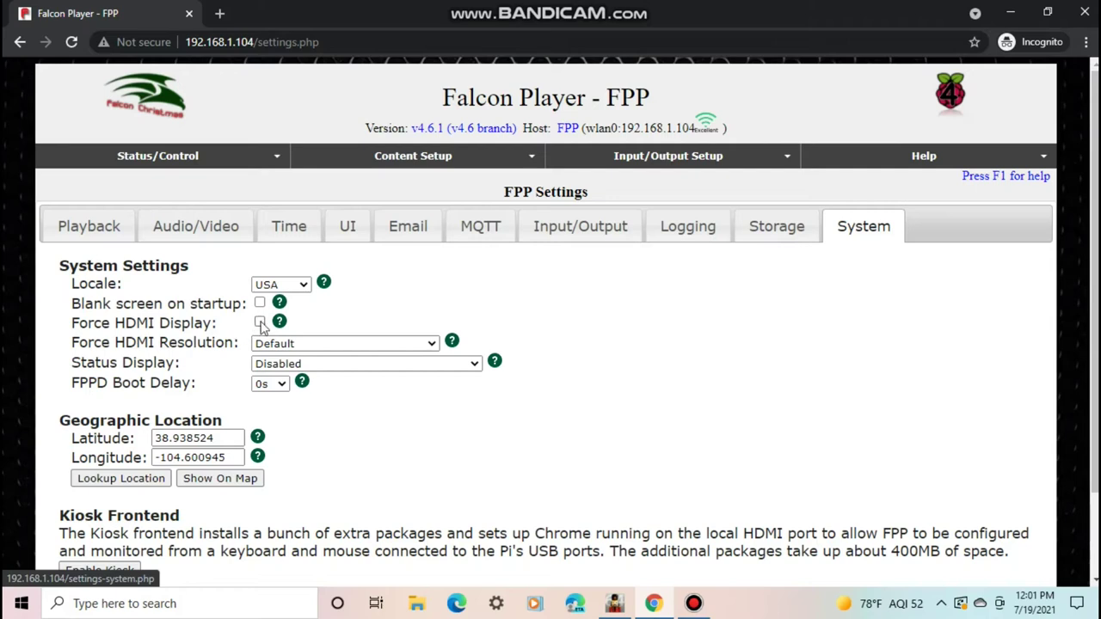
Check Force HDMI Display, then reboot FPP and confirm the reboot
{"action": "left_click", "coordinate": [260, 323]}
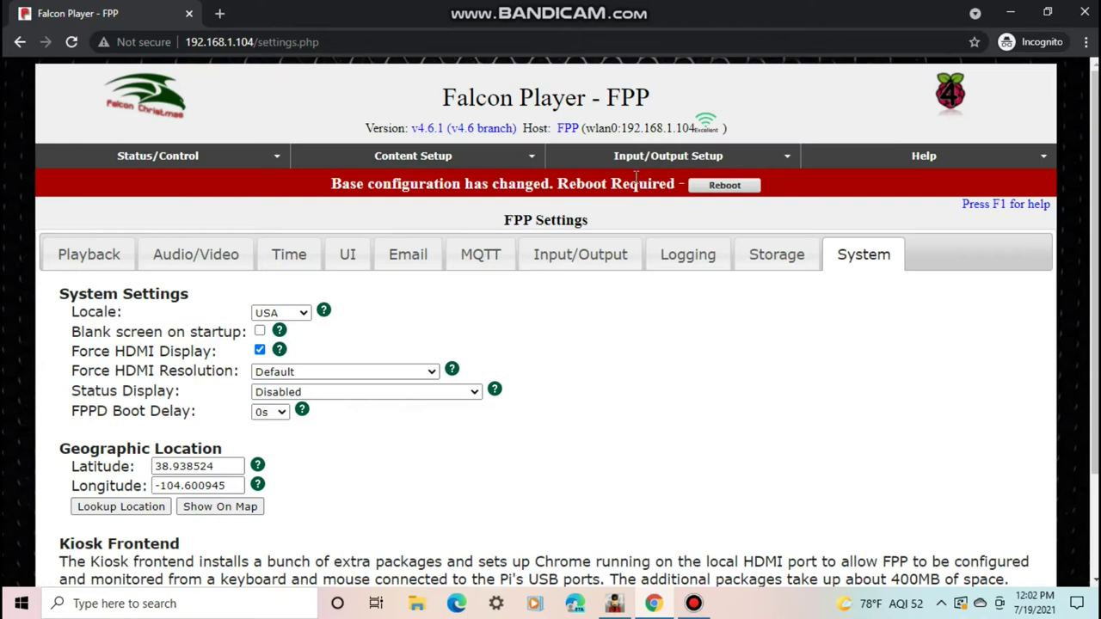
{"action": "left_click", "coordinate": [713, 190]}
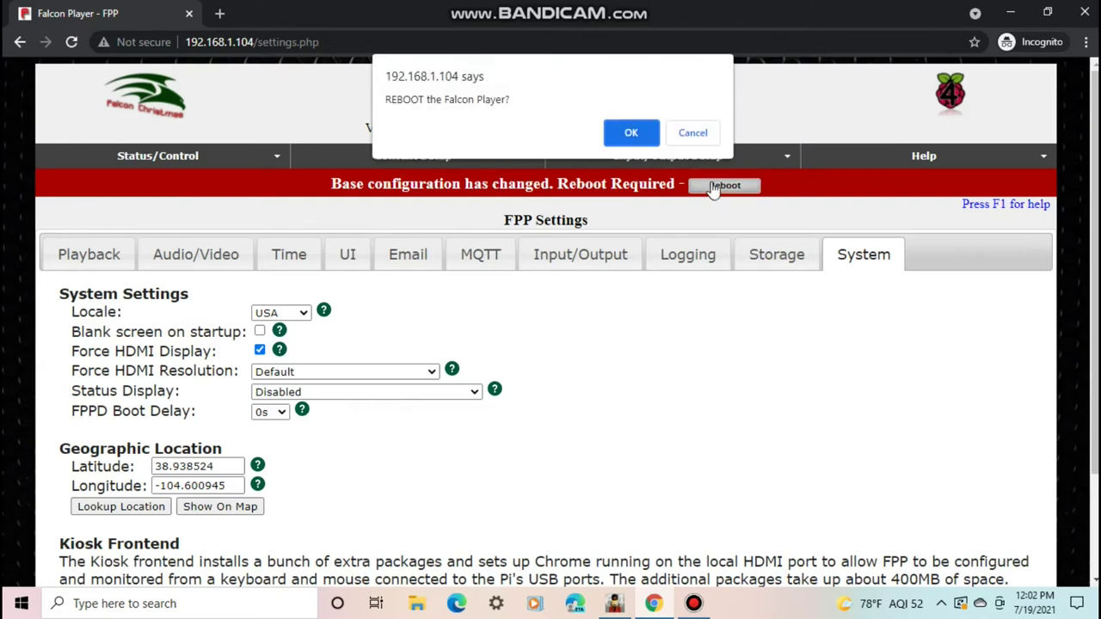
{"action": "left_click", "coordinate": [611, 129]}
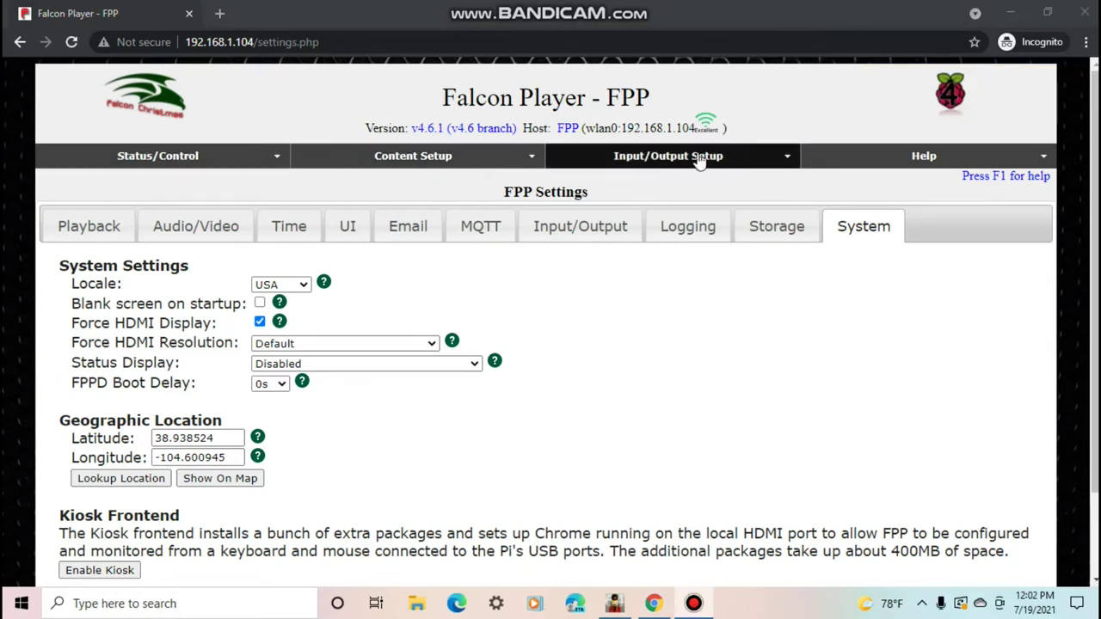
Open Channel Outputs and review the Pi Pixel Strings (RPIWS281X) and LED Panels tabs
{"action": "left_click", "coordinate": [593, 166]}
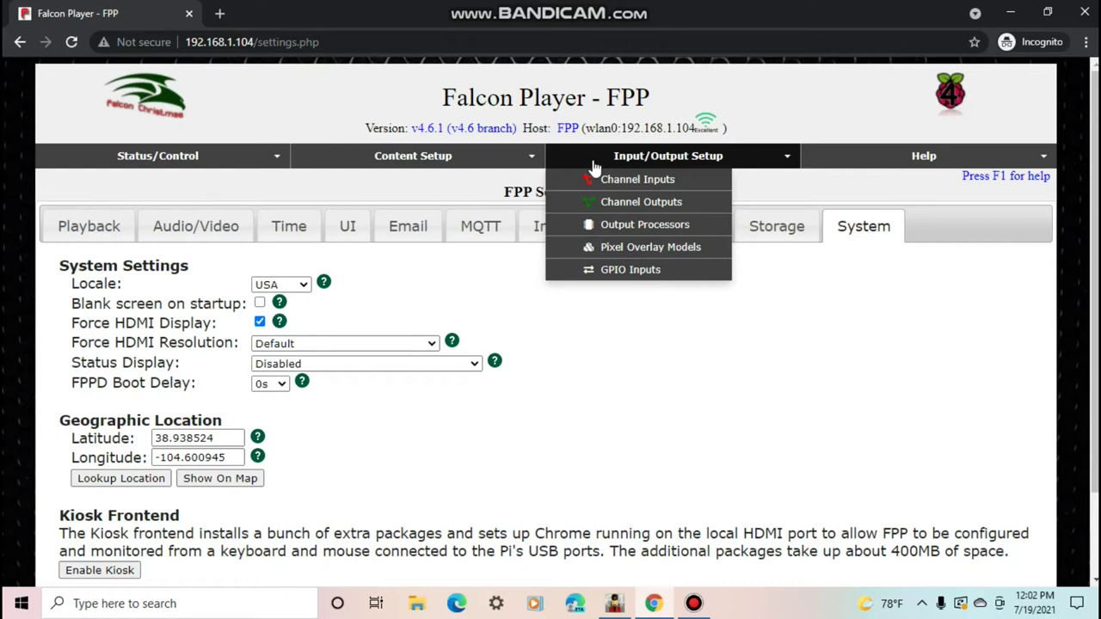
{"action": "left_click", "coordinate": [608, 206]}
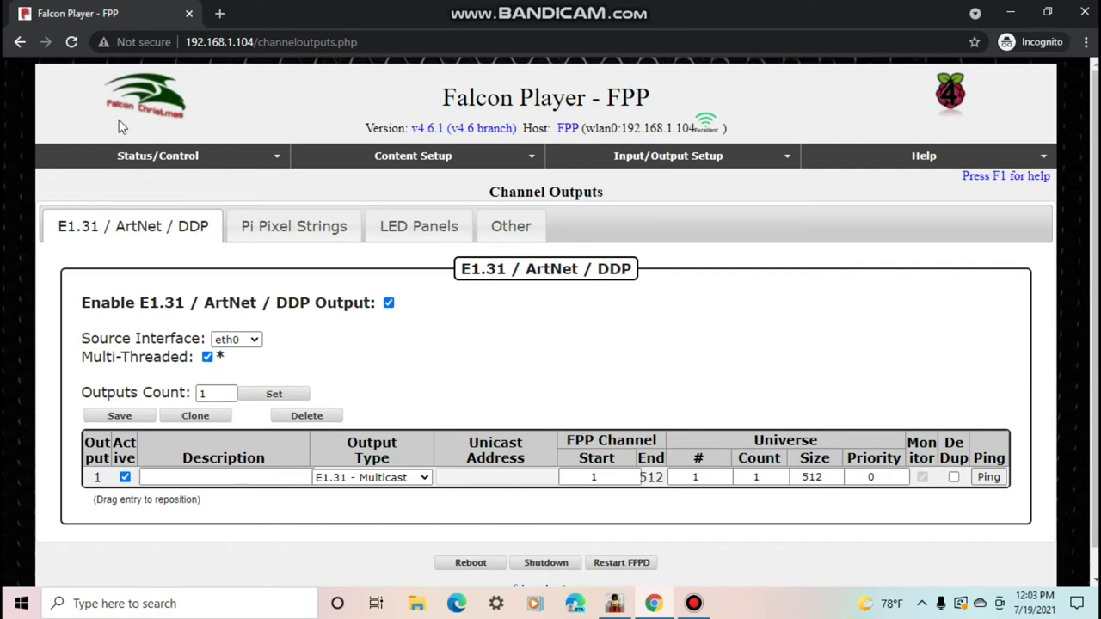
{"action": "left_click", "coordinate": [334, 230]}
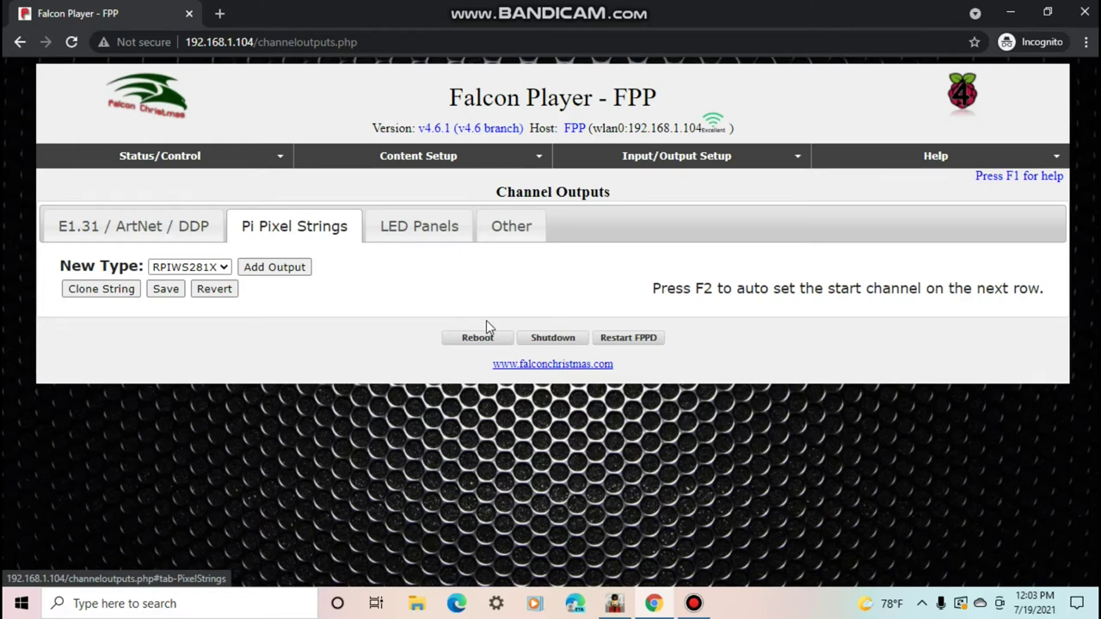
{"action": "left_click", "coordinate": [181, 269]}
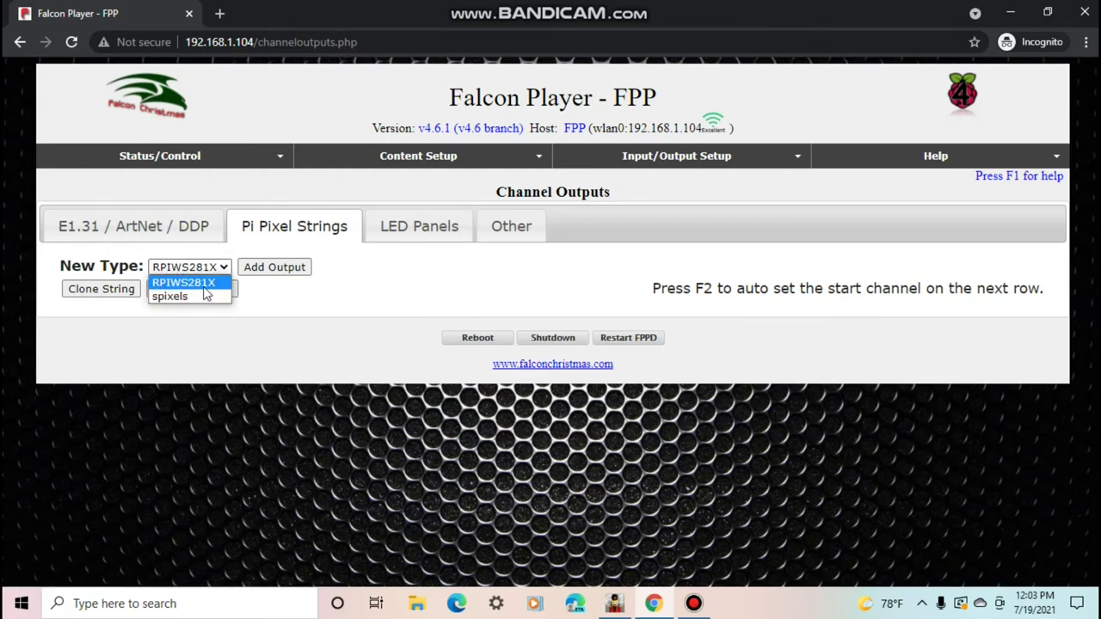
{"action": "left_click", "coordinate": [288, 246]}
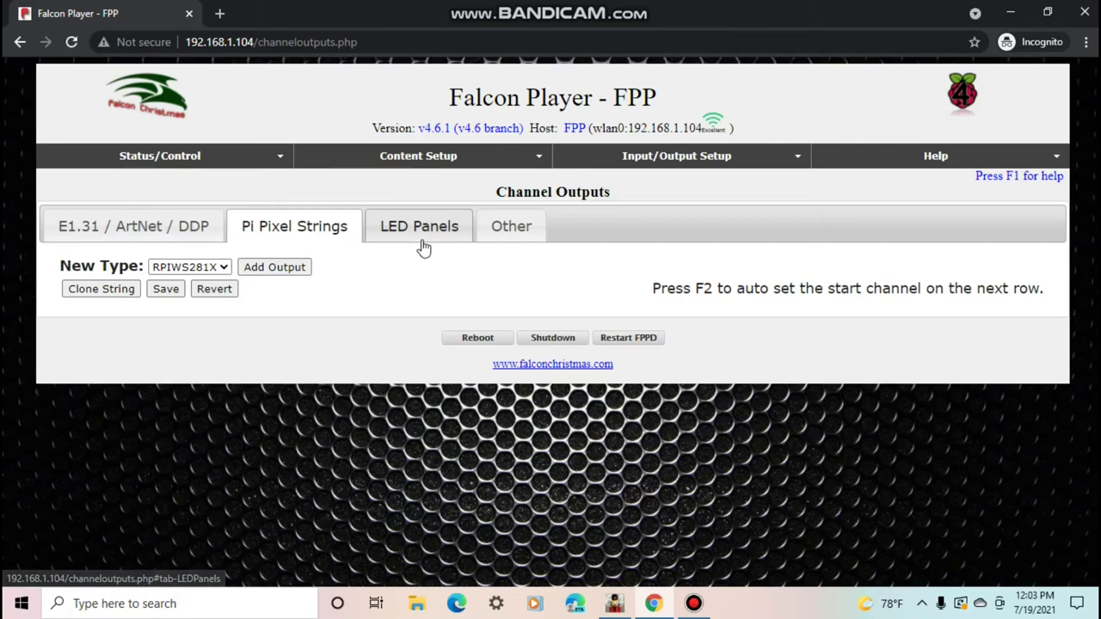
{"action": "left_click", "coordinate": [420, 242]}
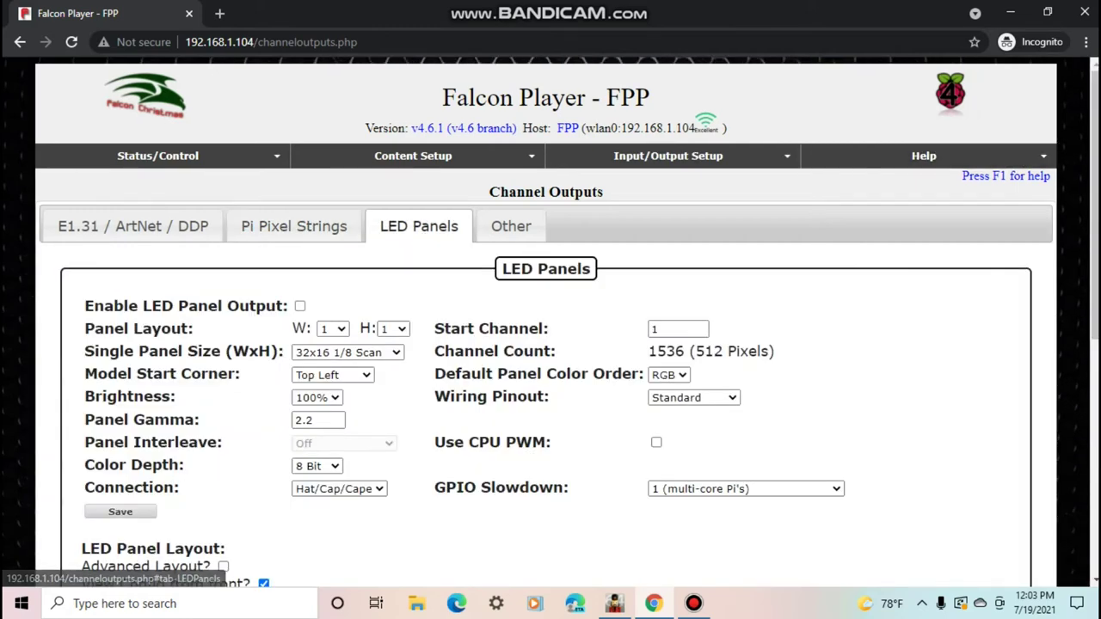
Add a new output row on the Other outputs tab
{"action": "left_click_drag", "start_coordinate": [1090, 139], "coordinate": [1090, 198]}
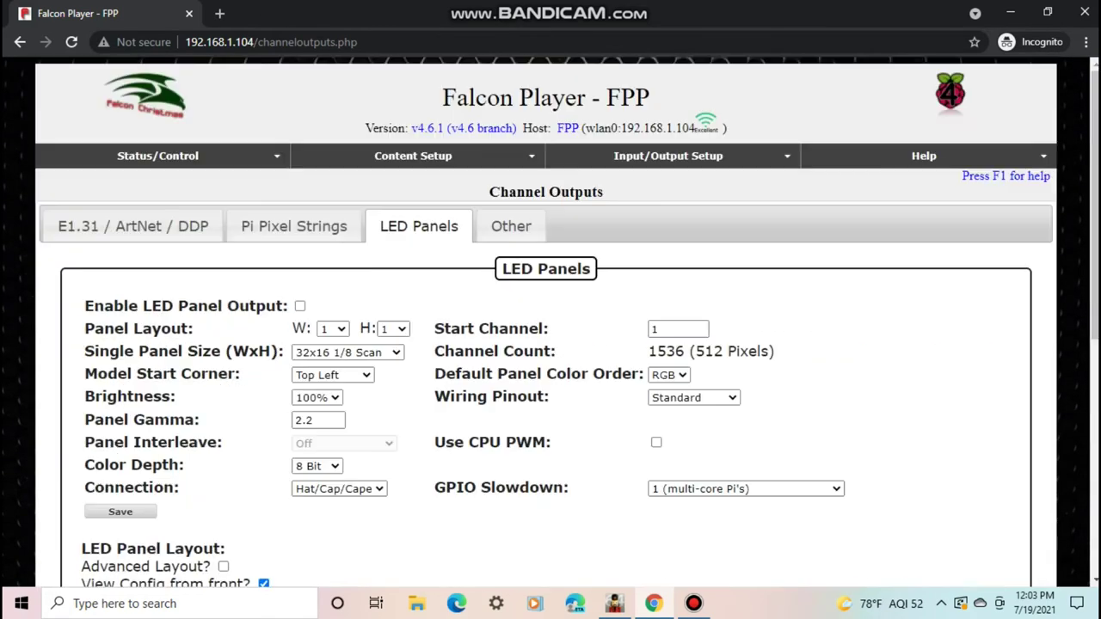
{"action": "left_click", "coordinate": [499, 232]}
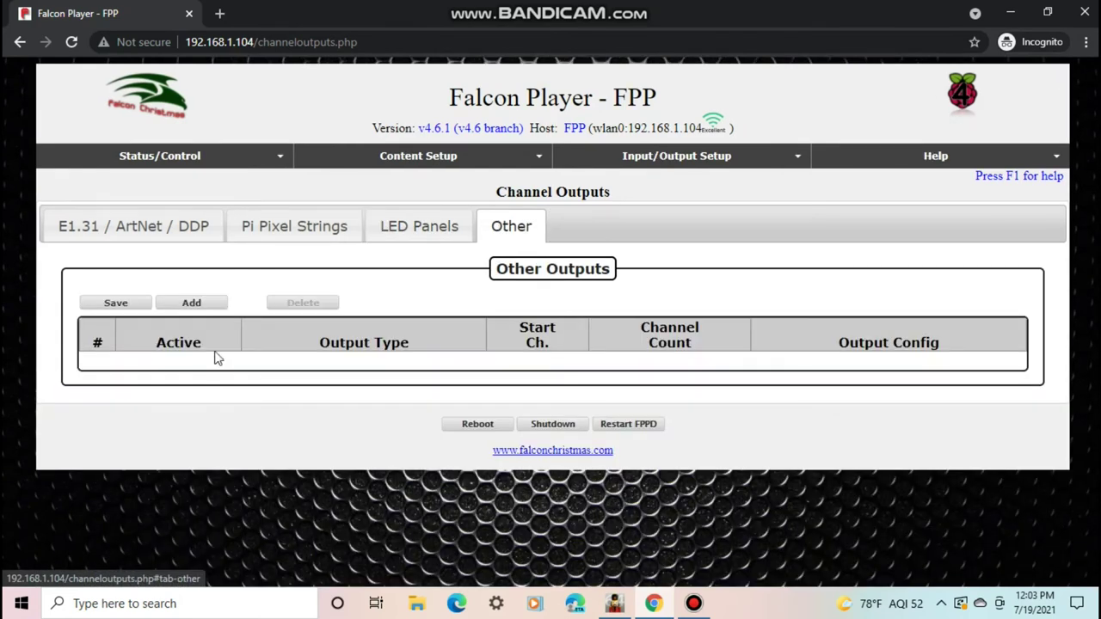
{"action": "left_click", "coordinate": [184, 306]}
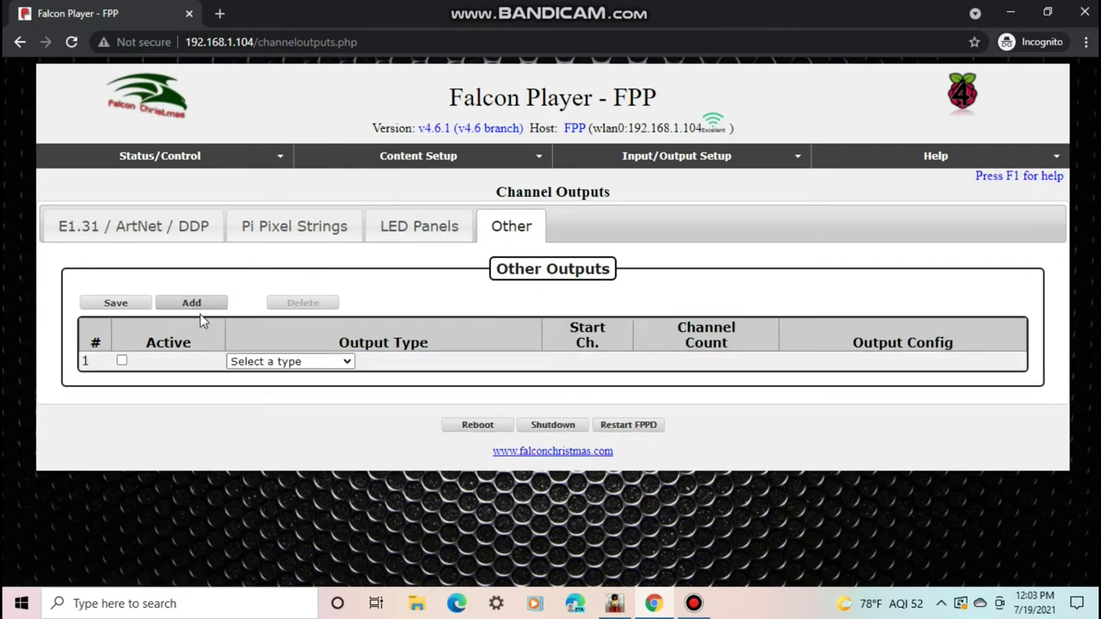
Set the new output's type to Virtual Matrix, then return to xLights
{"action": "left_click", "coordinate": [270, 361]}
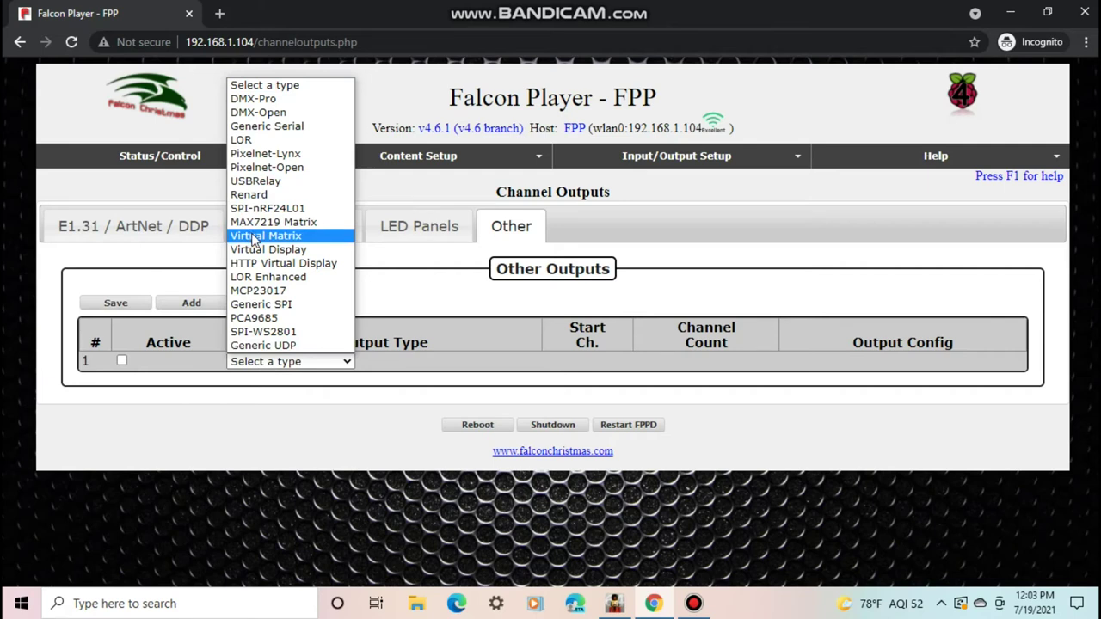
{"action": "left_click", "coordinate": [255, 235]}
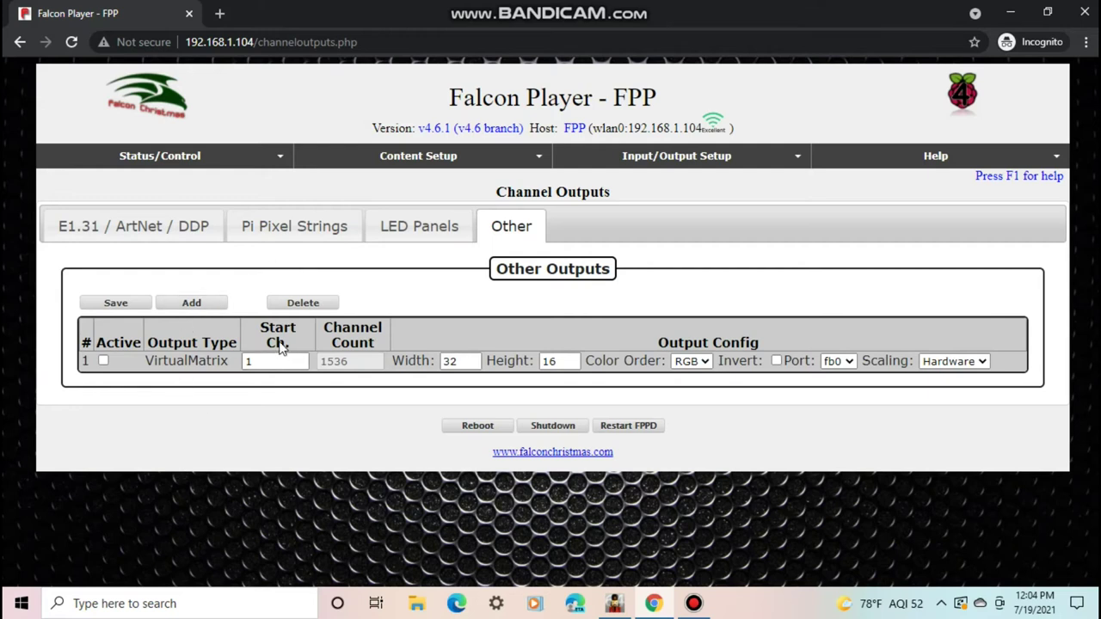
{"action": "left_click", "coordinate": [613, 604]}
{"action": "left_click", "coordinate": [87, 95]}
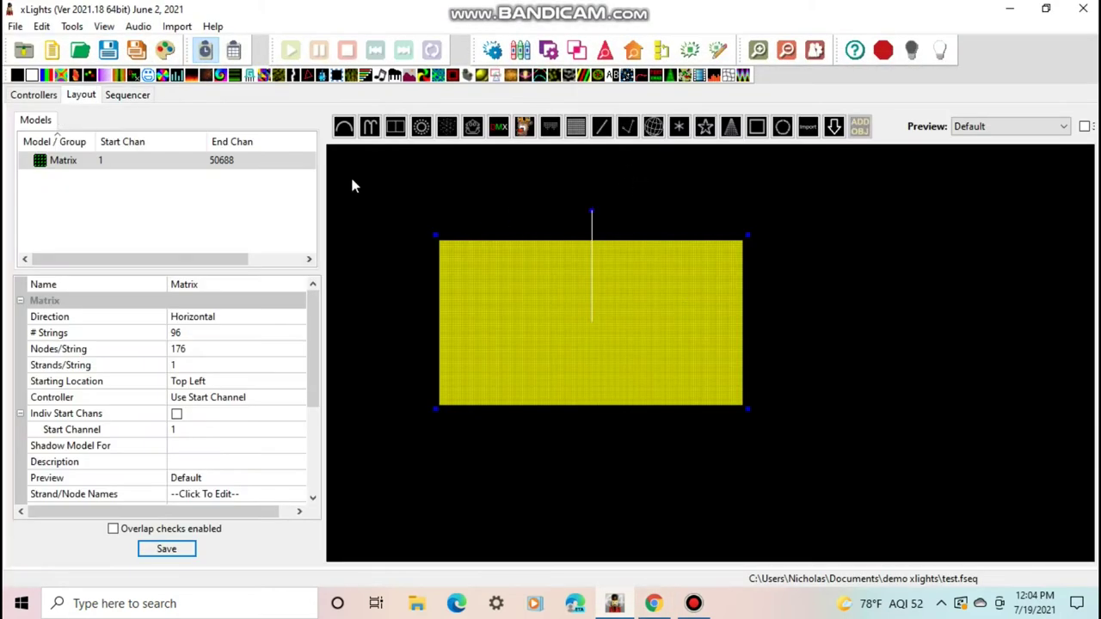
{"action": "mouse_move", "coordinate": [134, 165]}
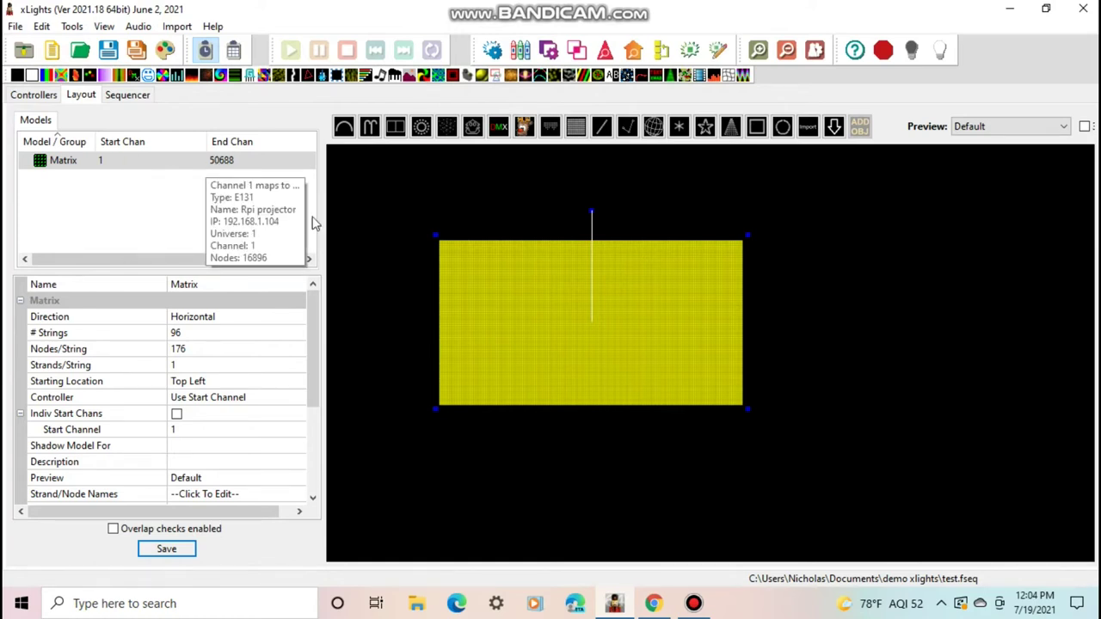
{"action": "left_click", "coordinate": [663, 607]}
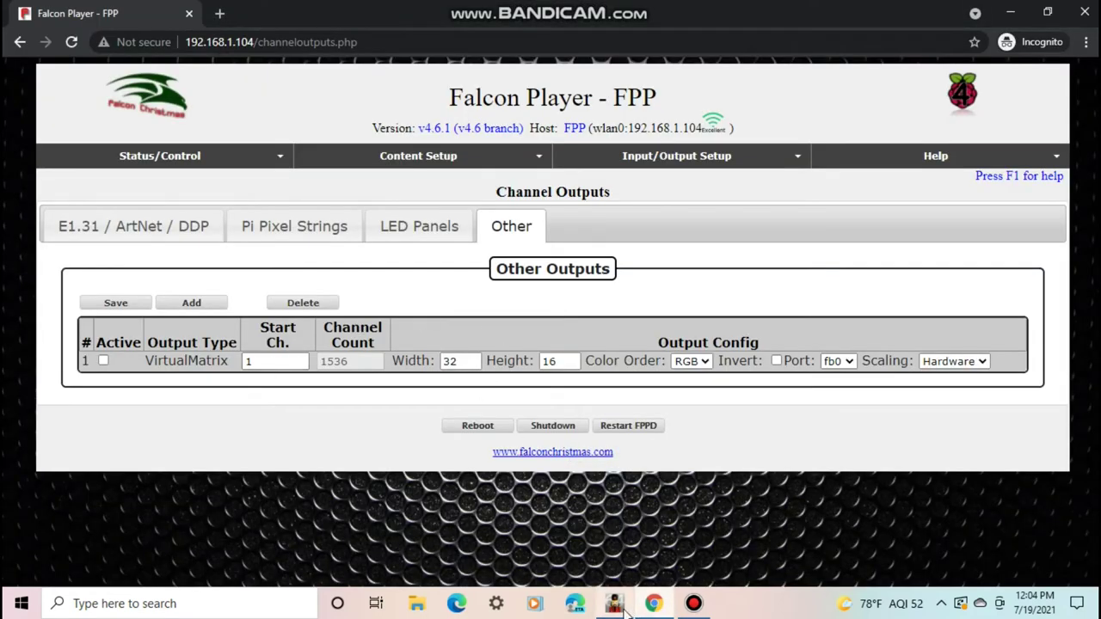
{"action": "left_click", "coordinate": [447, 363]}
{"action": "double_click", "coordinate": [445, 367]}
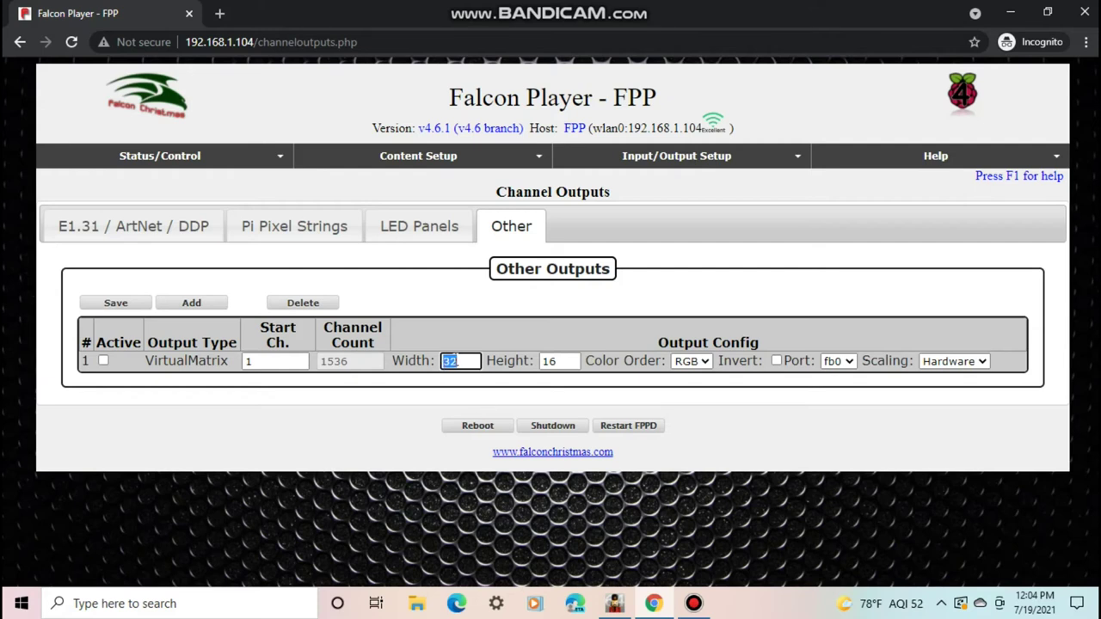
{"action": "left_click", "coordinate": [462, 361]}
{"action": "type", "text": "176"}
{"action": "key", "text": "Tab"}
{"action": "type", "text": "9"}
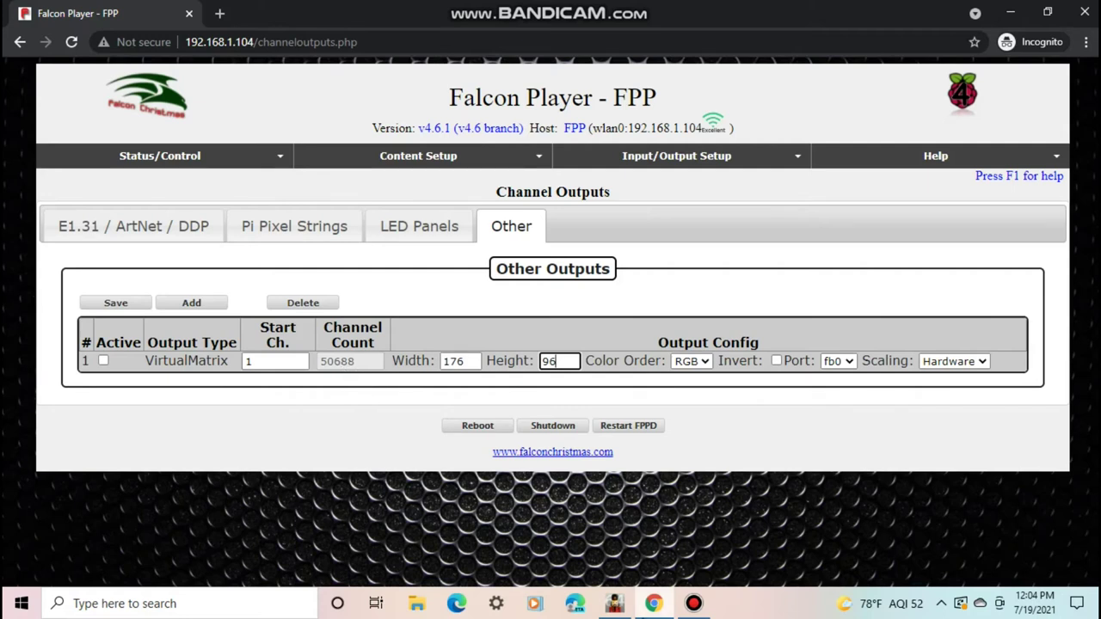
{"action": "left_click", "coordinate": [616, 605]}
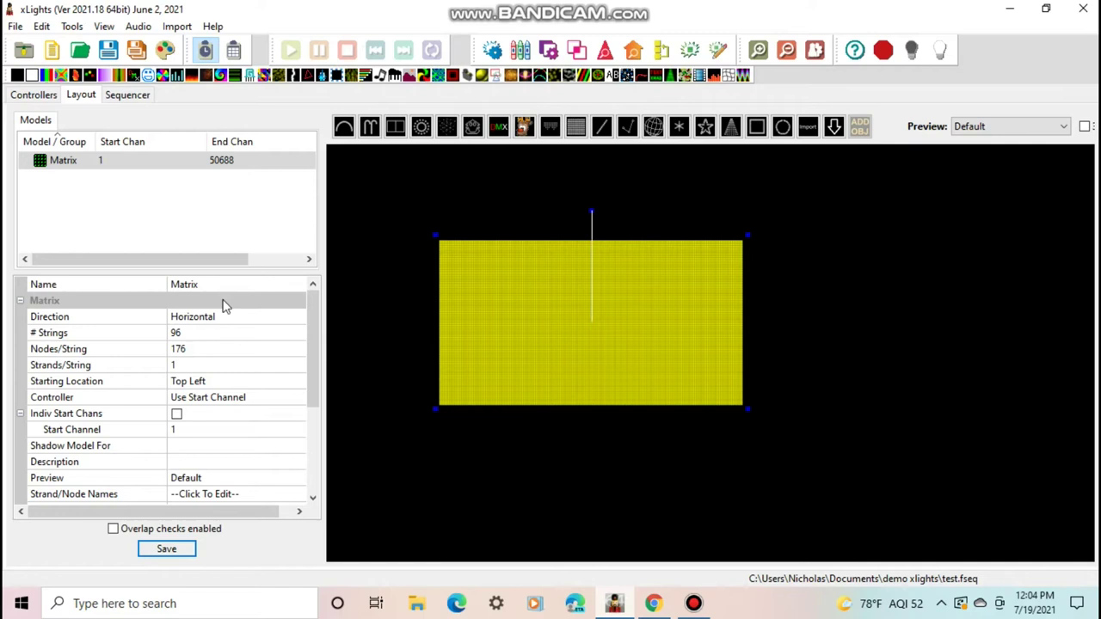
{"action": "mouse_move", "coordinate": [222, 162]}
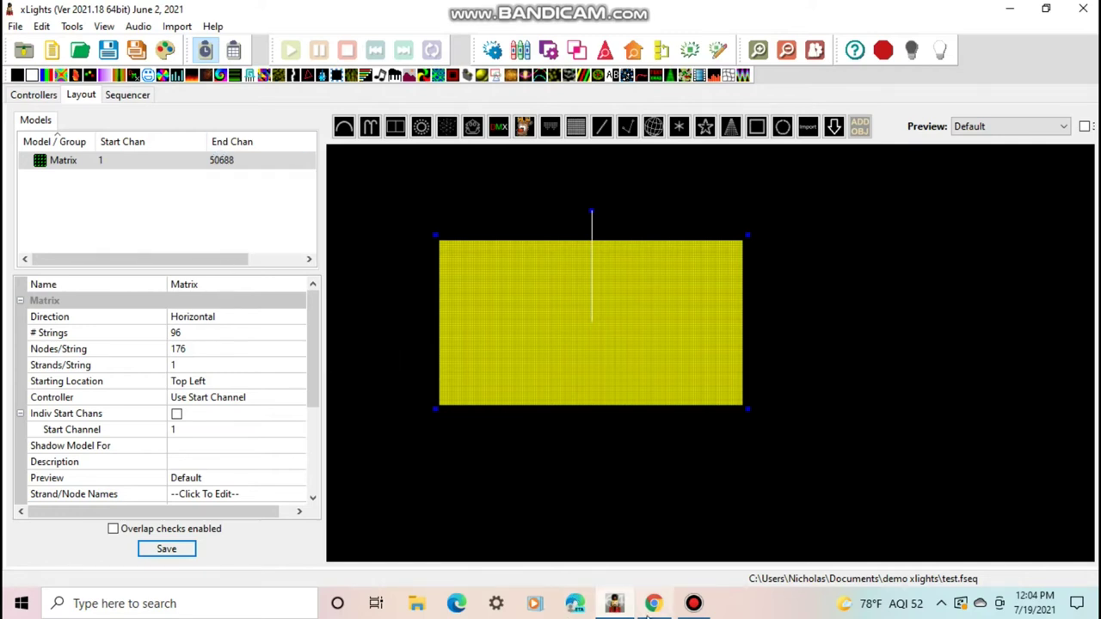
{"action": "mouse_move", "coordinate": [669, 611]}
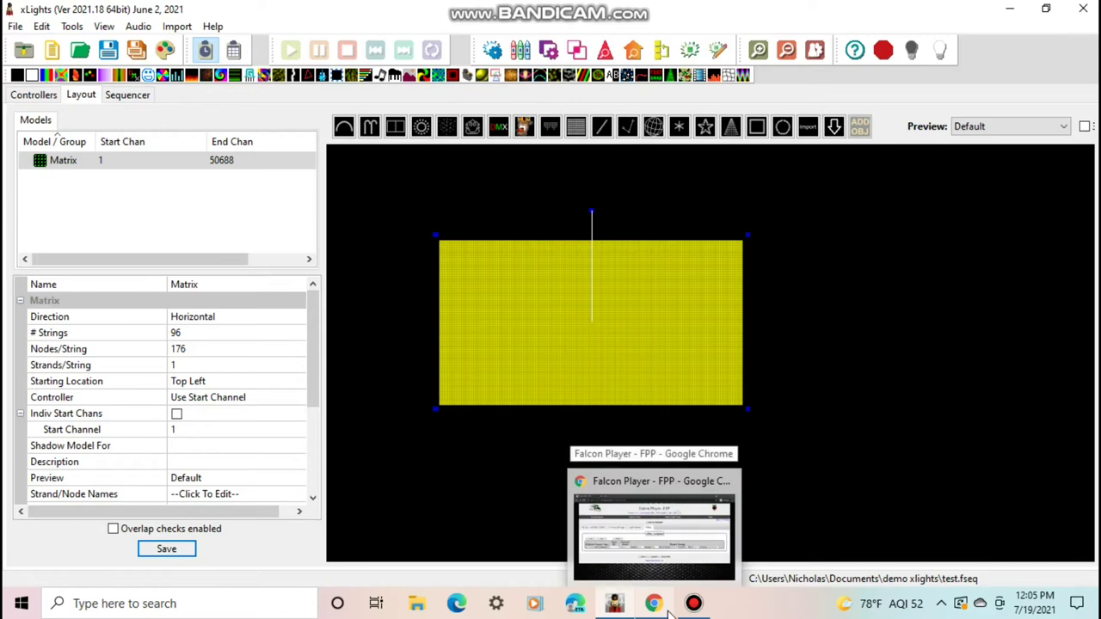
{"action": "left_click", "coordinate": [669, 611]}
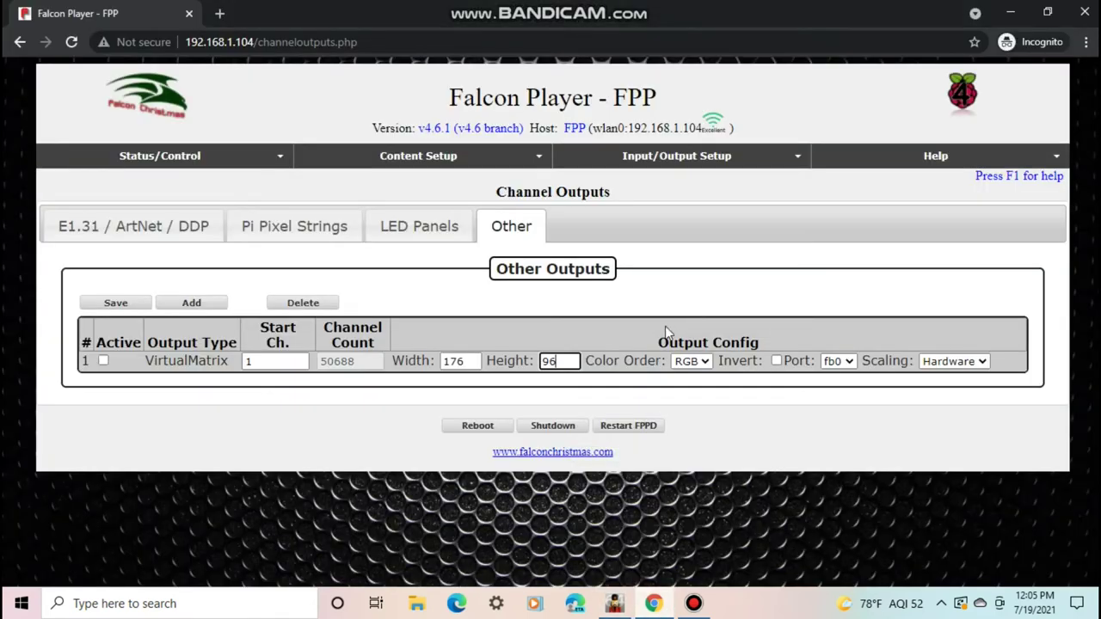
{"action": "left_click", "coordinate": [688, 363]}
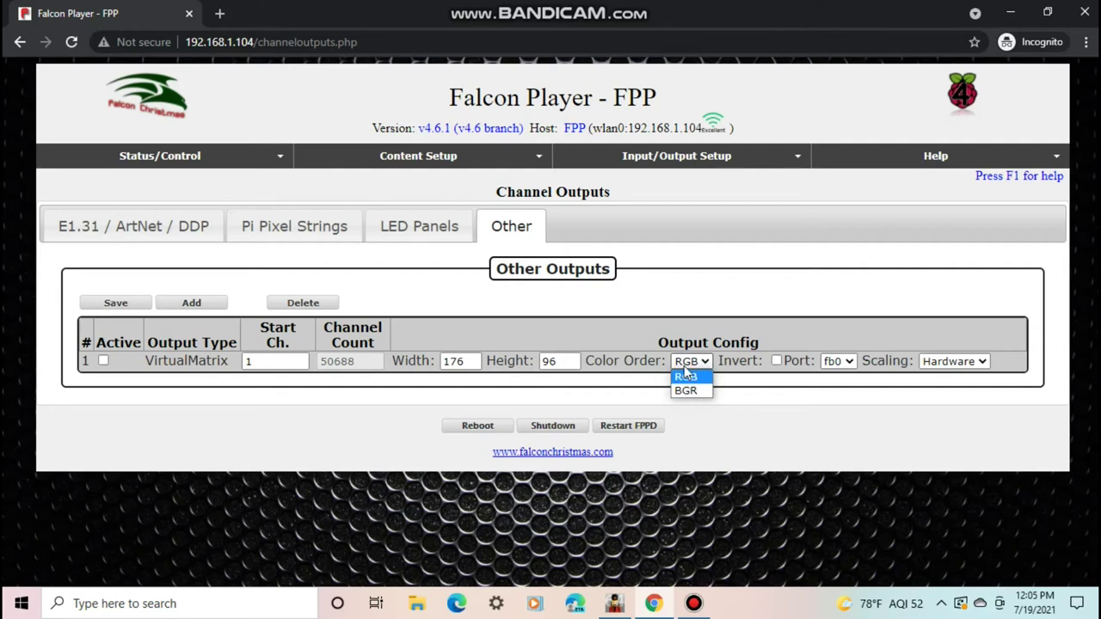
{"action": "left_click", "coordinate": [686, 376]}
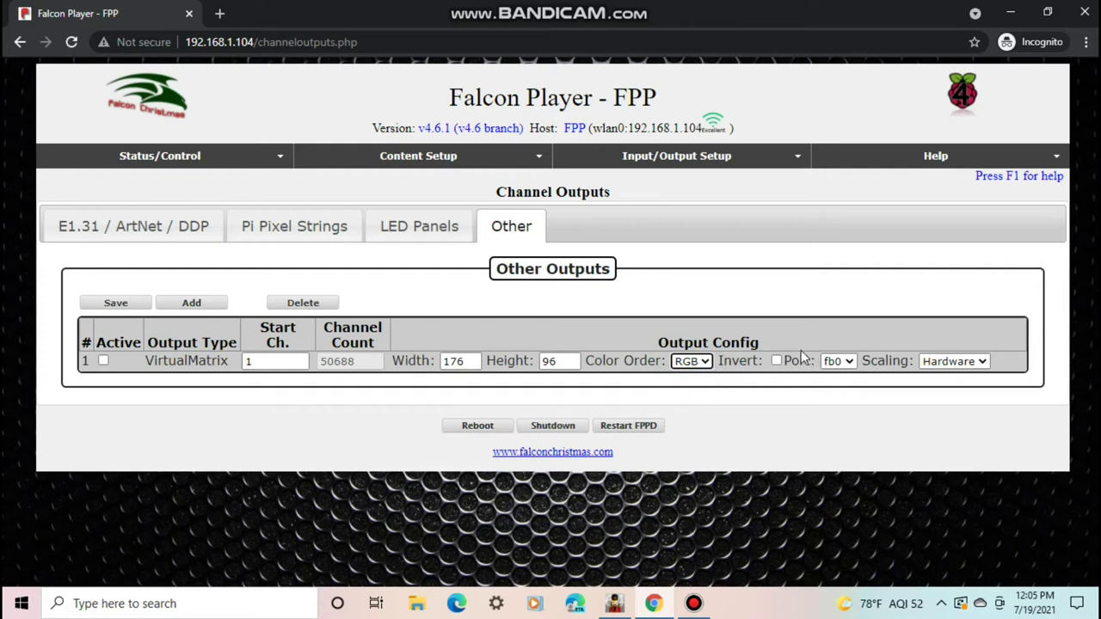
{"action": "left_click", "coordinate": [777, 362]}
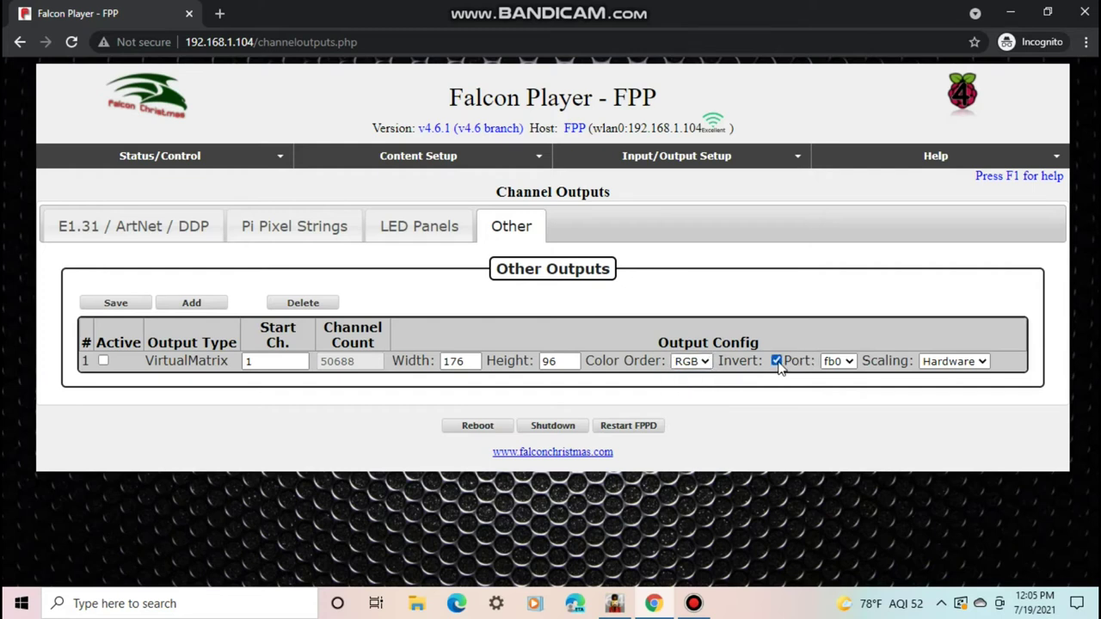
{"action": "left_click", "coordinate": [777, 361]}
{"action": "left_click", "coordinate": [832, 361]}
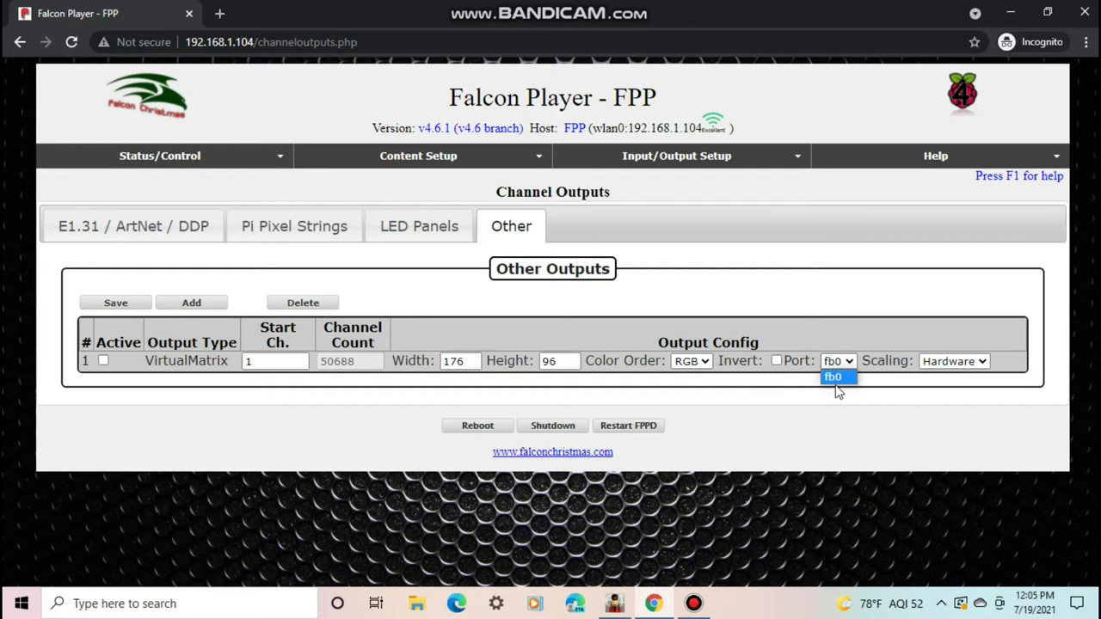
{"action": "left_click", "coordinate": [815, 407]}
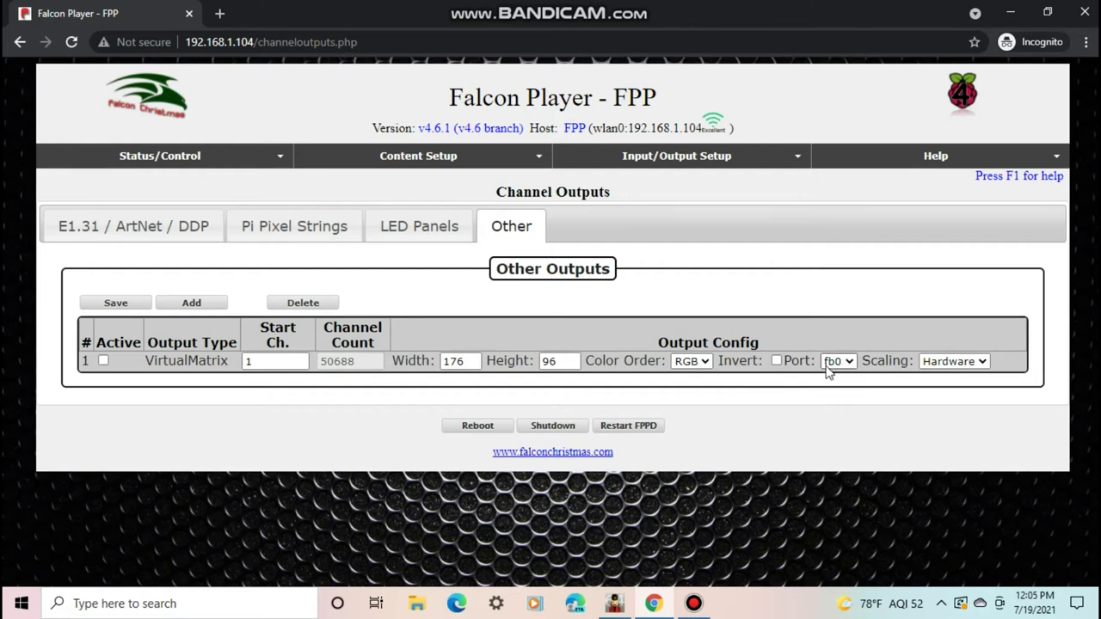
{"action": "left_click", "coordinate": [829, 364]}
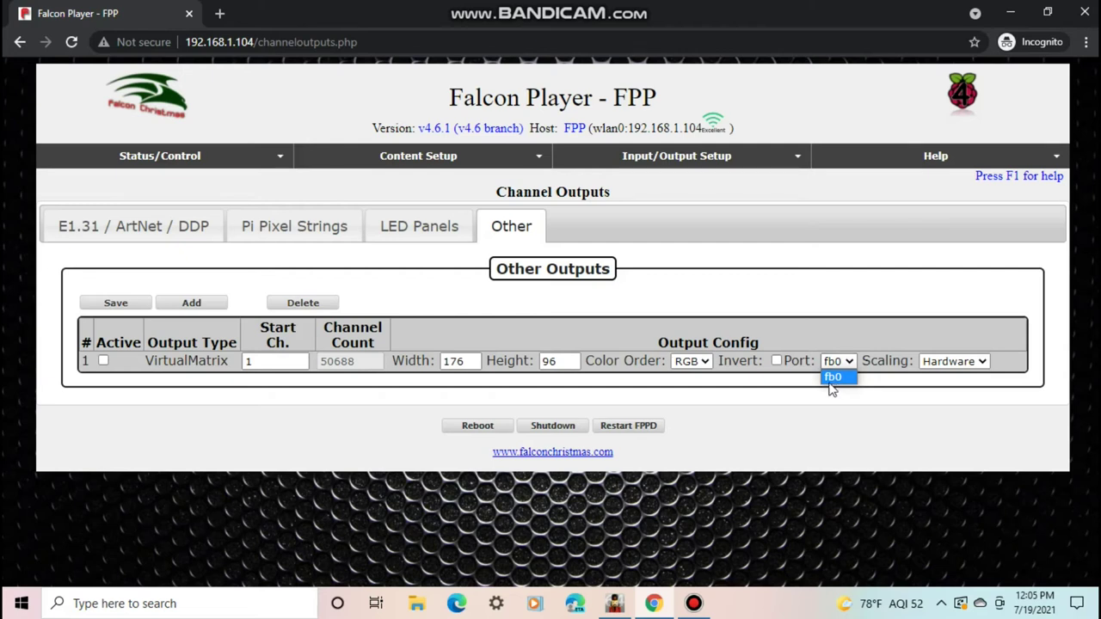
{"action": "left_click", "coordinate": [833, 378]}
{"action": "left_click", "coordinate": [933, 362]}
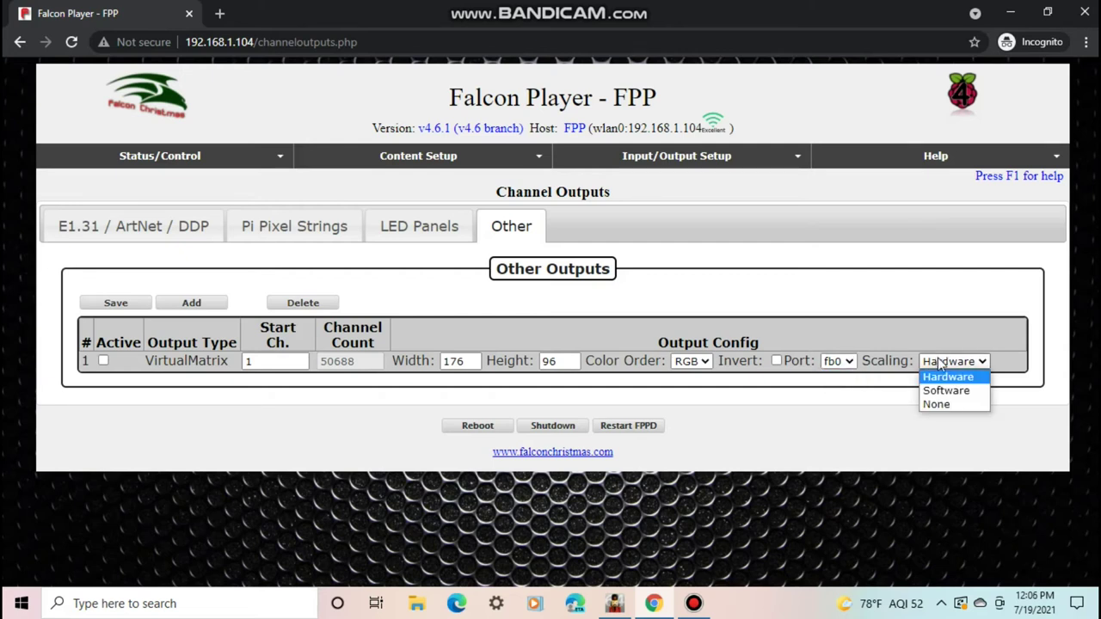
{"action": "left_click", "coordinate": [937, 378]}
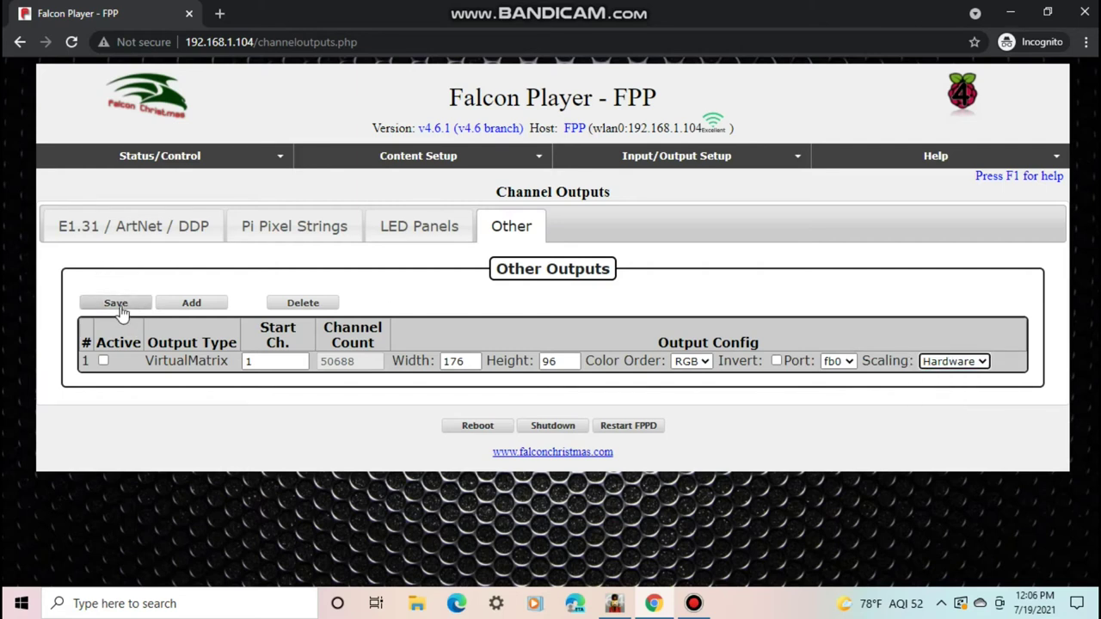
Activate the VirtualMatrix output, save the channel outputs, and restart FPPD
{"action": "left_click", "coordinate": [102, 362]}
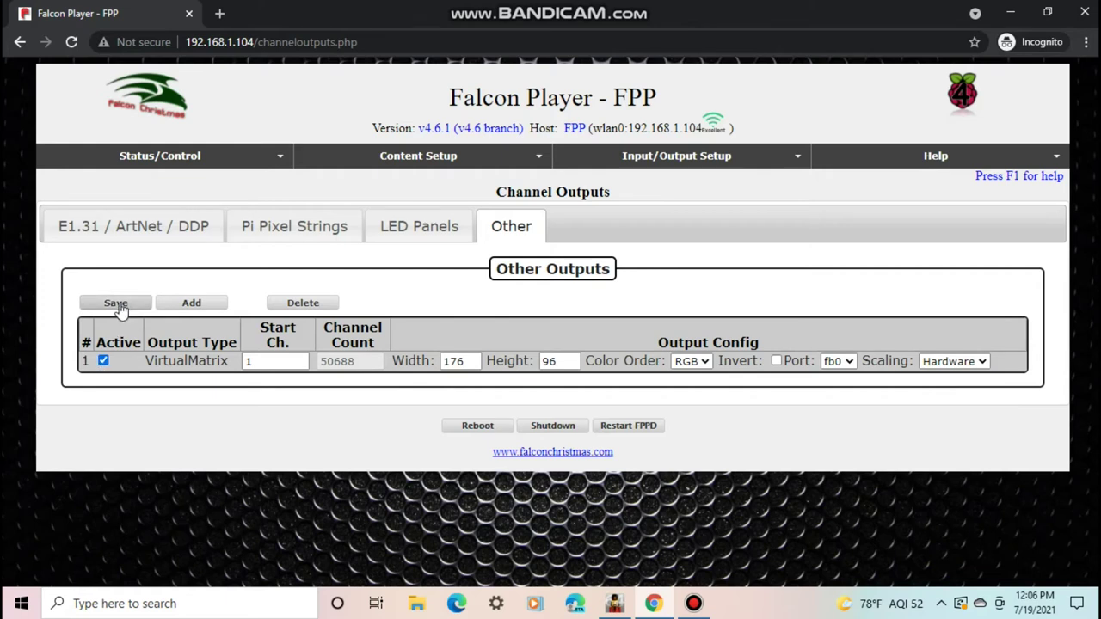
{"action": "left_click", "coordinate": [116, 305]}
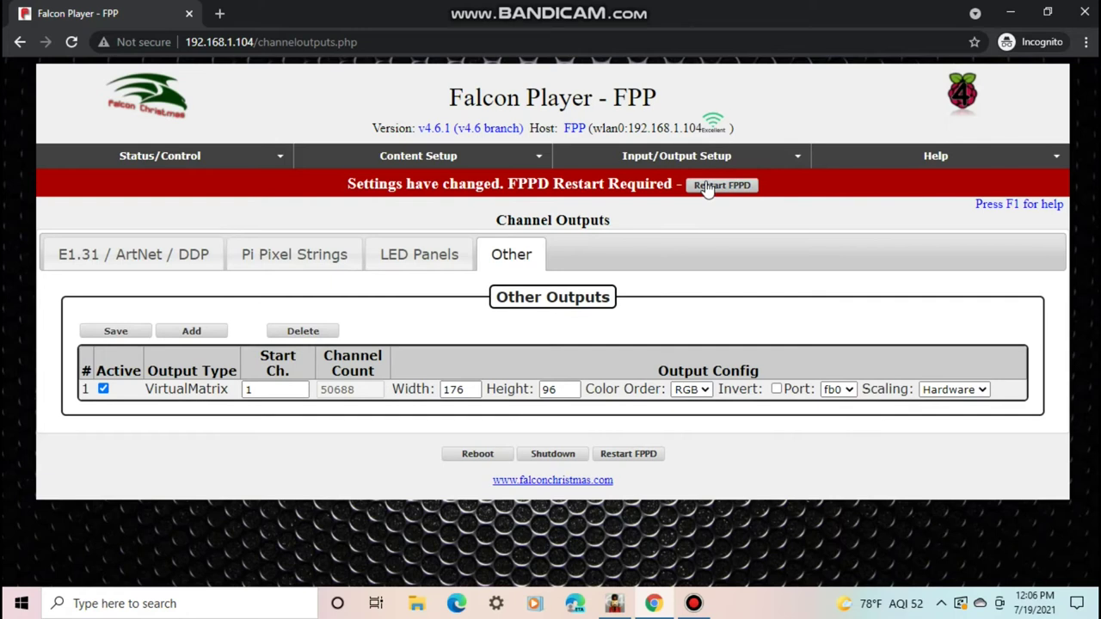
{"action": "left_click", "coordinate": [705, 186]}
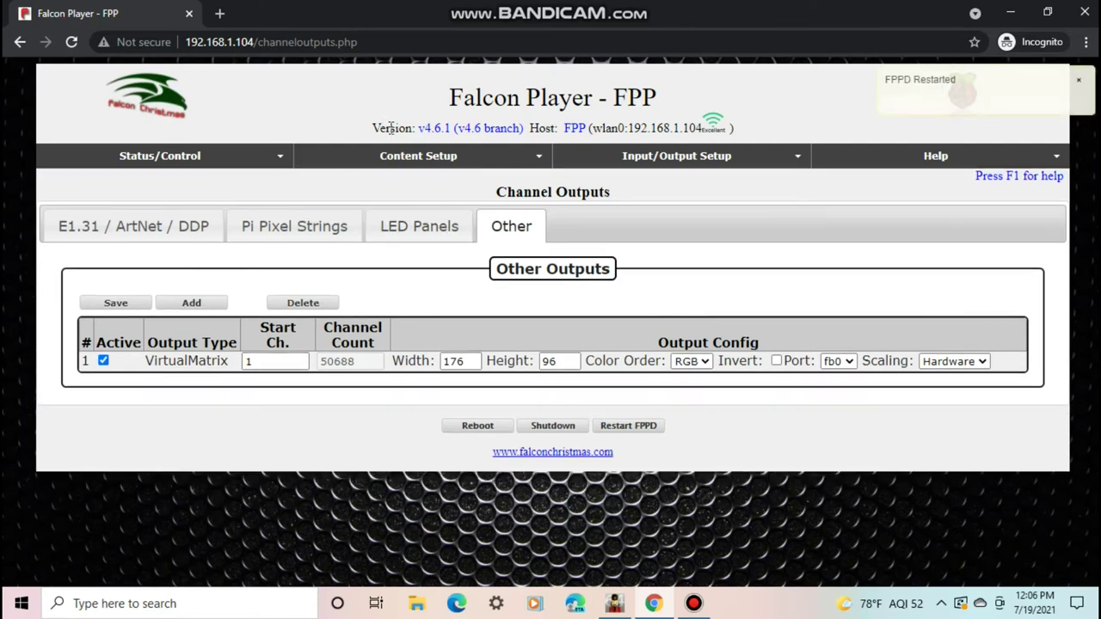
In File Manager, delete both main entry edm music.fseq and 51 subs.fseq
{"action": "left_click", "coordinate": [403, 160]}
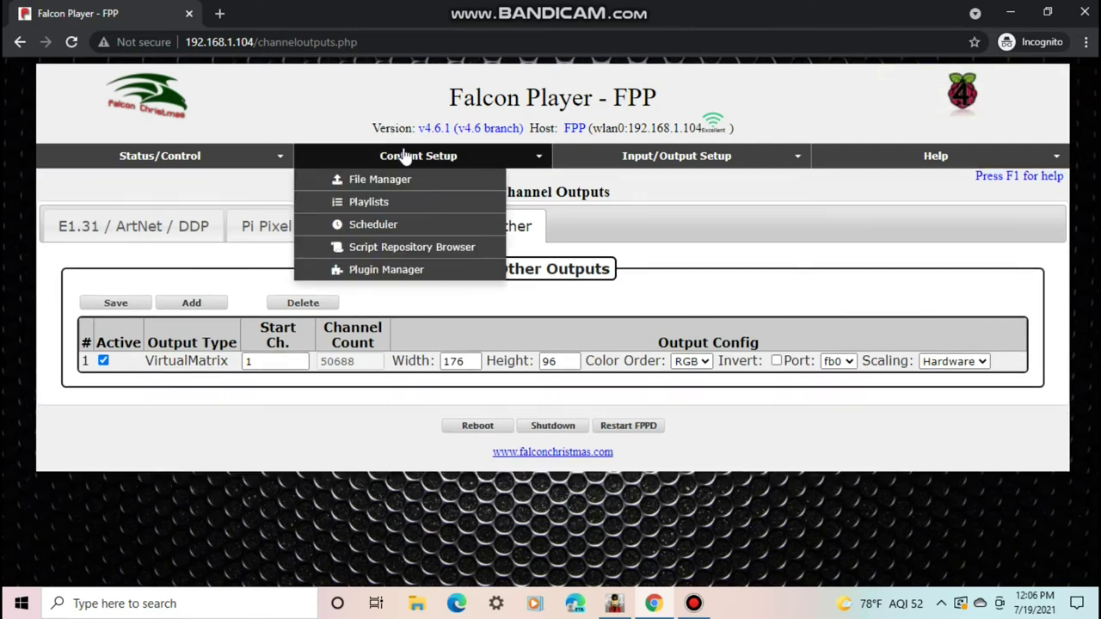
{"action": "left_click", "coordinate": [399, 185]}
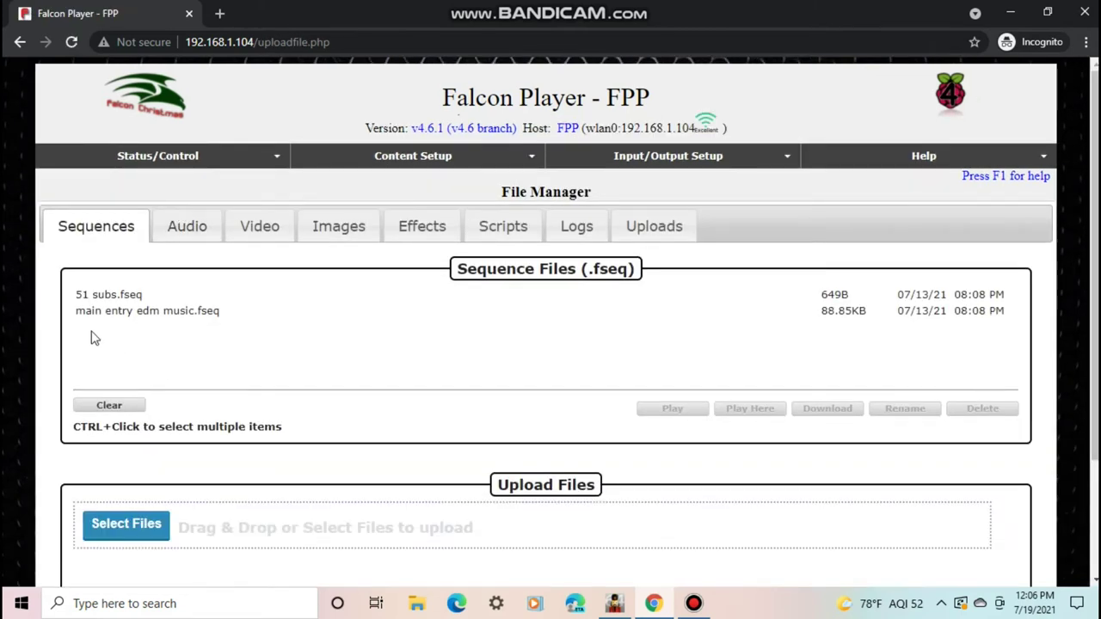
{"action": "left_click", "coordinate": [92, 312]}
{"action": "left_click", "coordinate": [91, 313]}
{"action": "left_click", "coordinate": [95, 296]}
{"action": "left_click", "coordinate": [99, 310], "text": "ctrl"}
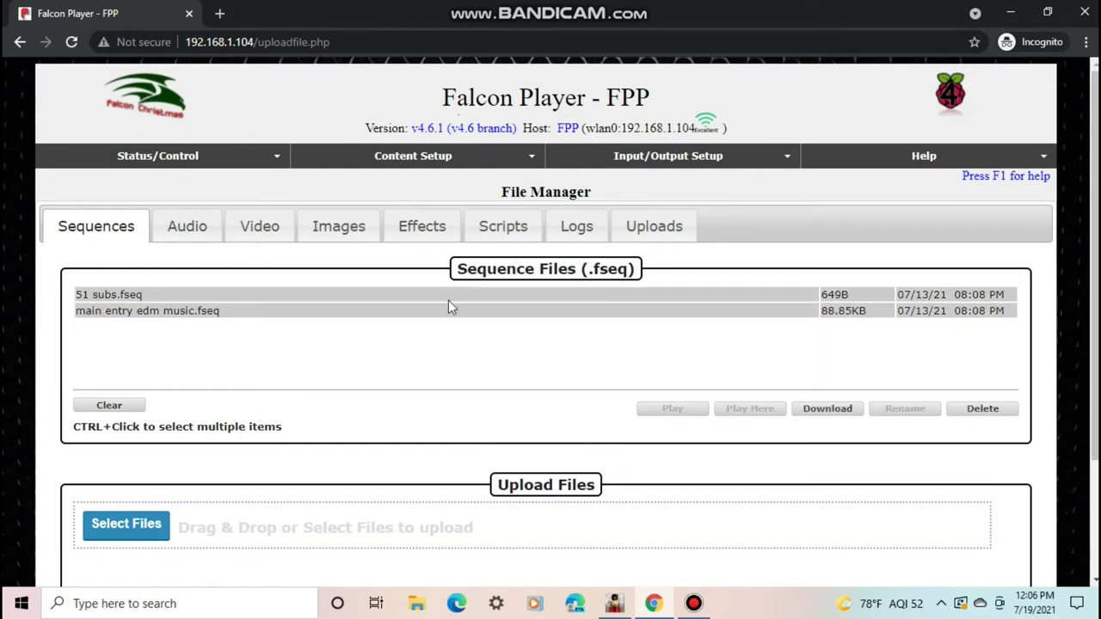
{"action": "left_click", "coordinate": [982, 411]}
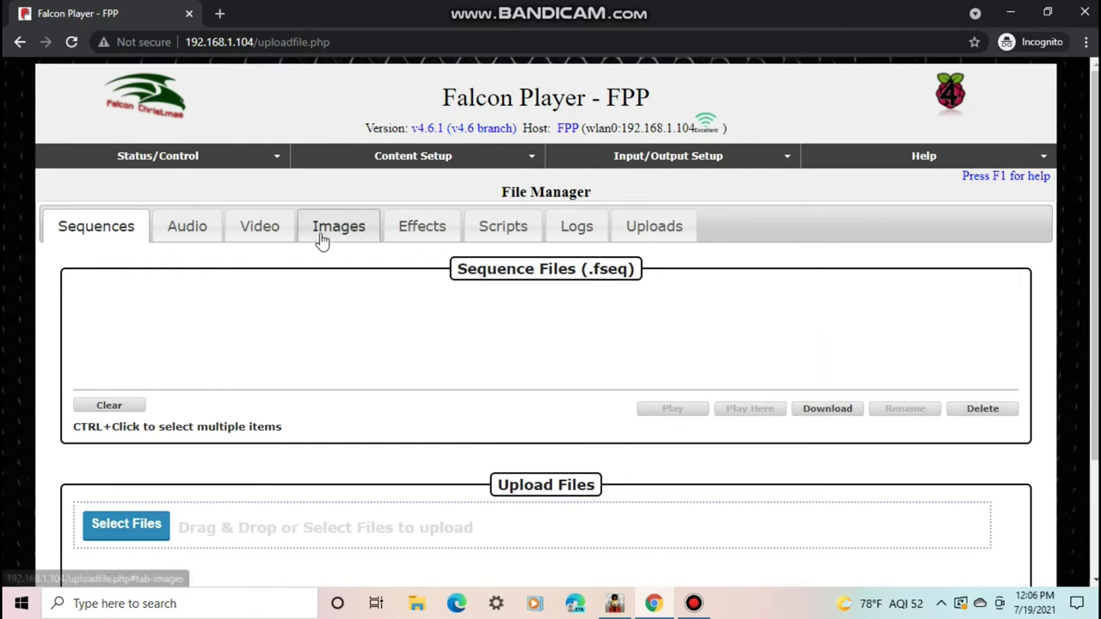
Delete main entry edm music.mp3 from Audio and return to the empty Sequences list
{"action": "left_click", "coordinate": [175, 234]}
{"action": "left_click", "coordinate": [153, 297]}
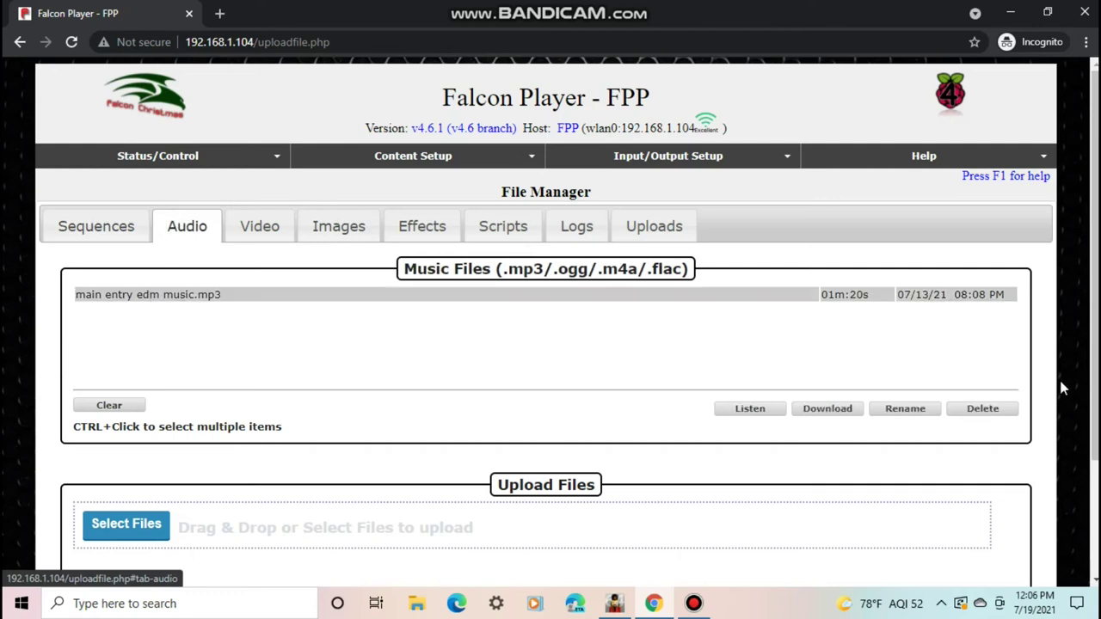
{"action": "left_click", "coordinate": [971, 409]}
{"action": "left_click", "coordinate": [126, 226]}
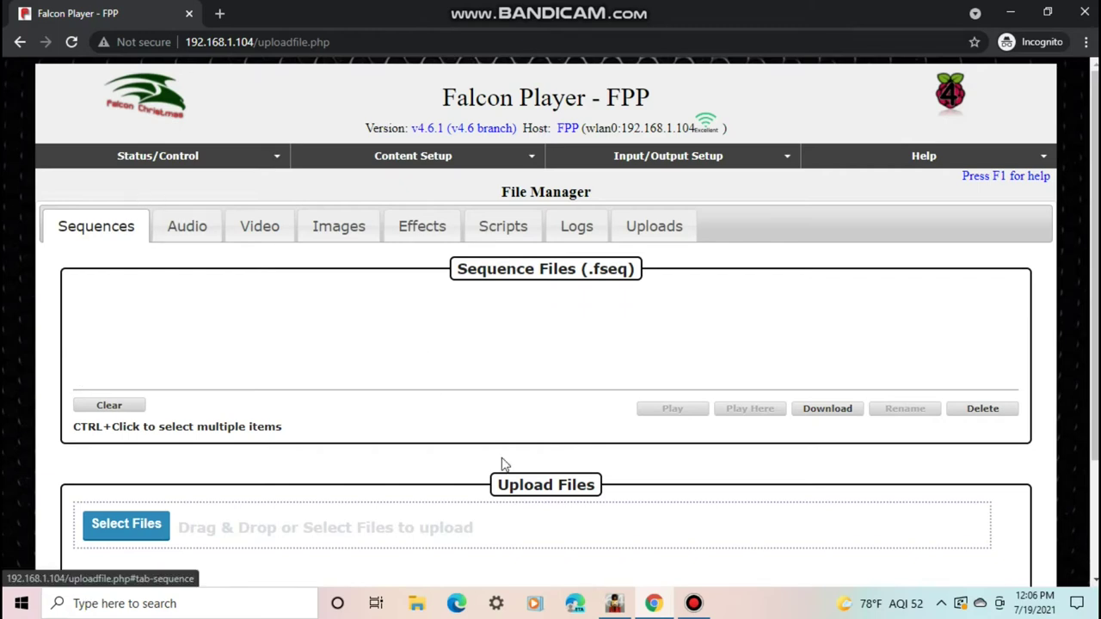
{"action": "mouse_move", "coordinate": [616, 610]}
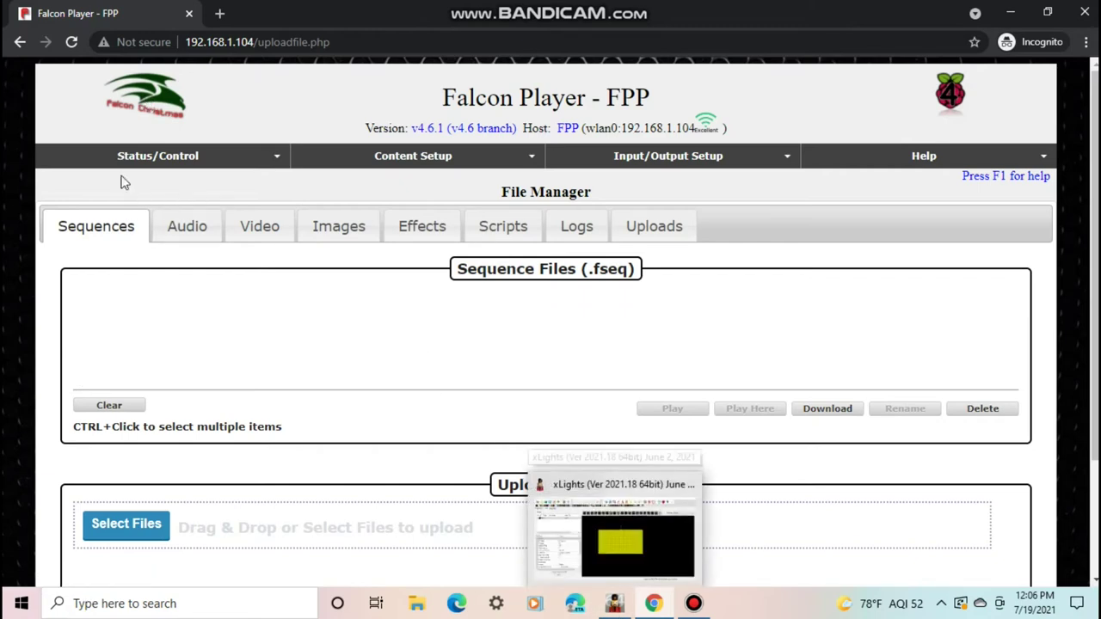
{"action": "left_click", "coordinate": [614, 603]}
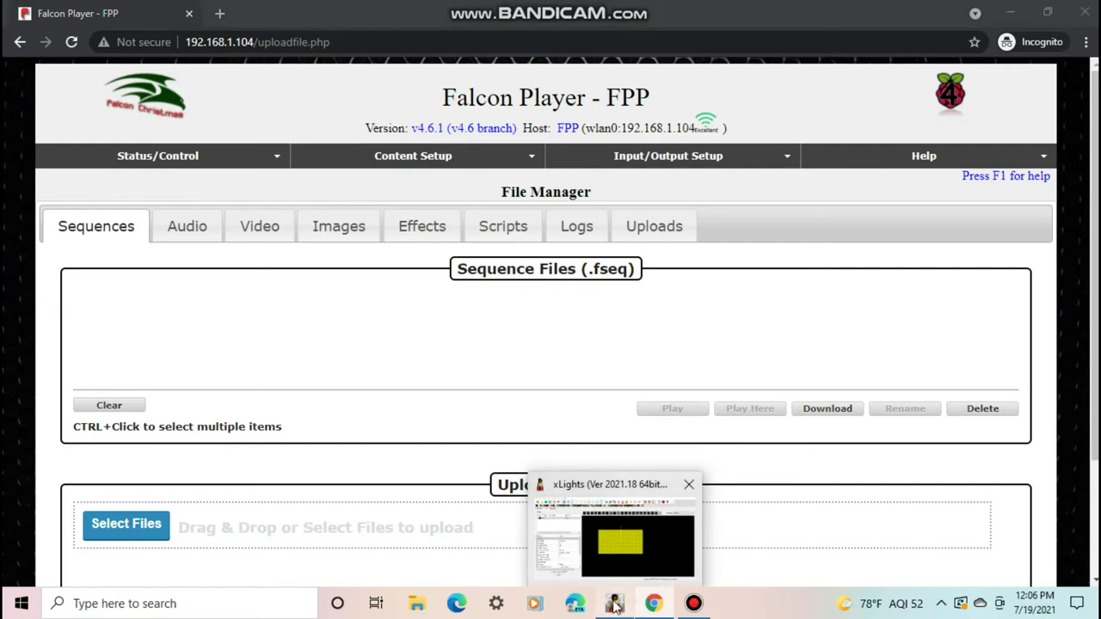
Open FPP Connect from the Tools menu on the Controllers tab
{"action": "left_click", "coordinate": [33, 98]}
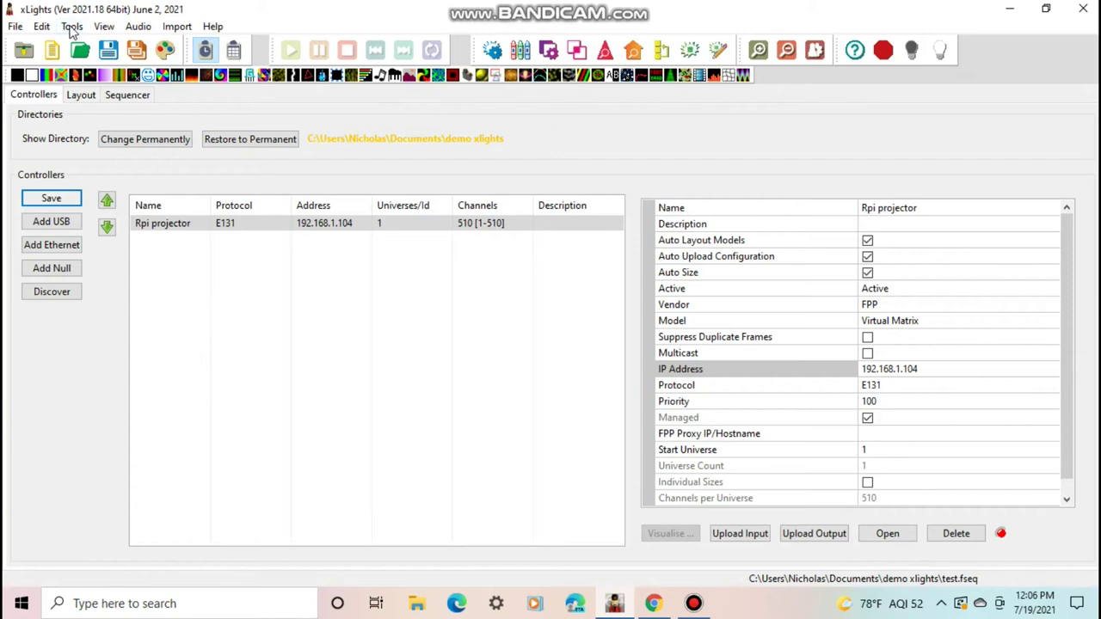
{"action": "left_click", "coordinate": [72, 26]}
{"action": "left_click", "coordinate": [93, 159]}
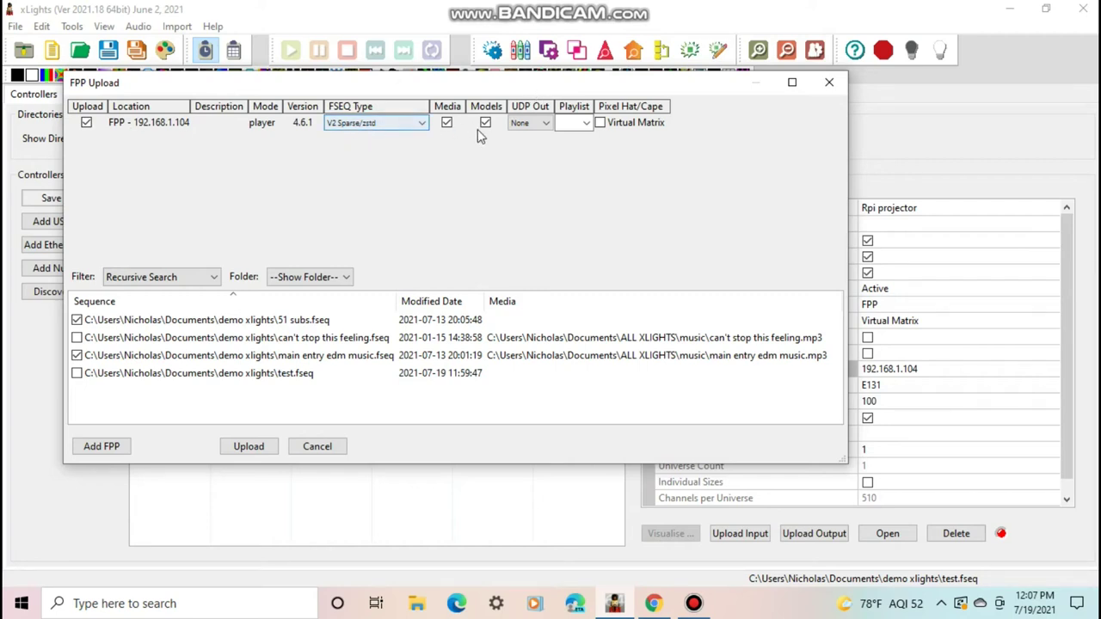
Upload only test.fseq with Media ticked, unticking the other two sequences
{"action": "left_click", "coordinate": [571, 123]}
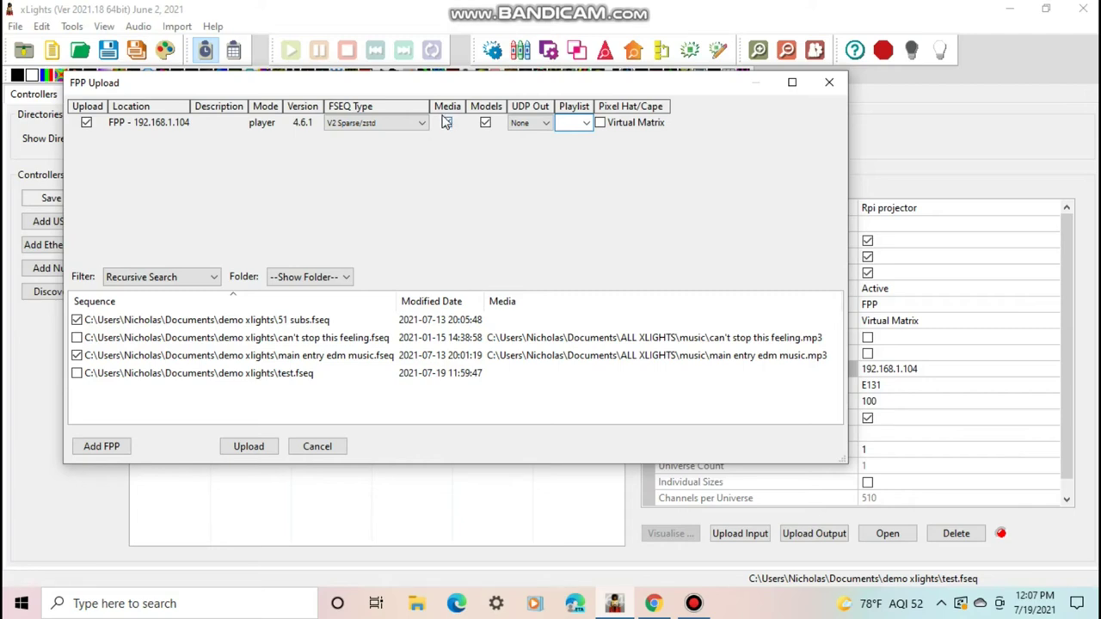
{"action": "left_click", "coordinate": [447, 122]}
{"action": "left_click", "coordinate": [76, 356]}
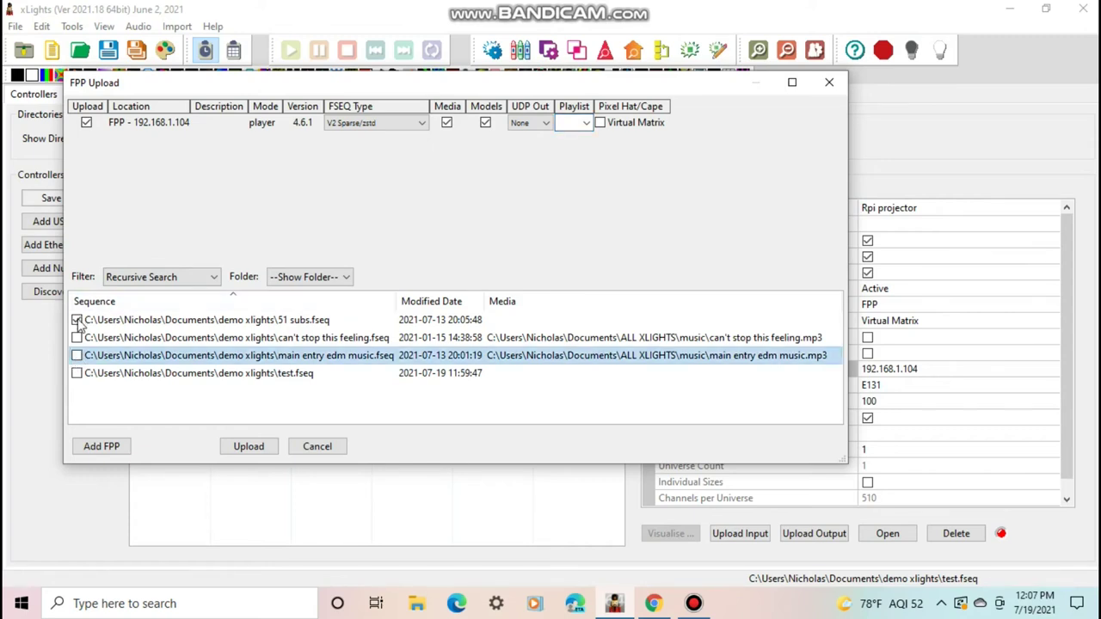
{"action": "left_click", "coordinate": [76, 320]}
{"action": "left_click", "coordinate": [76, 373]}
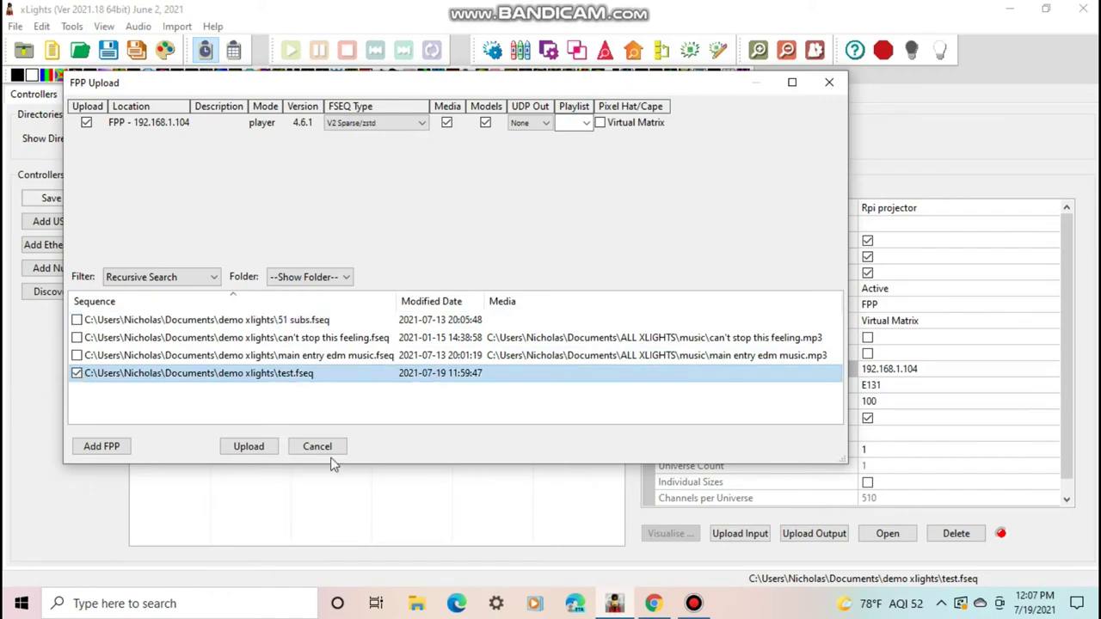
{"action": "left_click", "coordinate": [255, 449]}
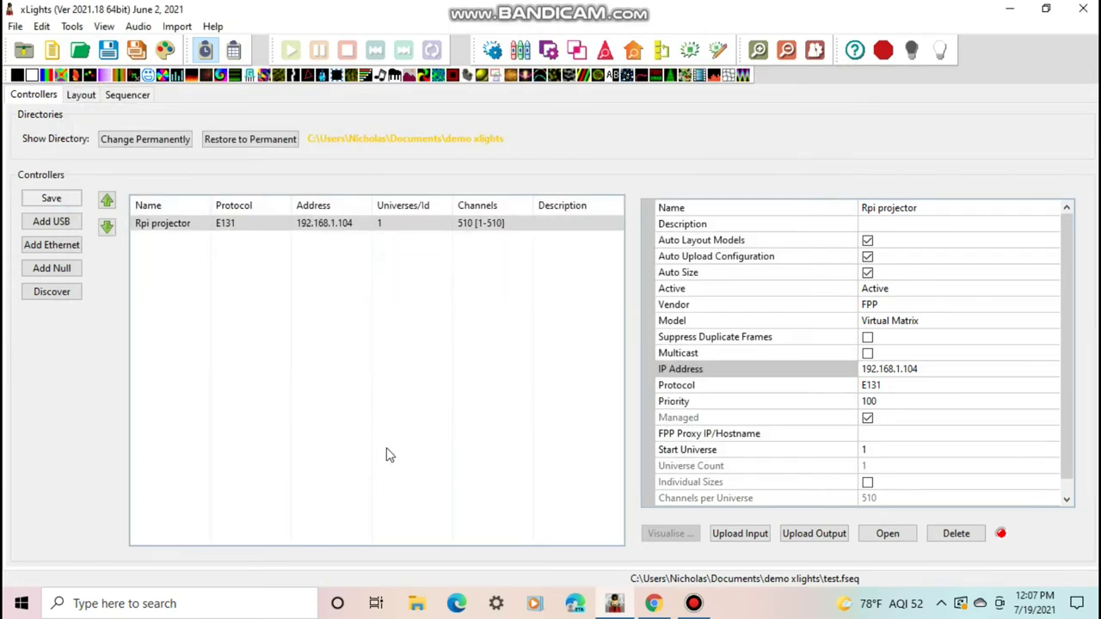
Reload the FPP File Manager to show test.fseq, then go to Playlists
{"action": "left_click", "coordinate": [653, 603]}
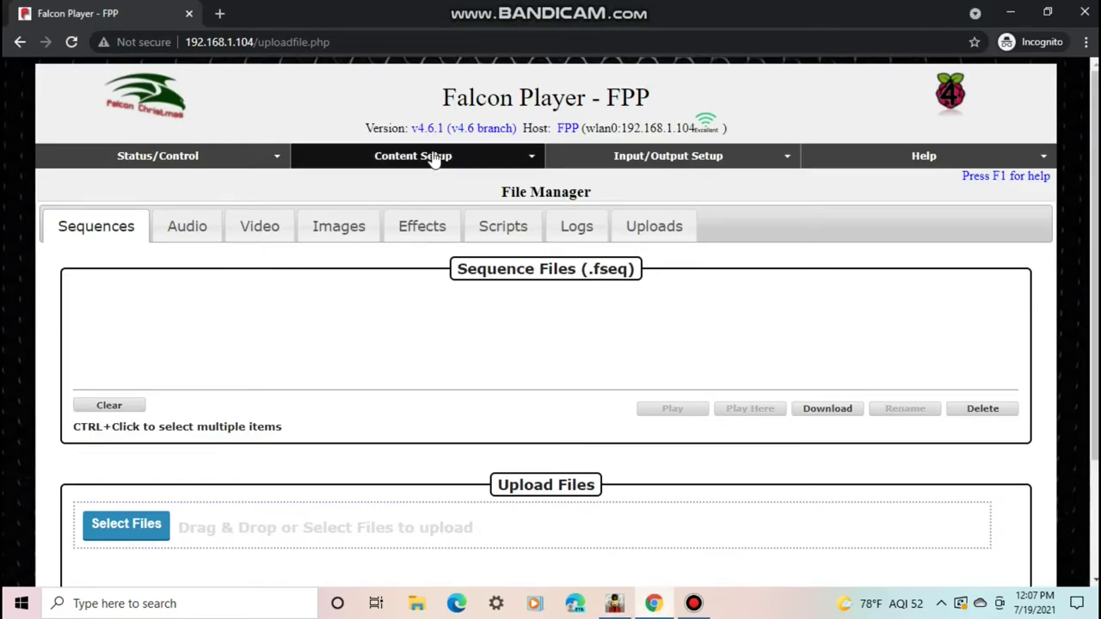
{"action": "left_click", "coordinate": [72, 42]}
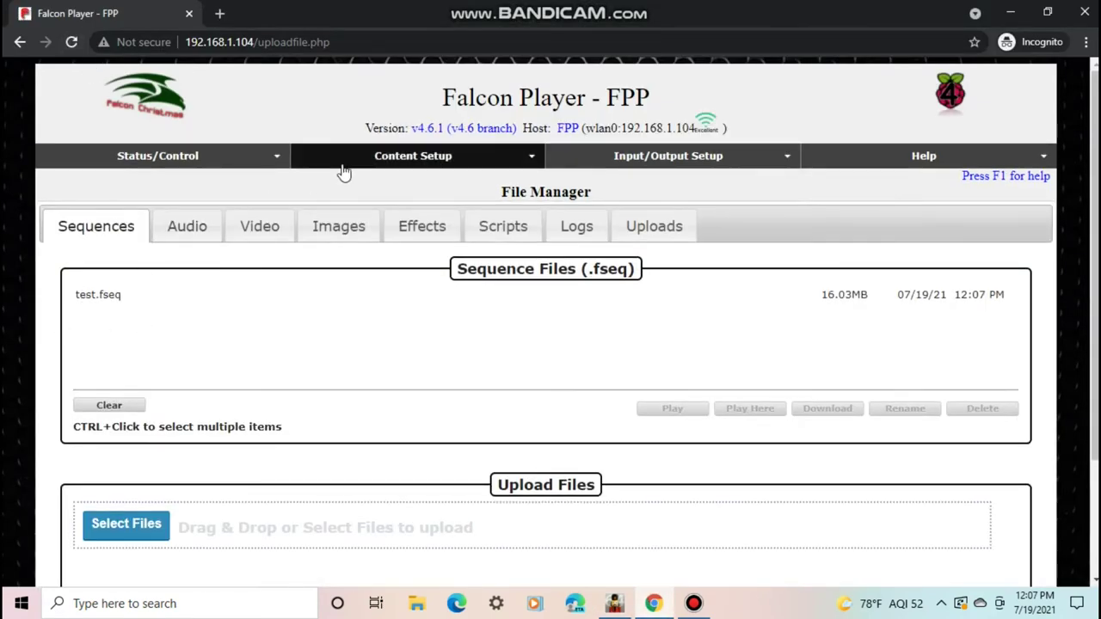
{"action": "mouse_move", "coordinate": [344, 177]}
{"action": "left_click", "coordinate": [352, 202]}
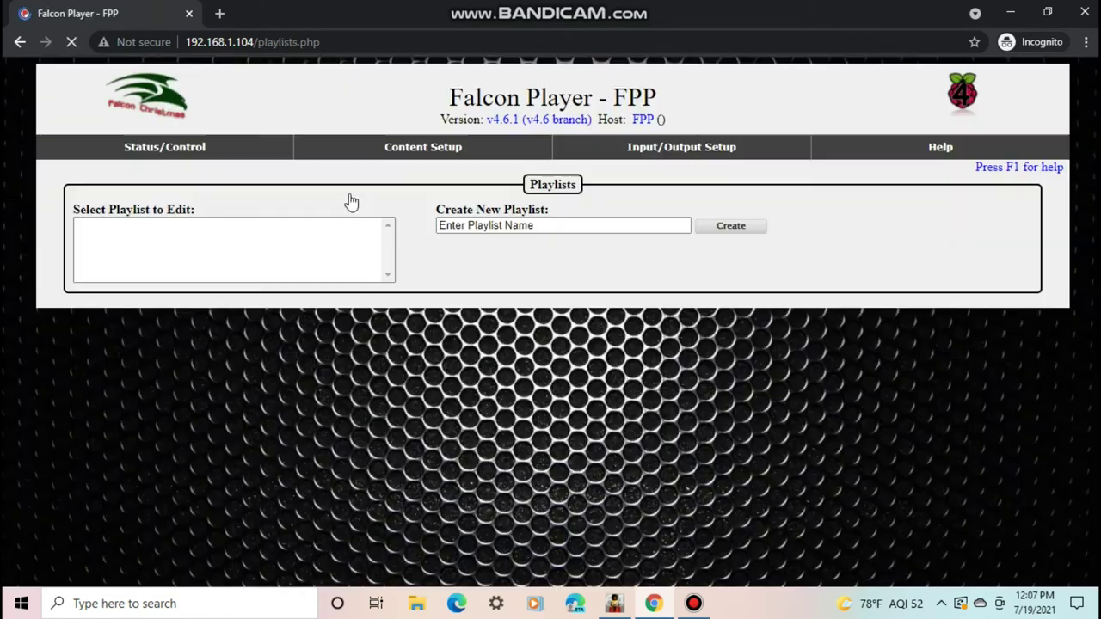
Open the test playlist and remove both of its old entries
{"action": "left_click", "coordinate": [96, 238]}
{"action": "scroll", "coordinate": [96, 238], "scroll_direction": "down", "scroll_amount": 4}
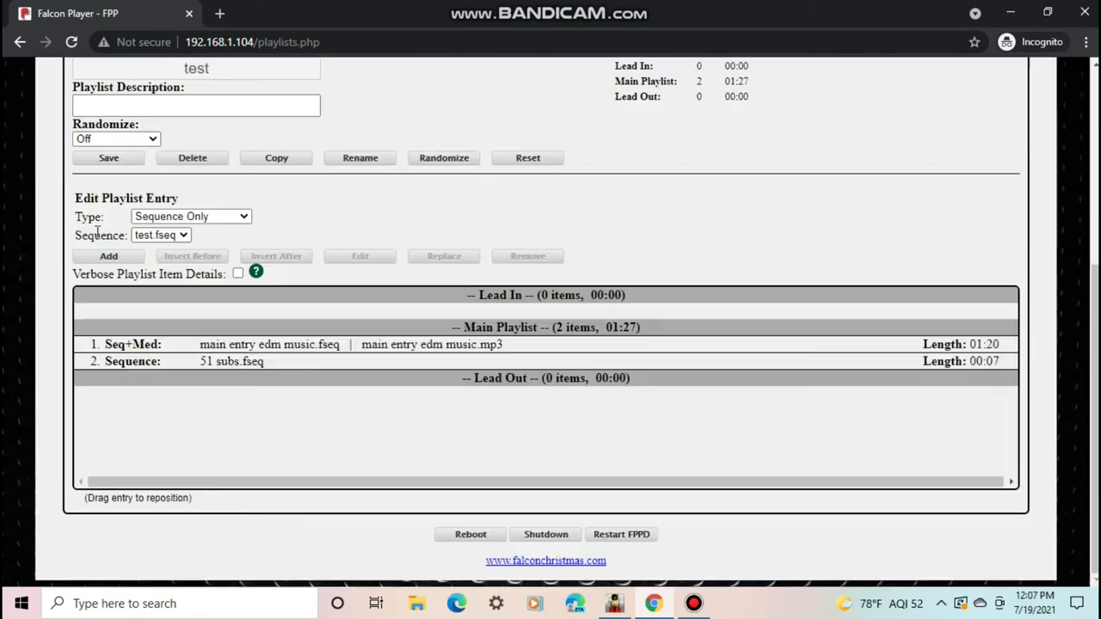
{"action": "left_click", "coordinate": [248, 348]}
{"action": "left_click", "coordinate": [258, 386]}
{"action": "left_click", "coordinate": [516, 257]}
{"action": "left_click", "coordinate": [520, 258]}
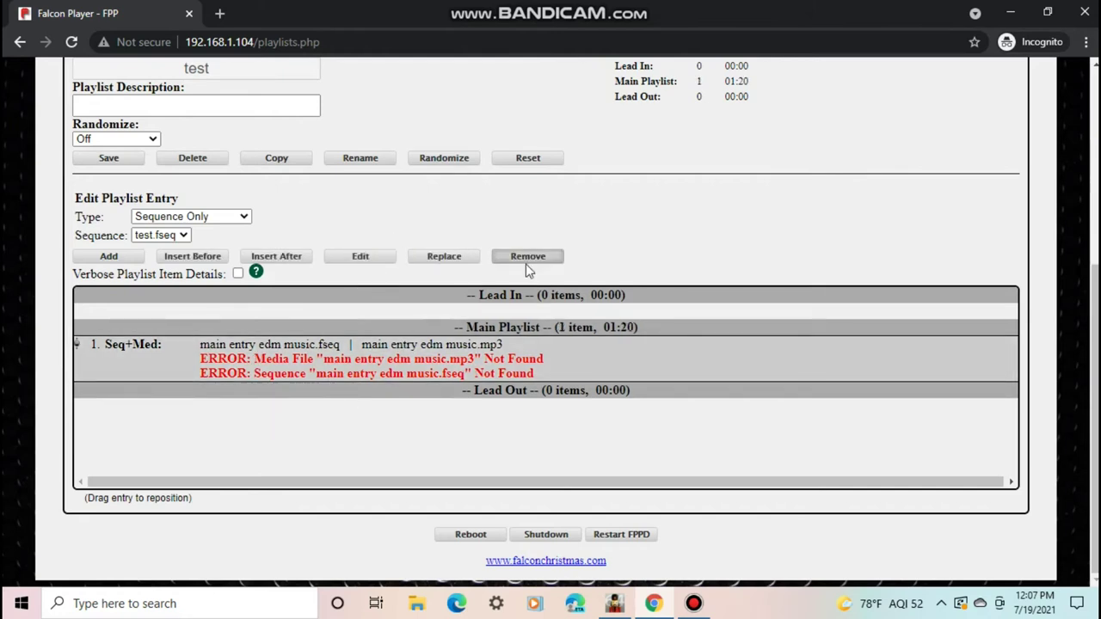
{"action": "scroll", "coordinate": [1066, 251], "scroll_direction": "up", "scroll_amount": 1}
{"action": "scroll", "coordinate": [1066, 247], "scroll_direction": "up", "scroll_amount": 2}
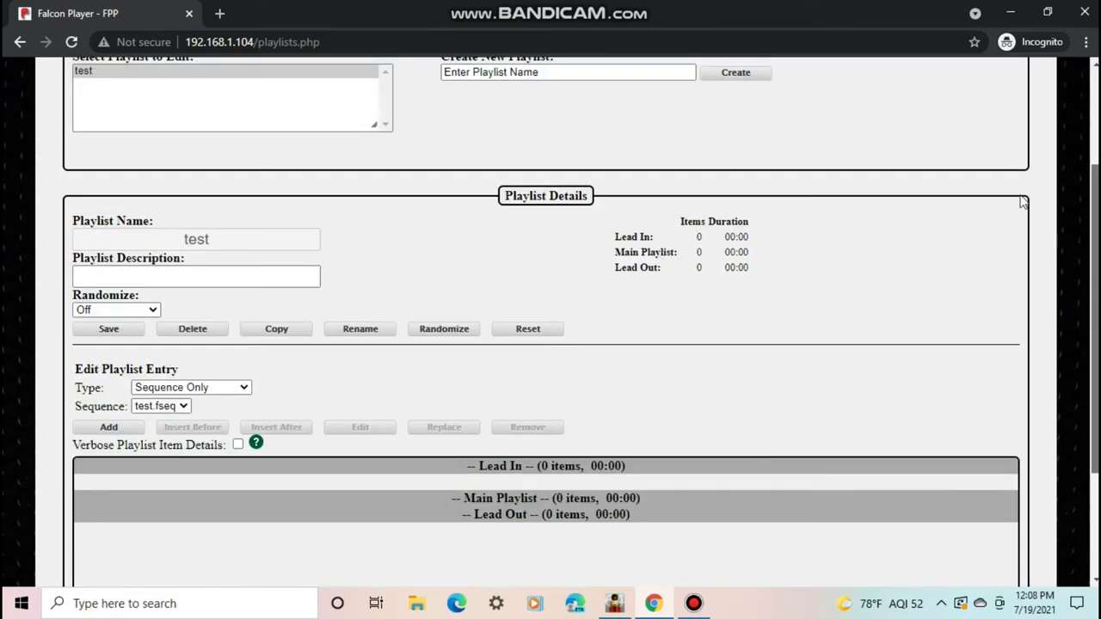
{"action": "scroll", "coordinate": [113, 307], "scroll_direction": "down", "scroll_amount": 1}
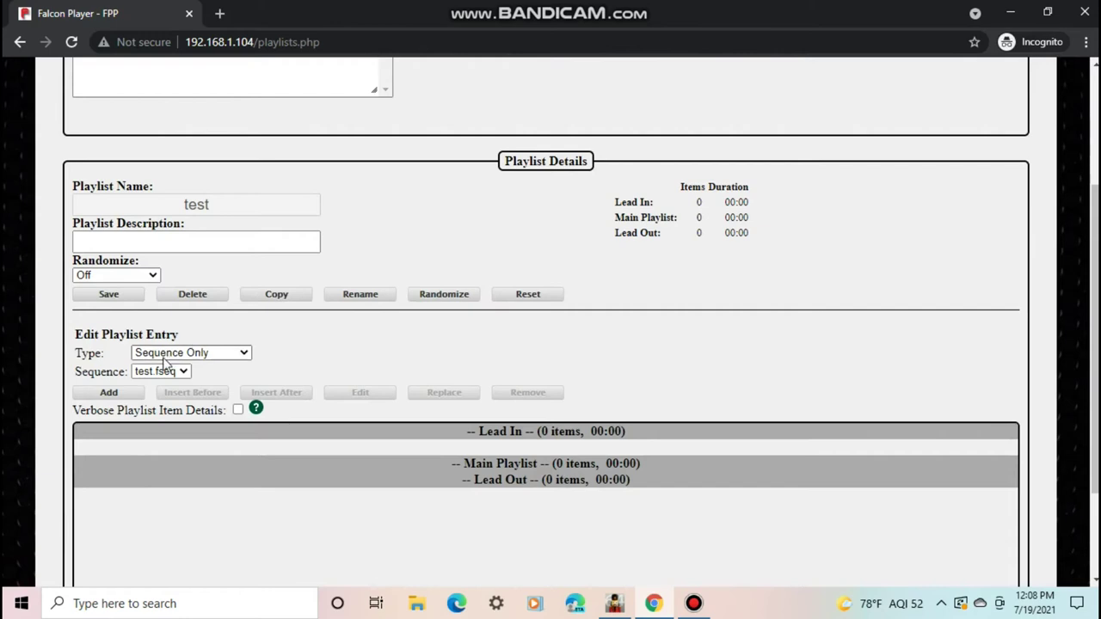
Add test.fseq as a Sequence Only entry, save the test playlist, and open Status Page
{"action": "left_click", "coordinate": [194, 352]}
{"action": "left_click", "coordinate": [166, 501]}
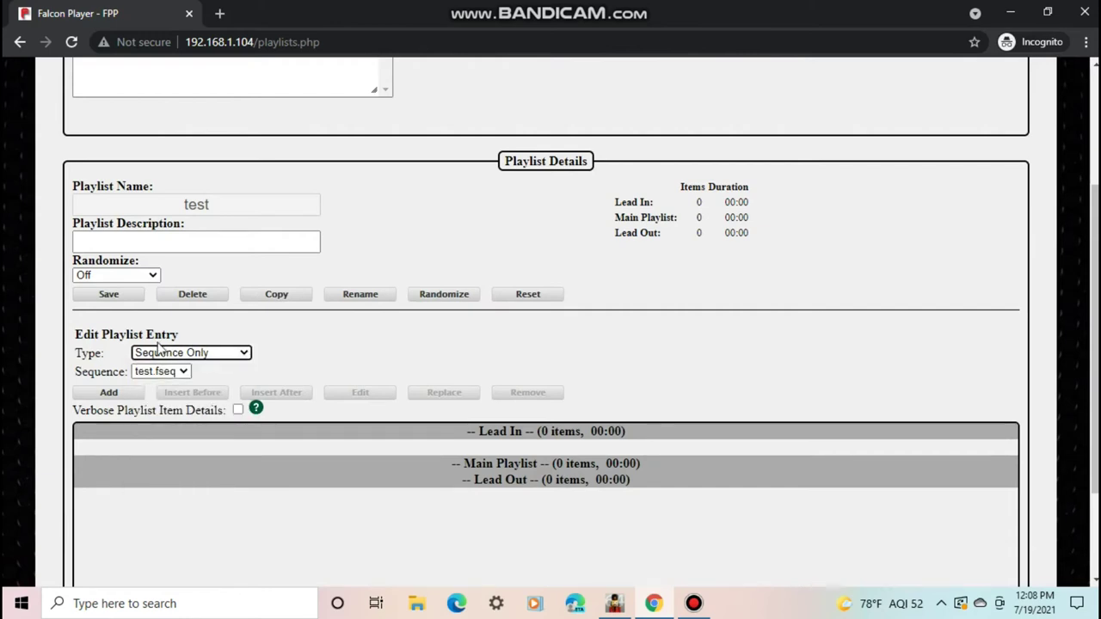
{"action": "left_click", "coordinate": [156, 373]}
{"action": "left_click", "coordinate": [155, 386]}
{"action": "left_click", "coordinate": [109, 394]}
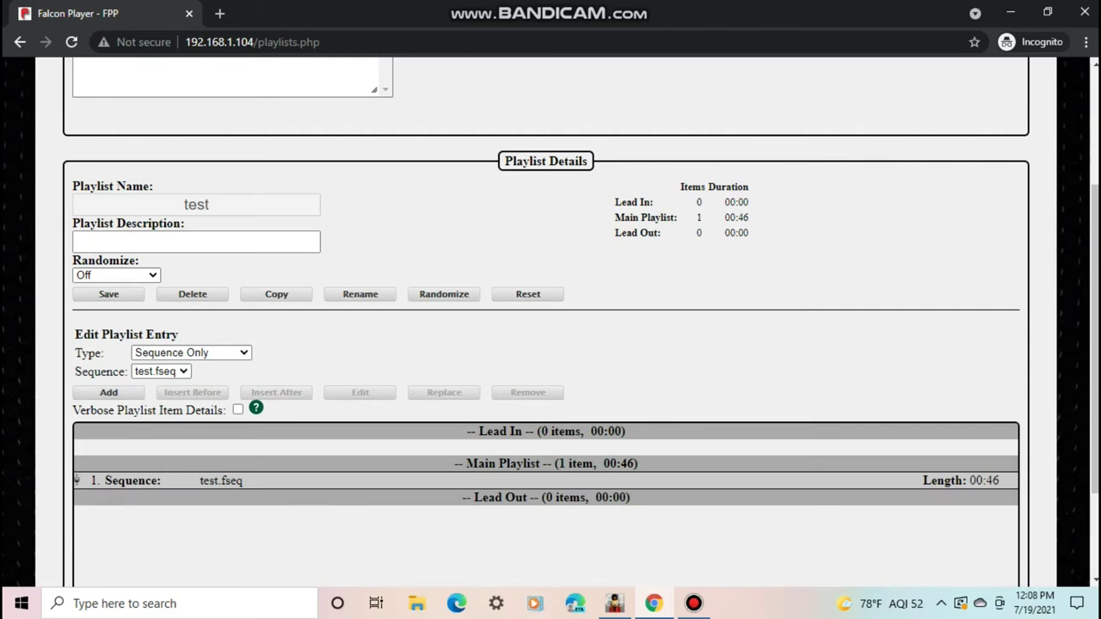
{"action": "scroll", "coordinate": [1095, 311], "scroll_direction": "down", "scroll_amount": 2}
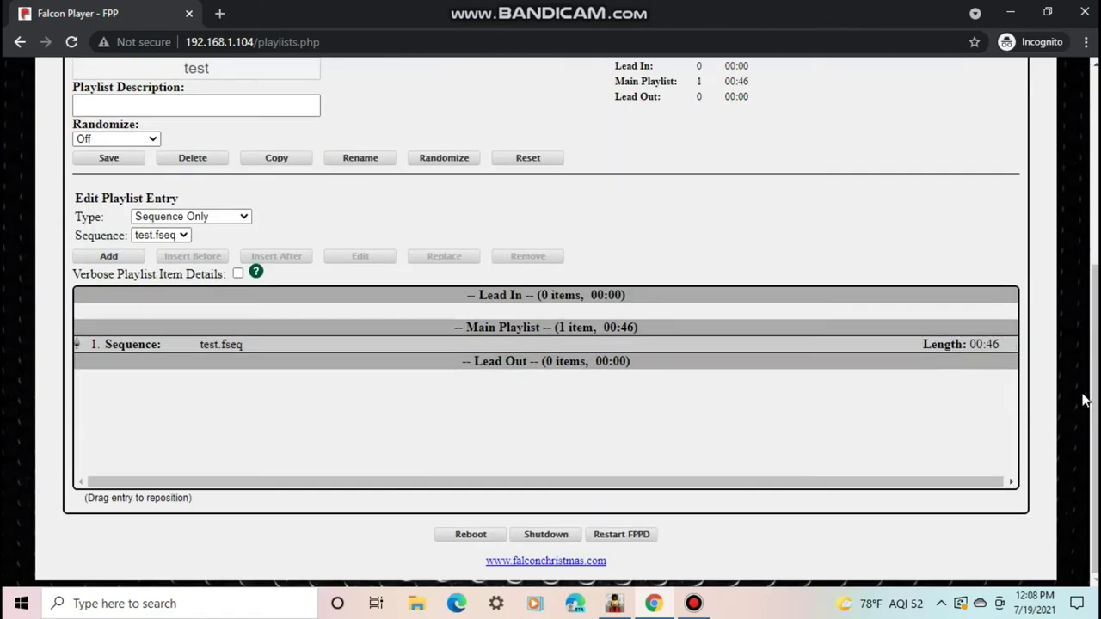
{"action": "left_click", "coordinate": [306, 347]}
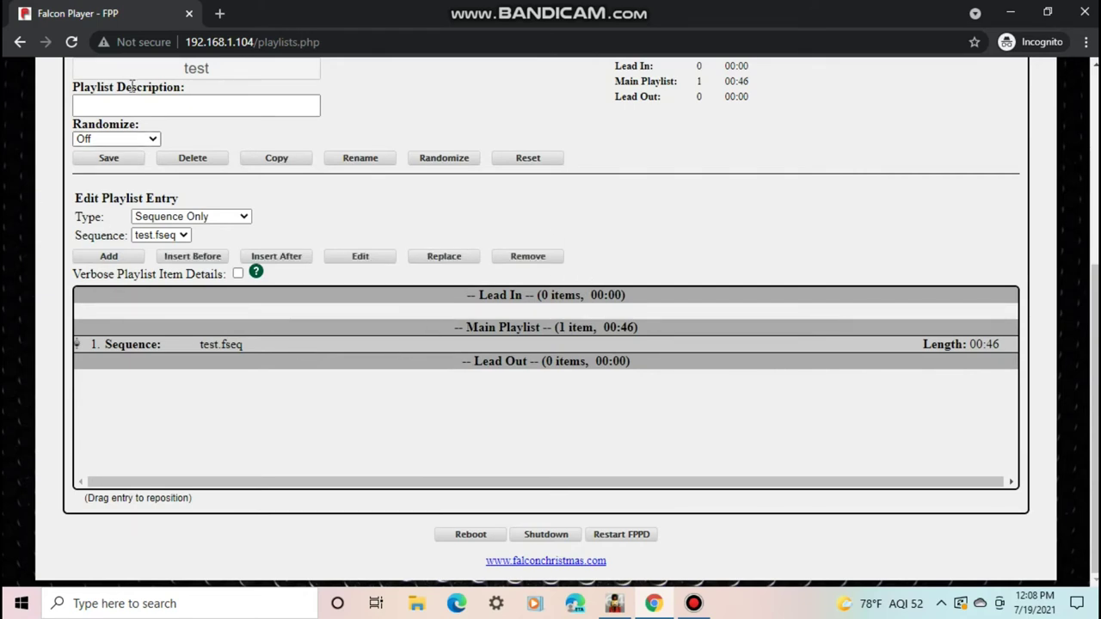
{"action": "left_click", "coordinate": [105, 160]}
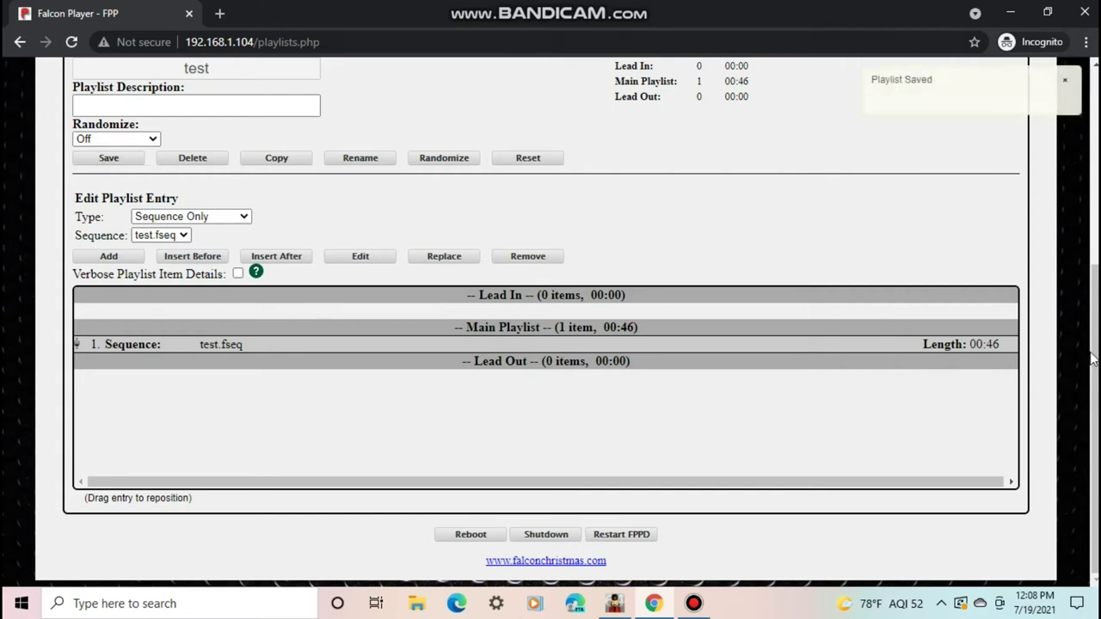
{"action": "left_click_drag", "start_coordinate": [1095, 305], "coordinate": [1085, 104]}
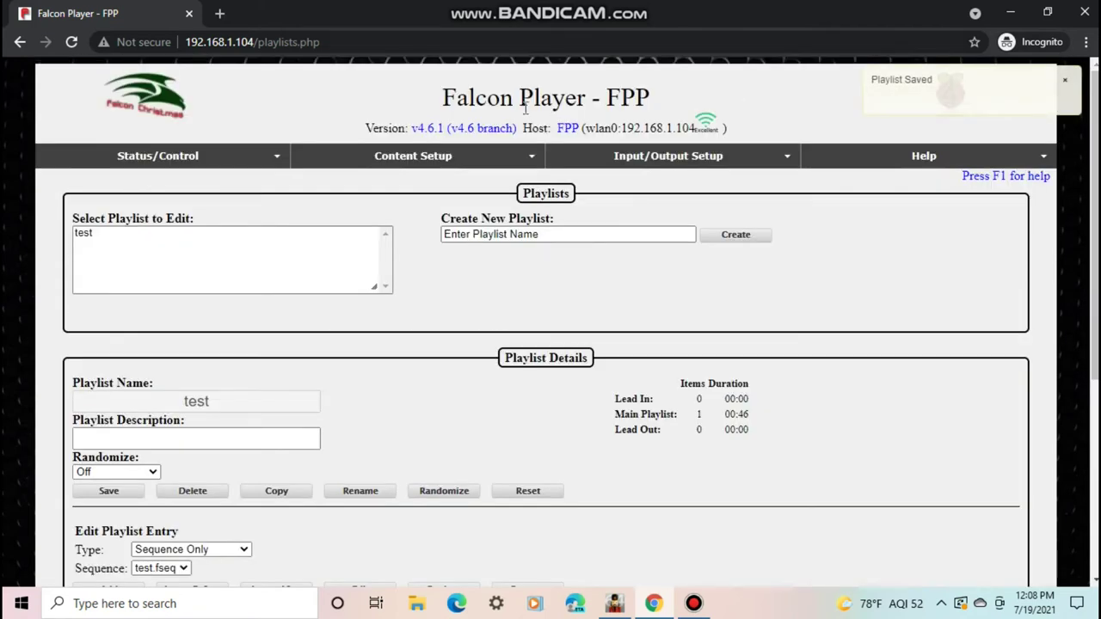
{"action": "left_click", "coordinate": [62, 178]}
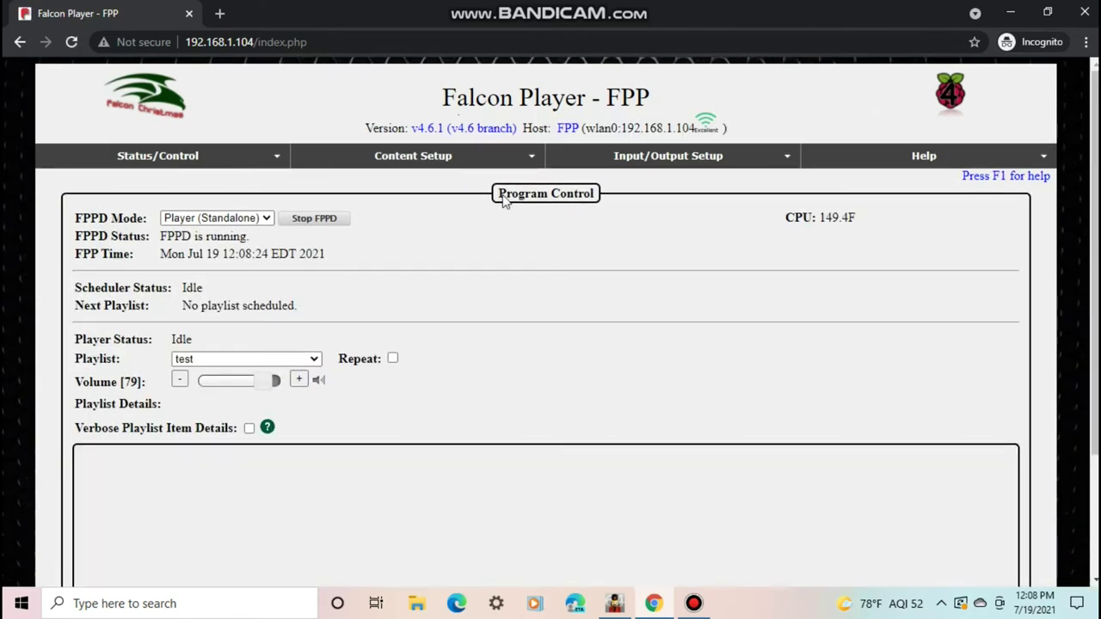
Scroll the Status Page down to the test playlist's Play/Stop controls
{"action": "scroll", "coordinate": [1088, 301], "scroll_direction": "down", "scroll_amount": 1}
{"action": "scroll", "coordinate": [1088, 301], "scroll_direction": "down", "scroll_amount": 2}
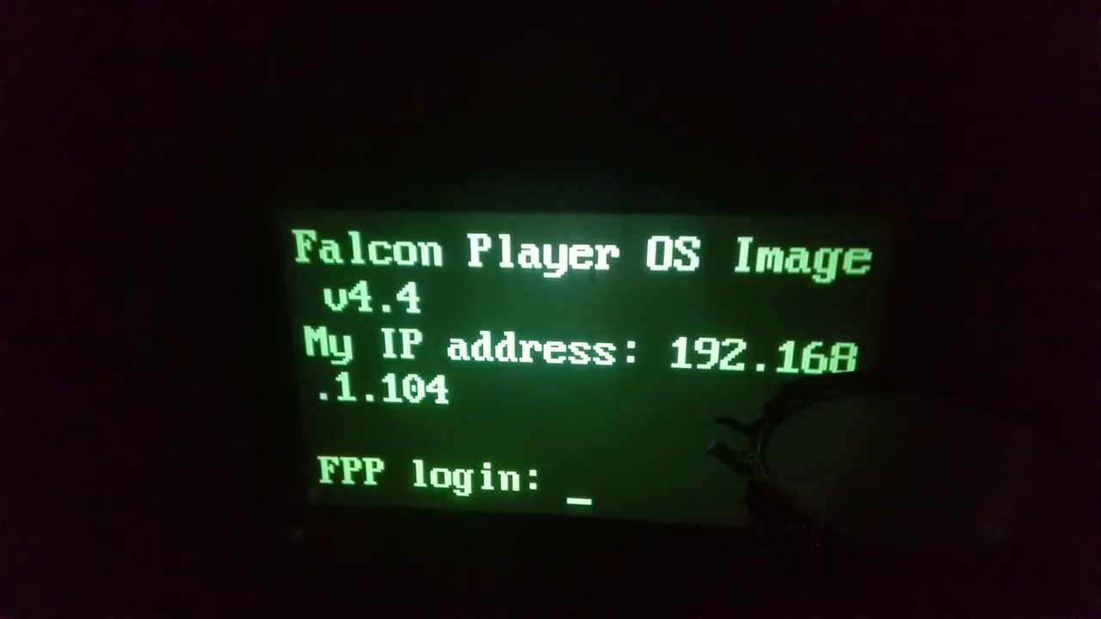
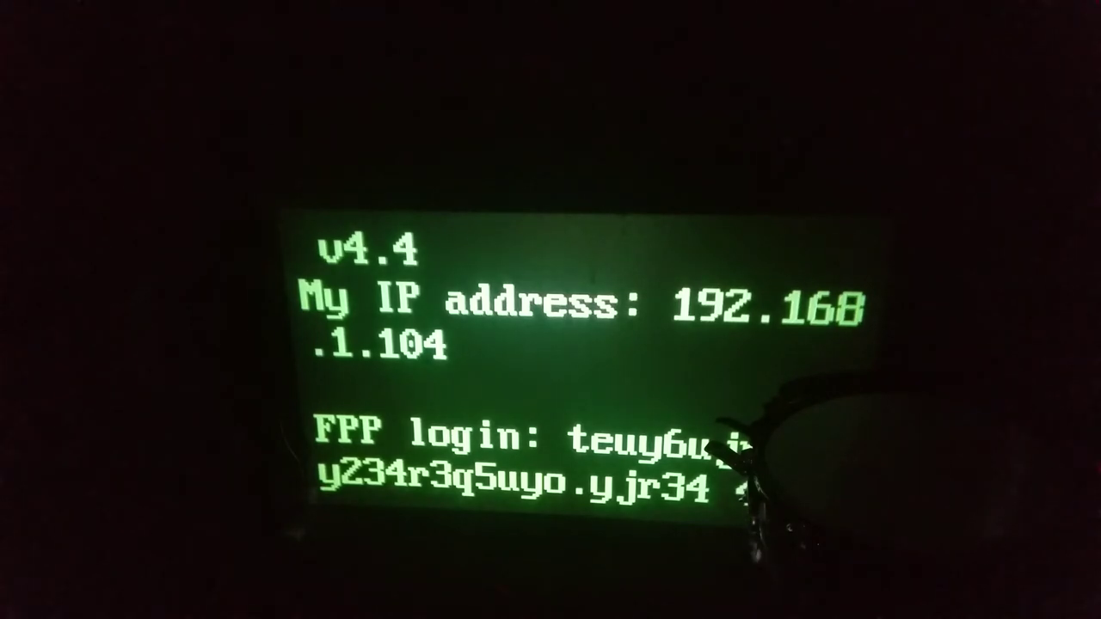
Make a first login attempt at the FPP console prompt, which fails
{"action": "key", "text": "BackSpace"}
{"action": "key", "text": "BackSpace"}
{"action": "key", "text": "BackSpace"}
{"action": "key", "text": "BackSpace"}
{"action": "key", "text": "BackSpace"}
{"action": "key", "text": "BackSpace"}
{"action": "key", "text": "BackSpace"}
{"action": "key", "text": "BackSpace"}
{"action": "key", "text": "BackSpace"}
{"action": "key", "text": "BackSpace"}
{"action": "key", "text": "BackSpace"}
{"action": "key", "text": "BackSpace"}
{"action": "key", "text": "BackSpace"}
{"action": "key", "text": "BackSpace"}
{"action": "key", "text": "BackSpace"}
{"action": "key", "text": "BackSpace"}
{"action": "key", "text": "BackSpace"}
{"action": "key", "text": "BackSpace"}
{"action": "key", "text": "BackSpace"}
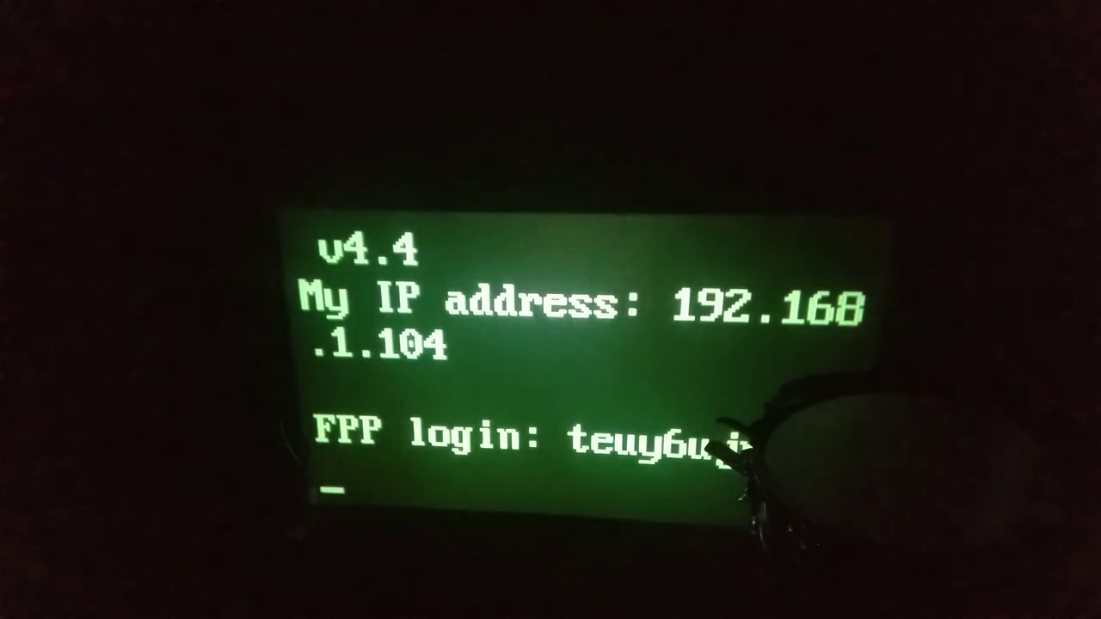
{"action": "key", "text": "Return"}
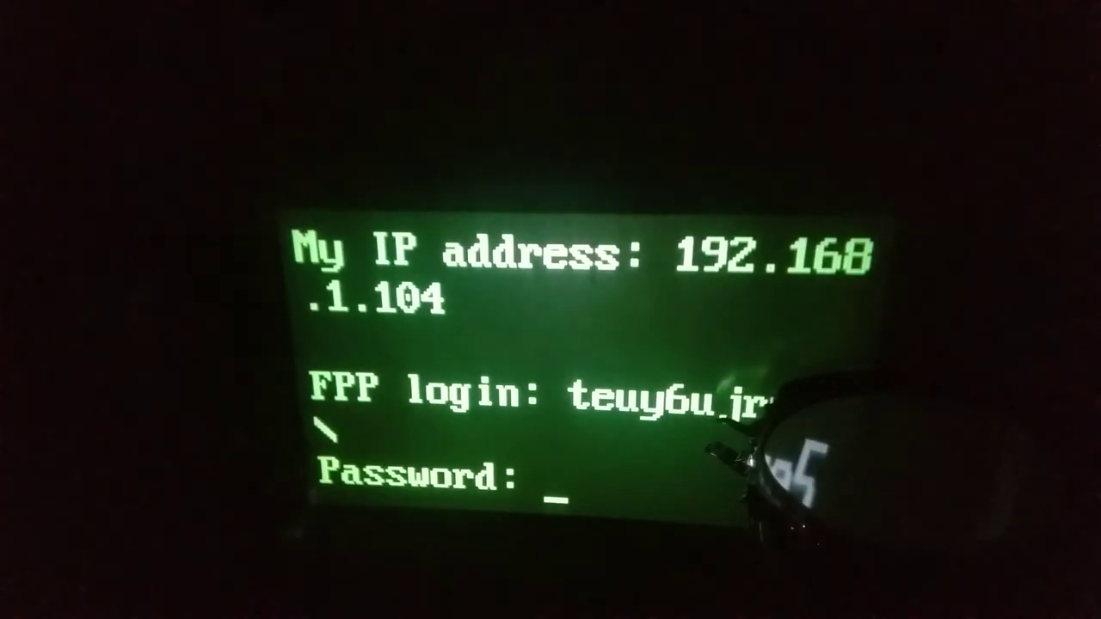
{"action": "key", "text": "Return"}
{"action": "key", "text": "Return"}
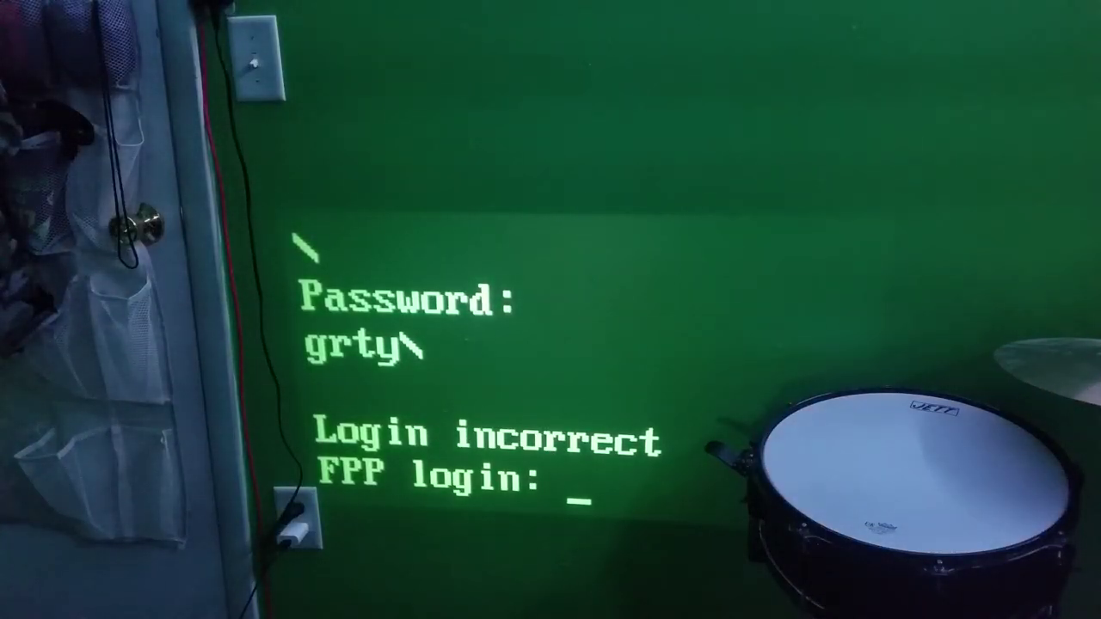
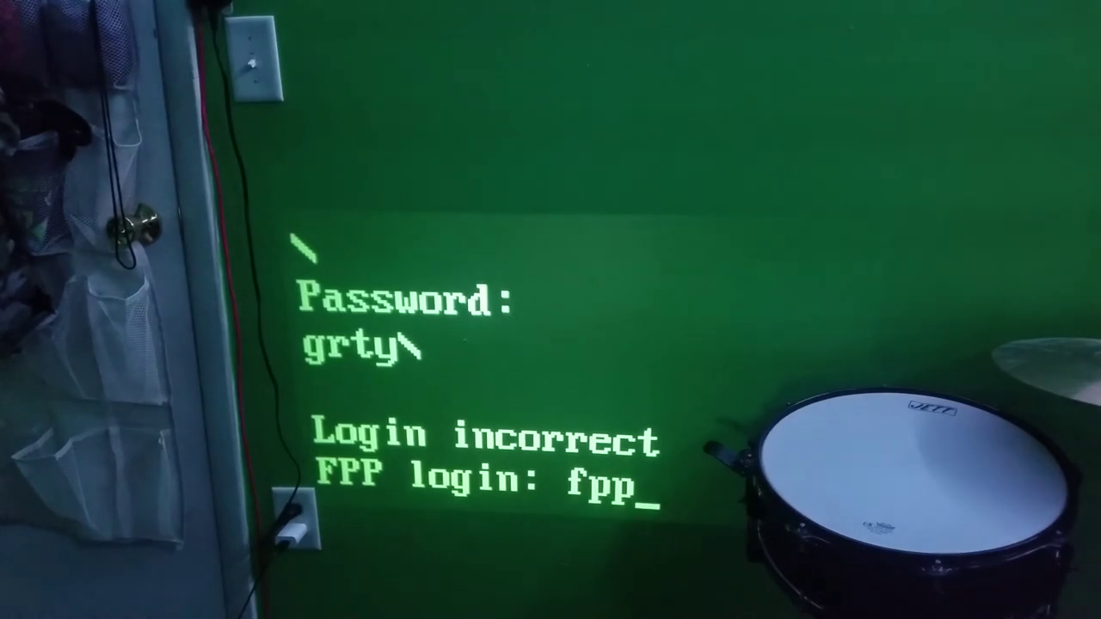
Log in as fpp with the account password and clear stray characters at the shell
{"action": "key", "text": "Return"}
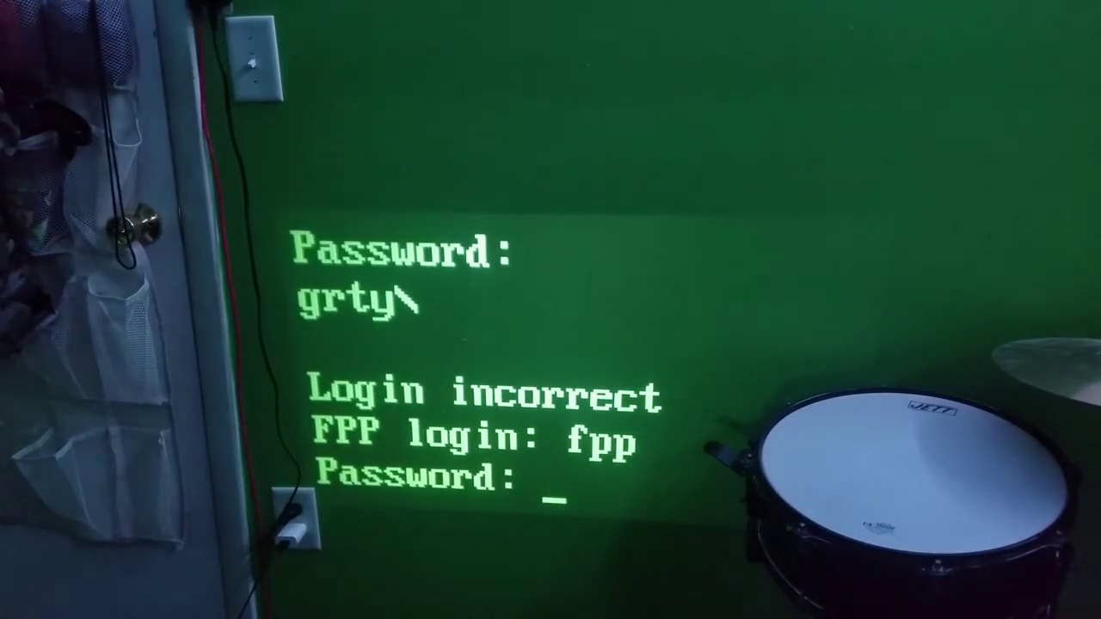
{"action": "key", "text": "Return"}
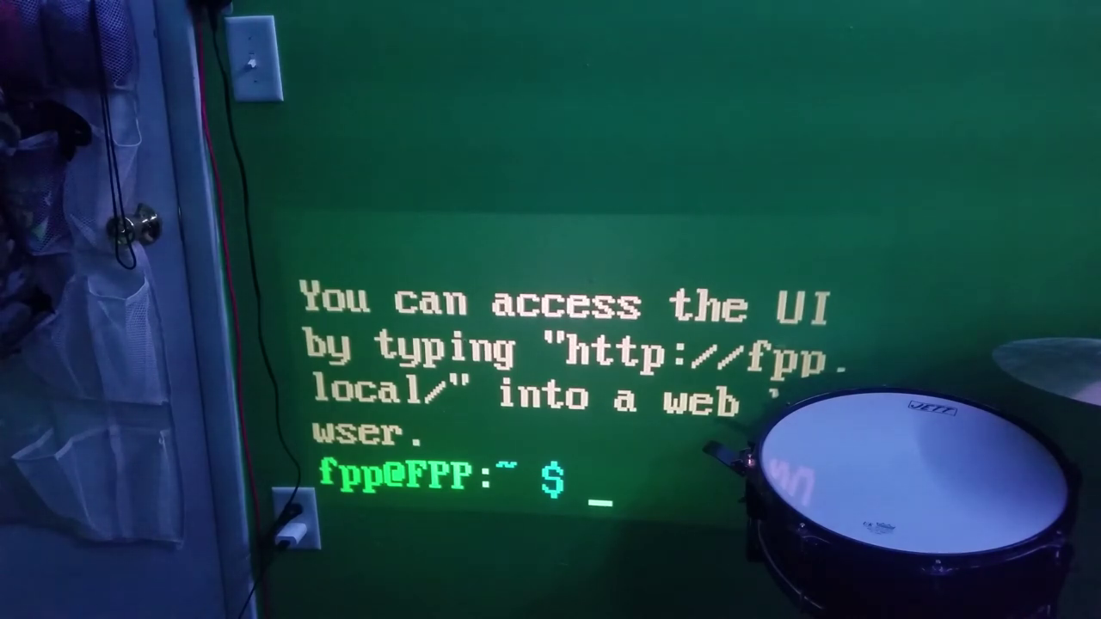
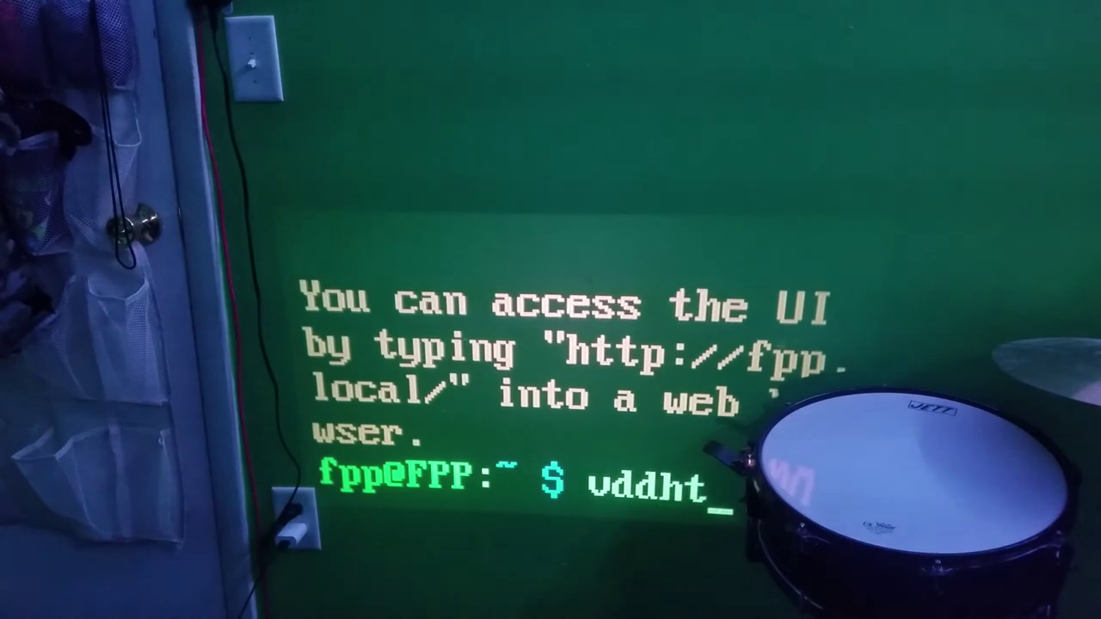
{"action": "key", "text": "BackSpace"}
{"action": "key", "text": "BackSpace"}
{"action": "key", "text": "BackSpace"}
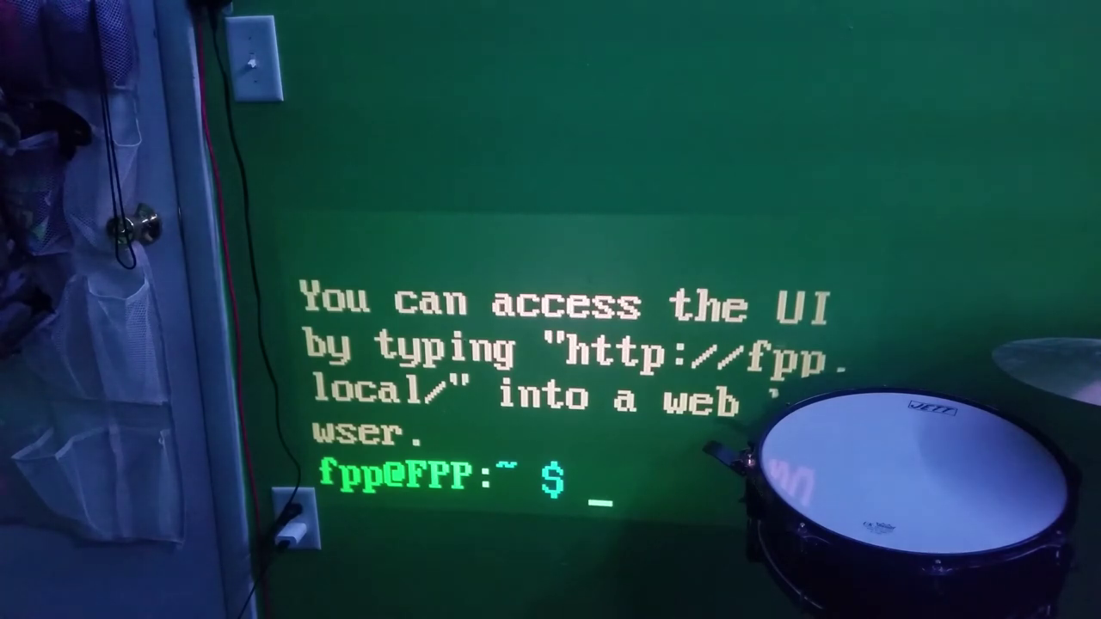